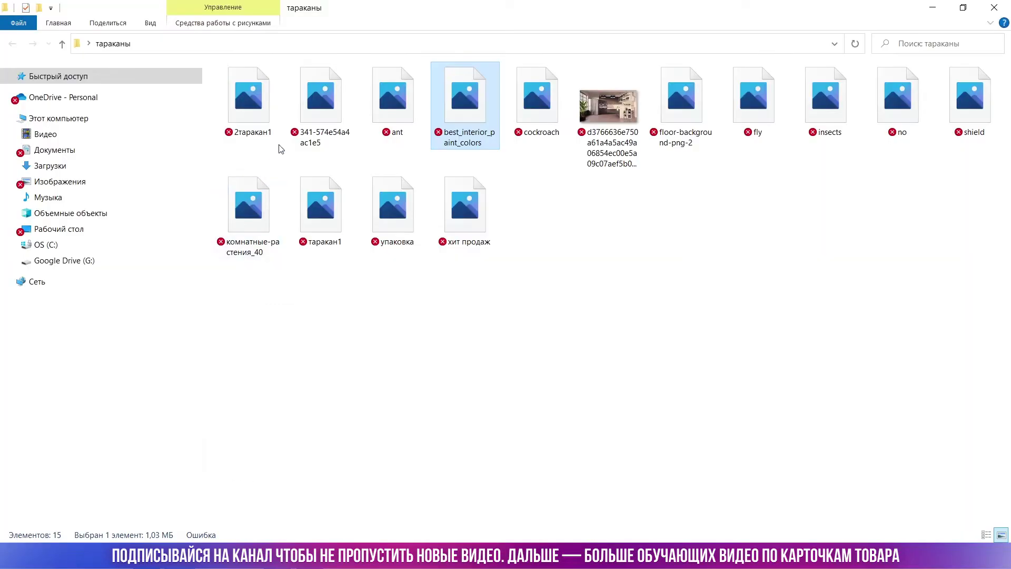
# Place the kitchen, living-room and family photos from the тараканы folder into the Photoshop document, scaling the kitchen photo to about 52%
pyautogui.keyDown('ctrl'); pyautogui.click(320, 100); pyautogui.keyUp('ctrl')
pyautogui.keyDown('ctrl'); pyautogui.click(622, 105); pyautogui.keyUp('ctrl')
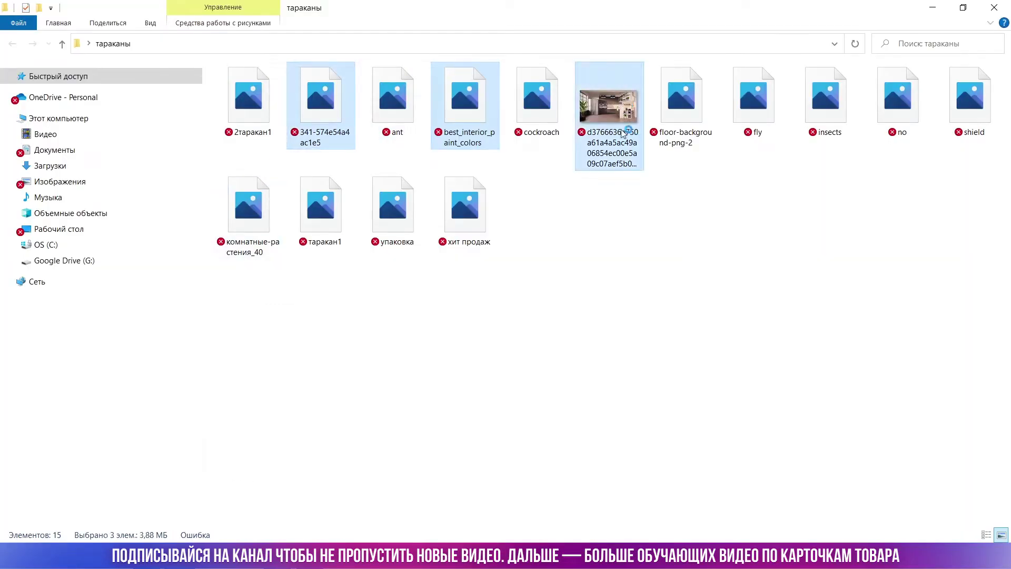
pyautogui.moveTo(622, 133); pyautogui.dragTo(361, 463)
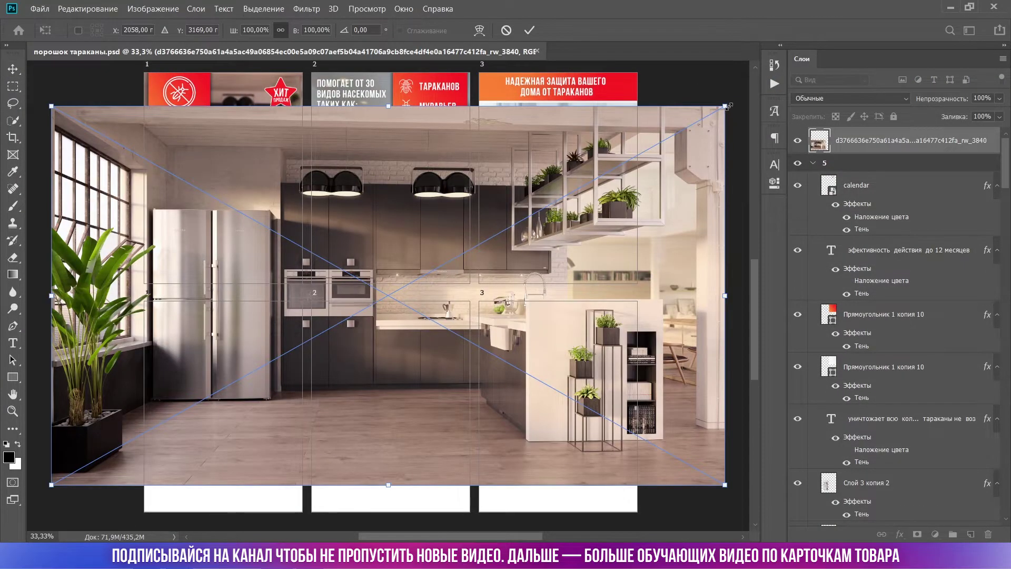
pyautogui.moveTo(728, 106); pyautogui.dragTo(402, 288)
pyautogui.moveTo(342, 383); pyautogui.dragTo(376, 422)
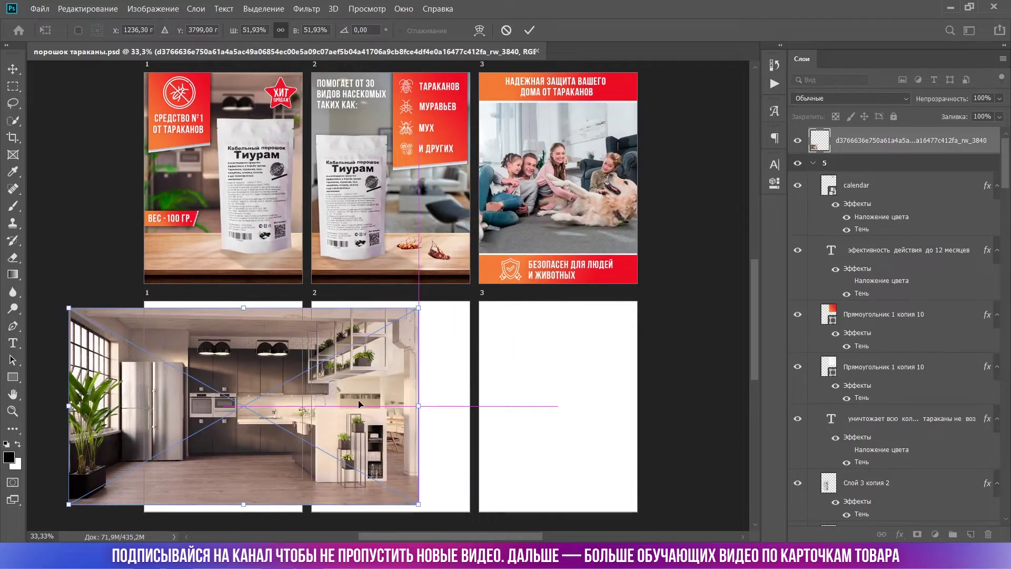
pyautogui.press('Return')
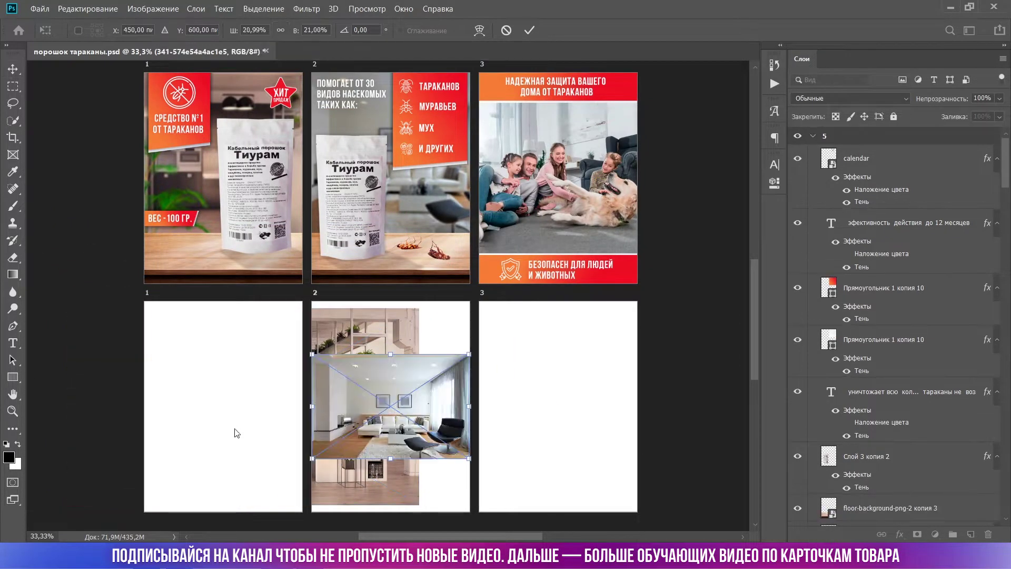
# Position the placed living-room photo on the empty artboard 2 and the family photo on the empty artboard 3
pyautogui.moveTo(403, 410); pyautogui.dragTo(400, 381)
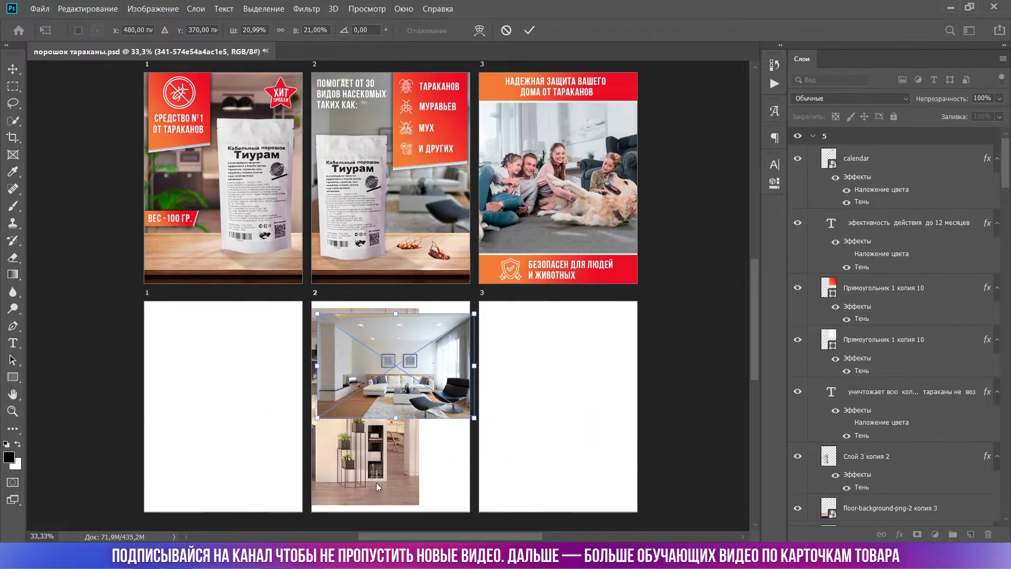
pyautogui.press('Return')
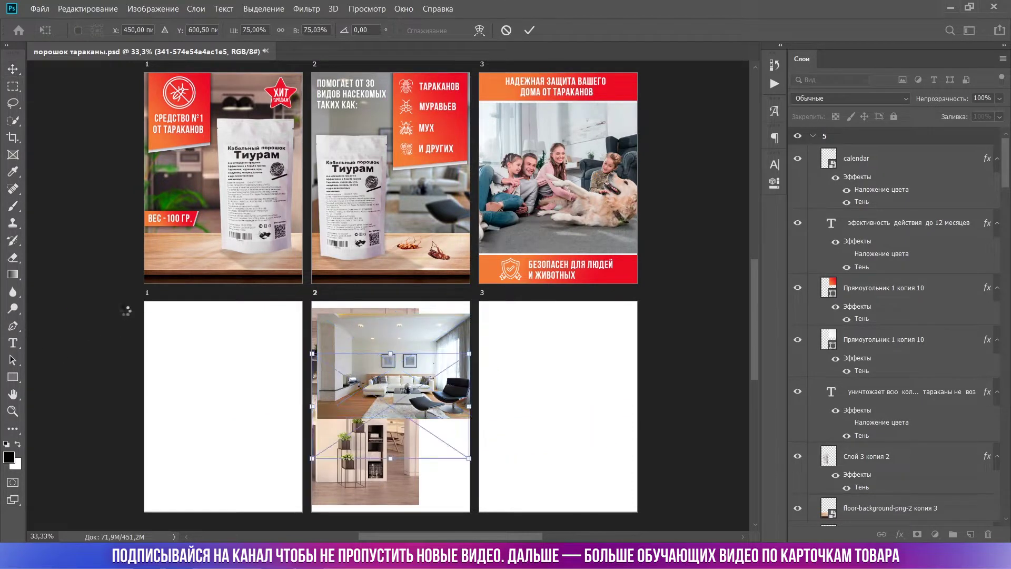
pyautogui.moveTo(0, 342); pyautogui.dragTo(318, 452)
pyautogui.moveTo(372, 424); pyautogui.dragTo(533, 405)
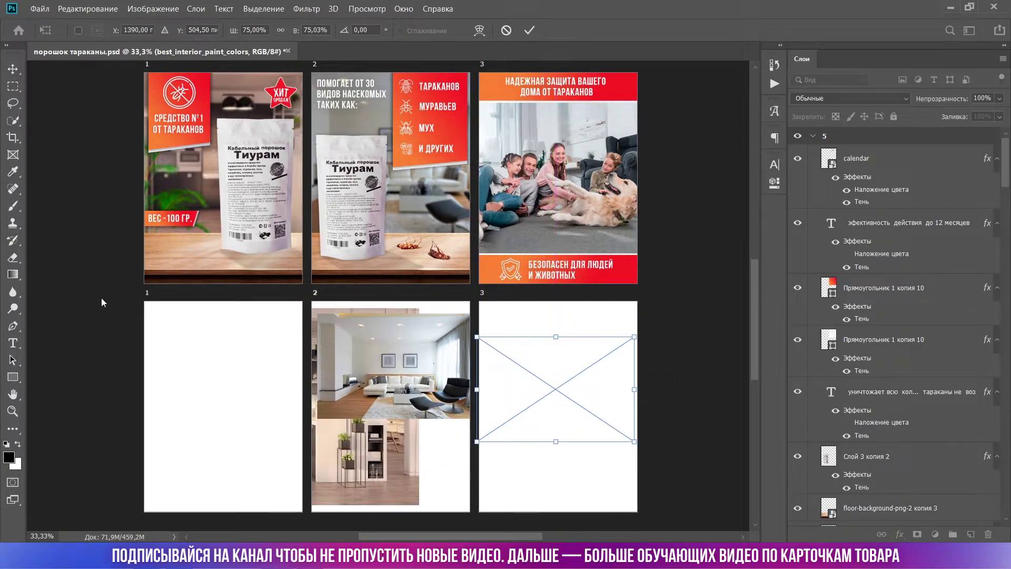
pyautogui.press('Return')
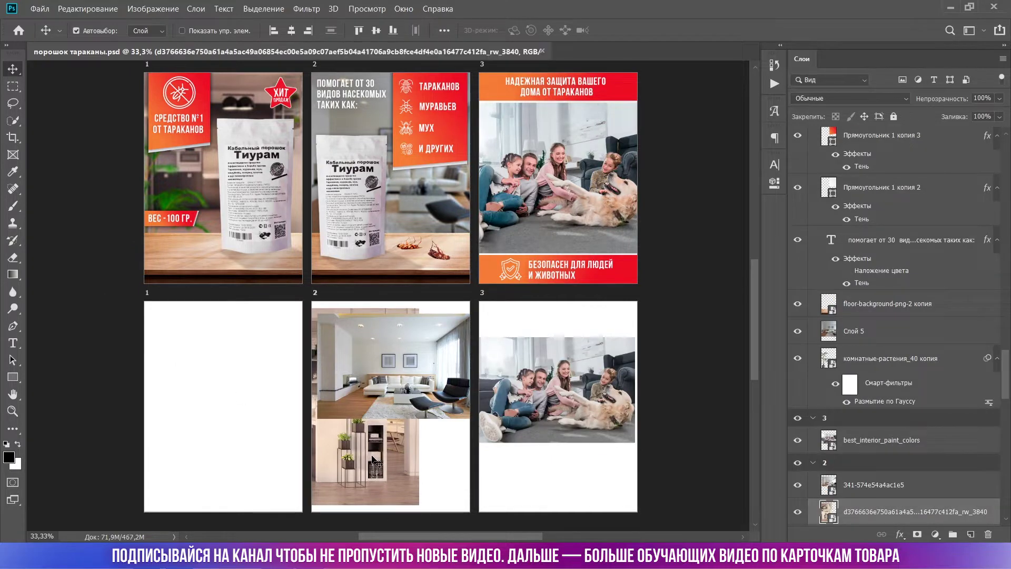
# Move the kitchen photo onto the empty artboard 1 and enlarge the living-room photo to about 34% to span artboard 2's width
pyautogui.moveTo(373, 459); pyautogui.dragTo(258, 453)
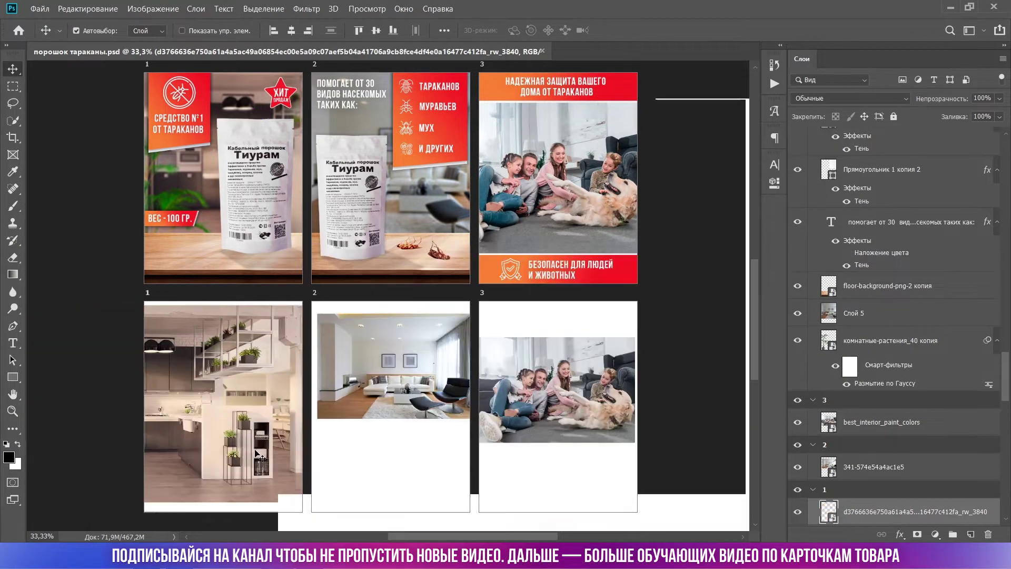
pyautogui.moveTo(426, 374); pyautogui.dragTo(419, 373)
pyautogui.hotkey('ctrl', 't')
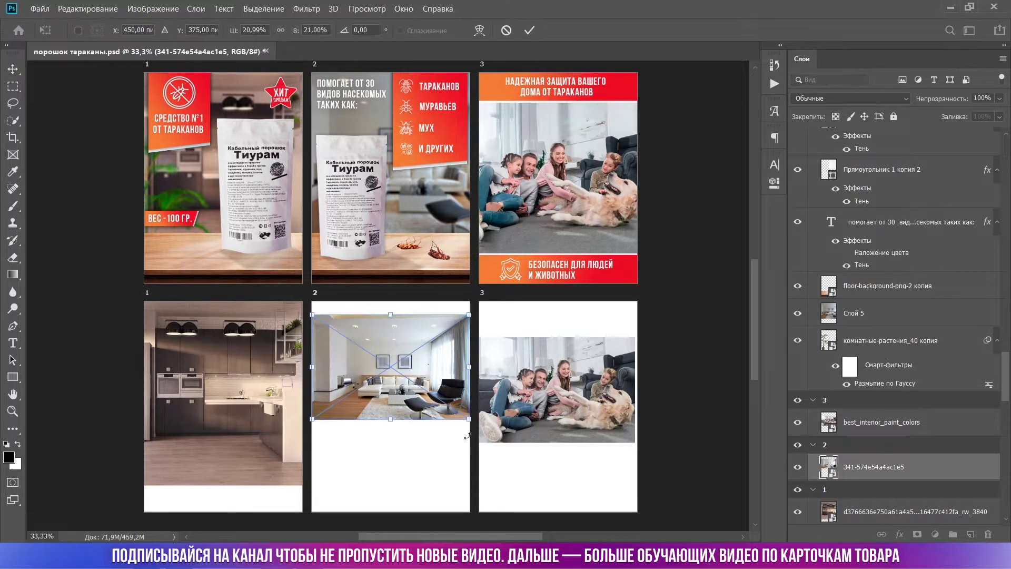
pyautogui.moveTo(477, 417); pyautogui.dragTo(569, 484)
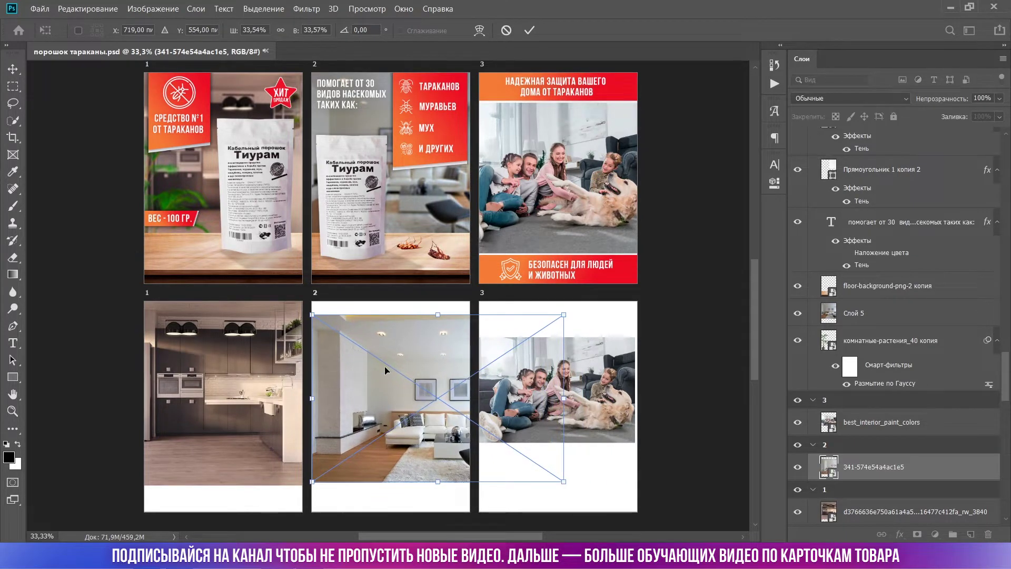
pyautogui.moveTo(384, 367); pyautogui.dragTo(331, 363)
pyautogui.press('Return')
# Enlarge the family photo on the lower artboard 3 to about 90% so it spans the full width
pyautogui.keyDown('ctrl'); pyautogui.click(558, 400); pyautogui.keyUp('ctrl')
pyautogui.hotkey('ctrl', 't')
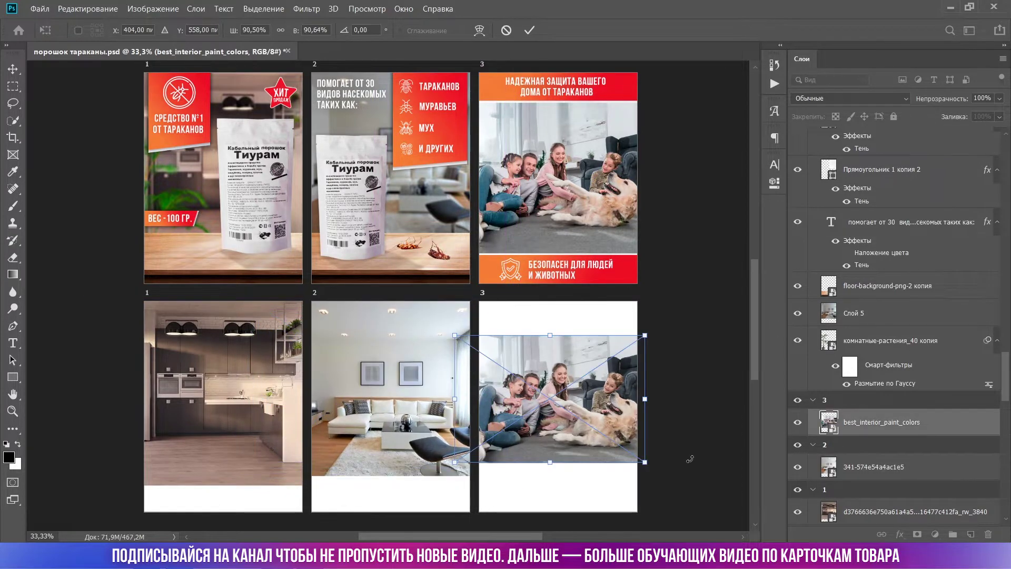
pyautogui.press('Return')
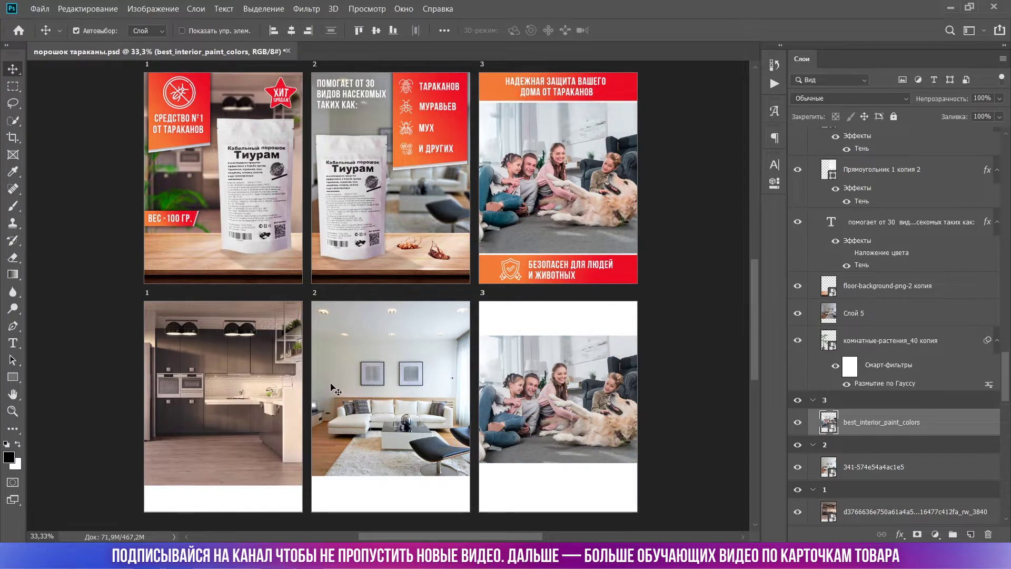
# Apply a Gaussian Blur with a 4.0-pixel radius to the kitchen photo on the lower artboard 1
pyautogui.click(267, 331)
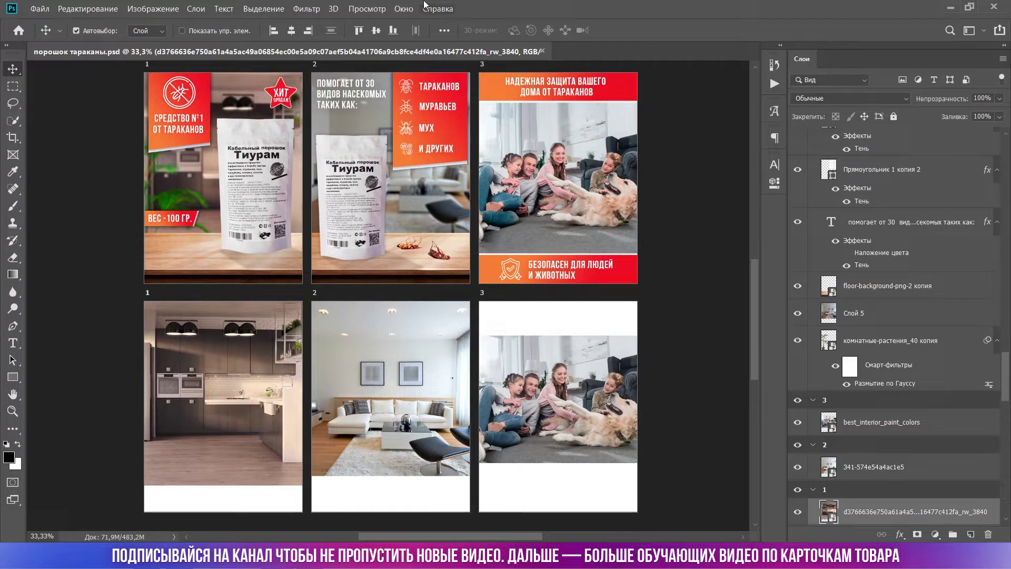
pyautogui.click(320, 4)
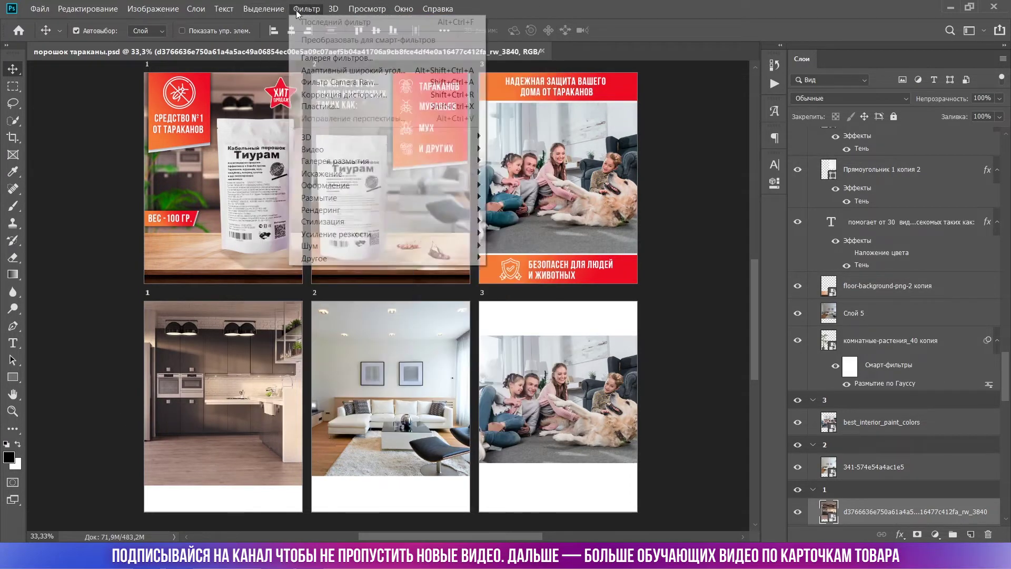
pyautogui.moveTo(354, 197)
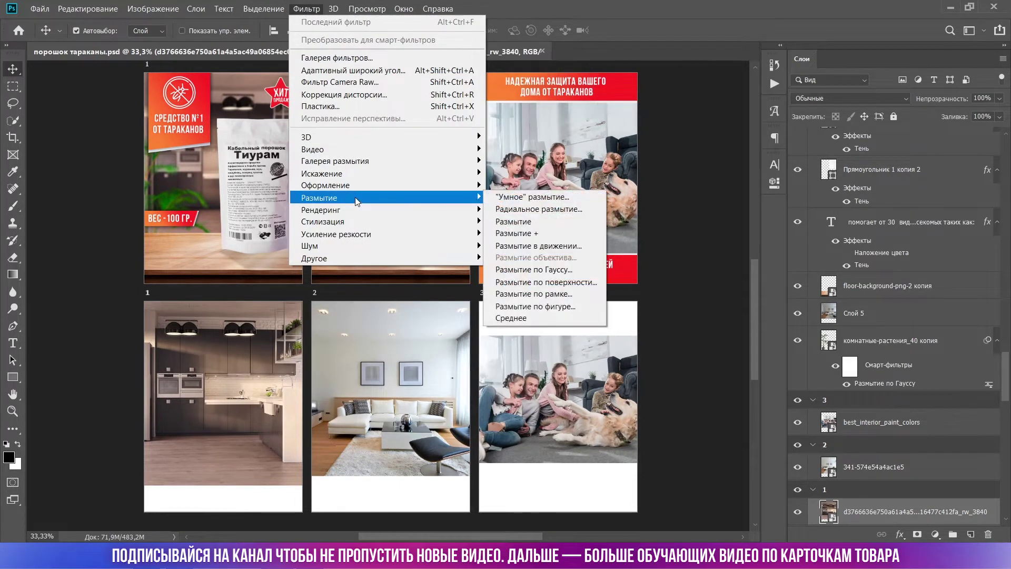
pyautogui.click(568, 267)
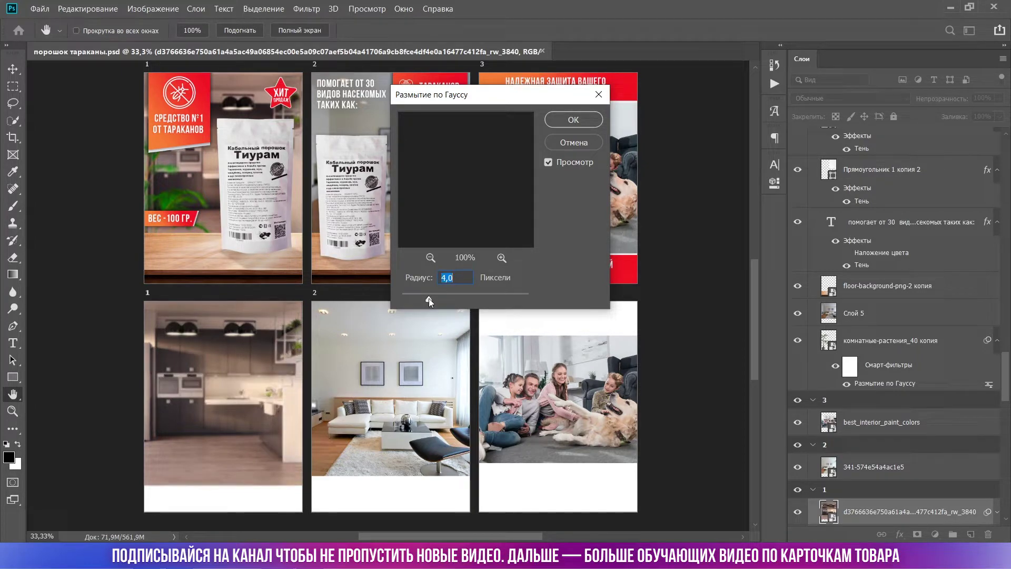
pyautogui.click(588, 119)
# Apply the same 4.0-pixel Gaussian Blur to the living-room photo on the lower artboard 2
pyautogui.click(378, 389)
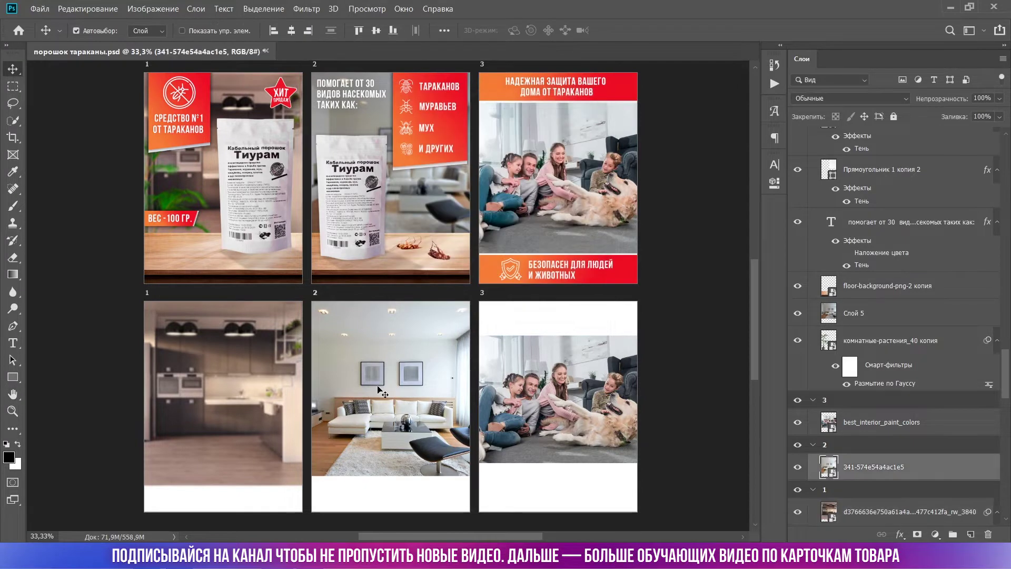
pyautogui.click(313, 10)
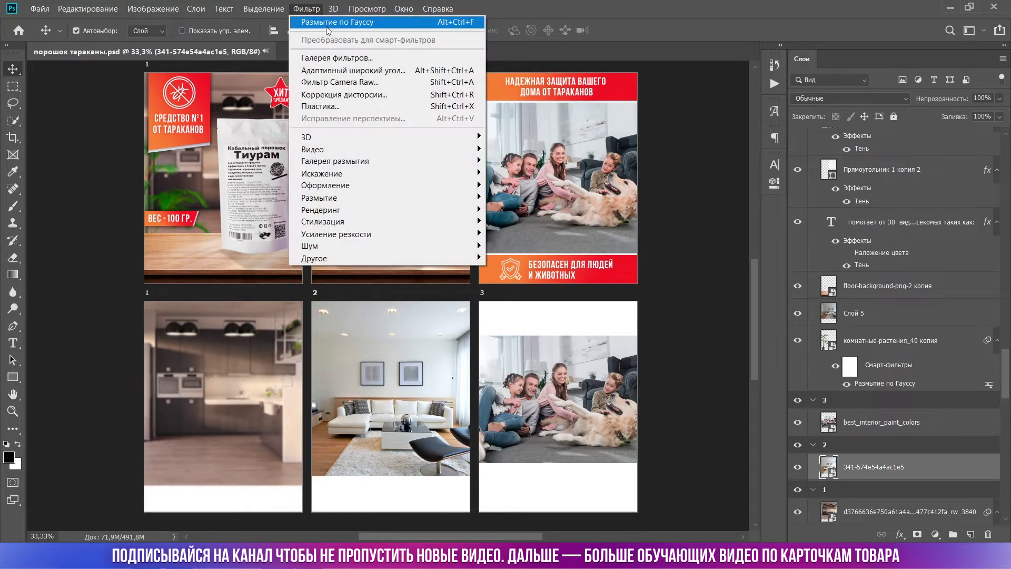
pyautogui.click(323, 23)
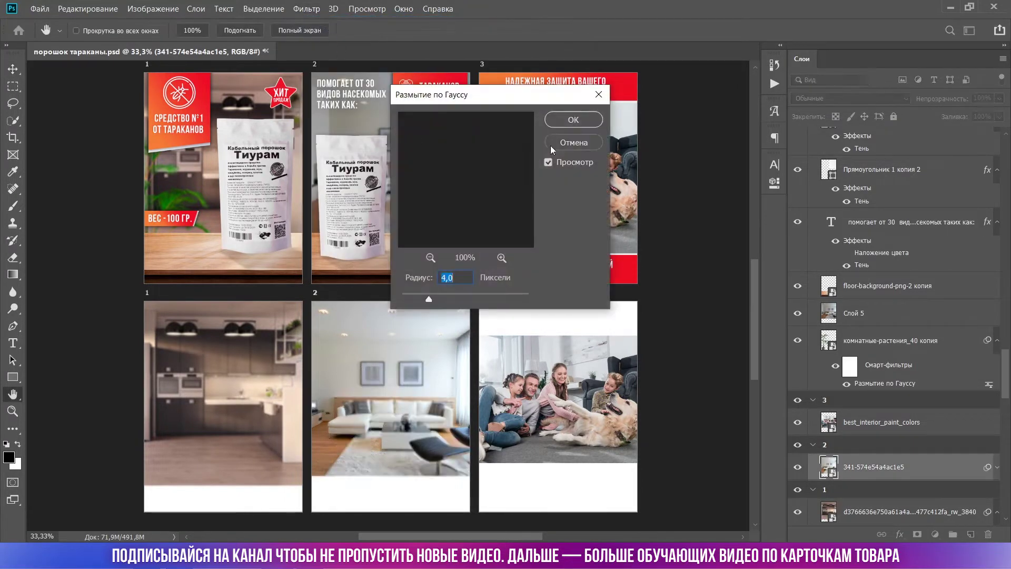
pyautogui.click(563, 120)
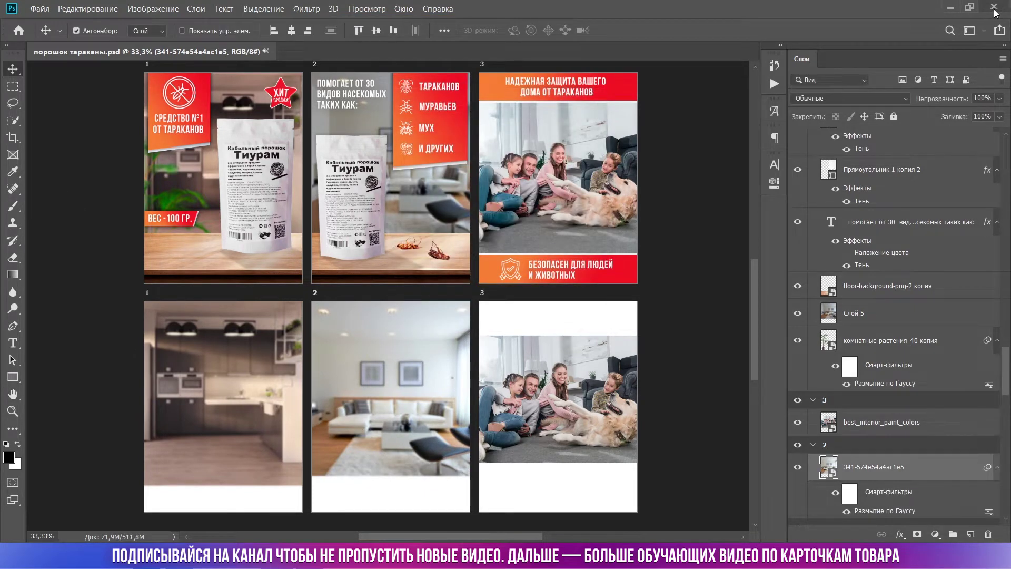
# Place floor-background-png-2 from the тараканы folder along the bottom of the lower artboard 2 as a tabletop
pyautogui.click(951, 9)
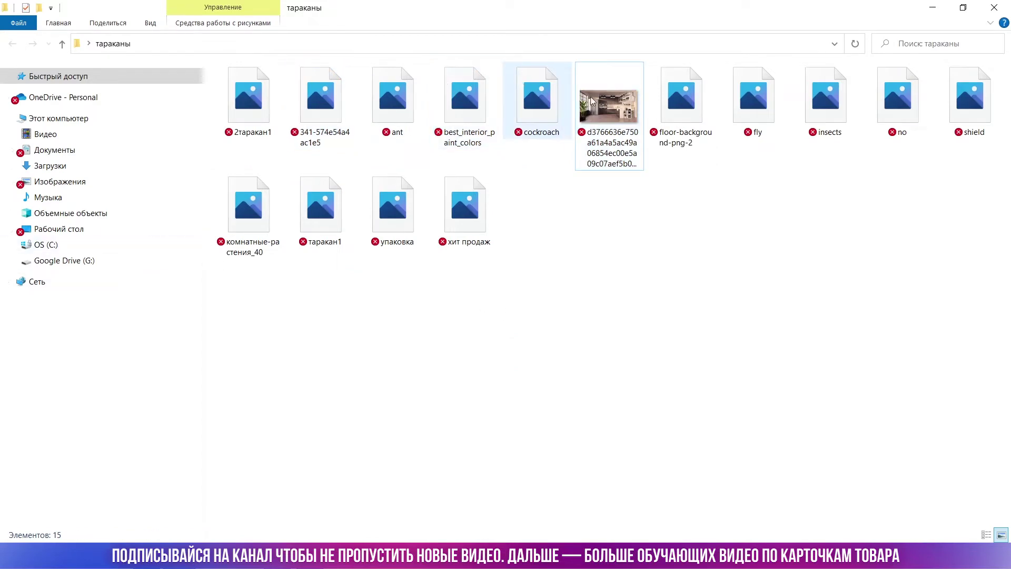
pyautogui.moveTo(681, 100); pyautogui.dragTo(379, 500)
pyautogui.moveTo(467, 406); pyautogui.dragTo(500, 397)
pyautogui.press('Return')
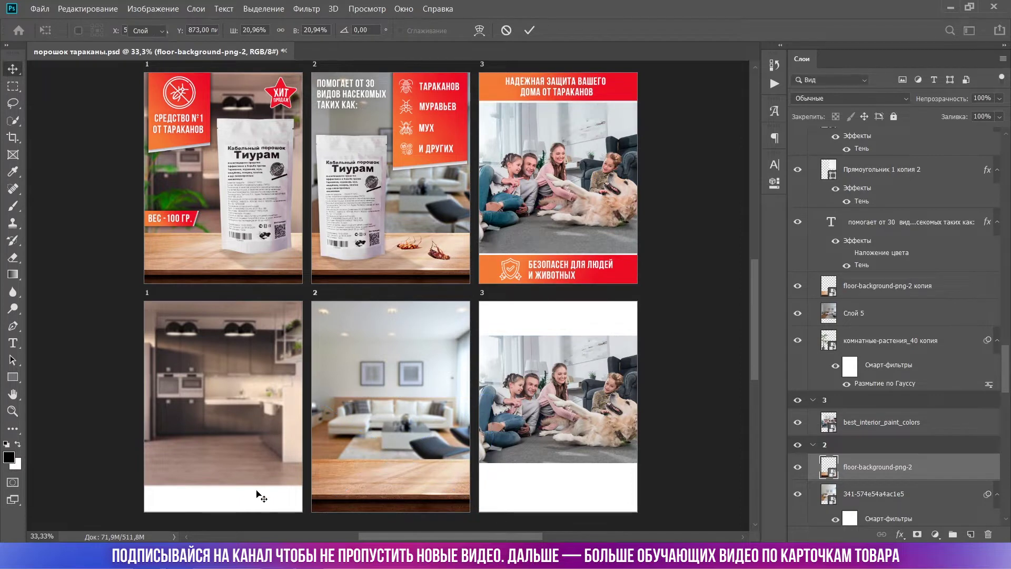
# Copy the wooden tabletop to the bottom of the lower artboard 1, leveling it with artboard 2's tabletop using a temporary horizontal guide
pyautogui.moveTo(398, 479); pyautogui.dragTo(204, 485)
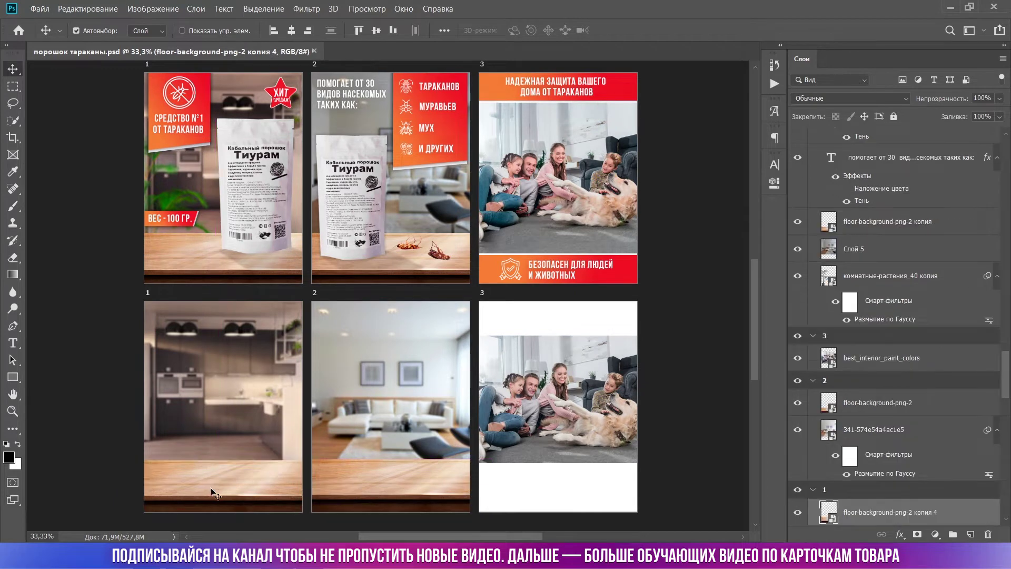
pyautogui.hotkey('ctrl', '+')
pyautogui.hotkey('ctrl', '+')
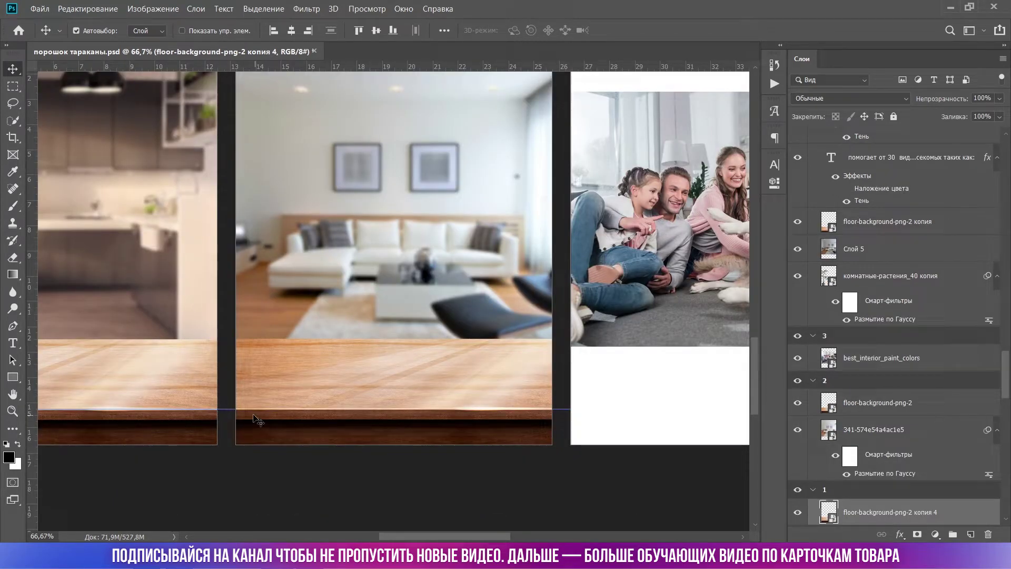
pyautogui.press('Up')
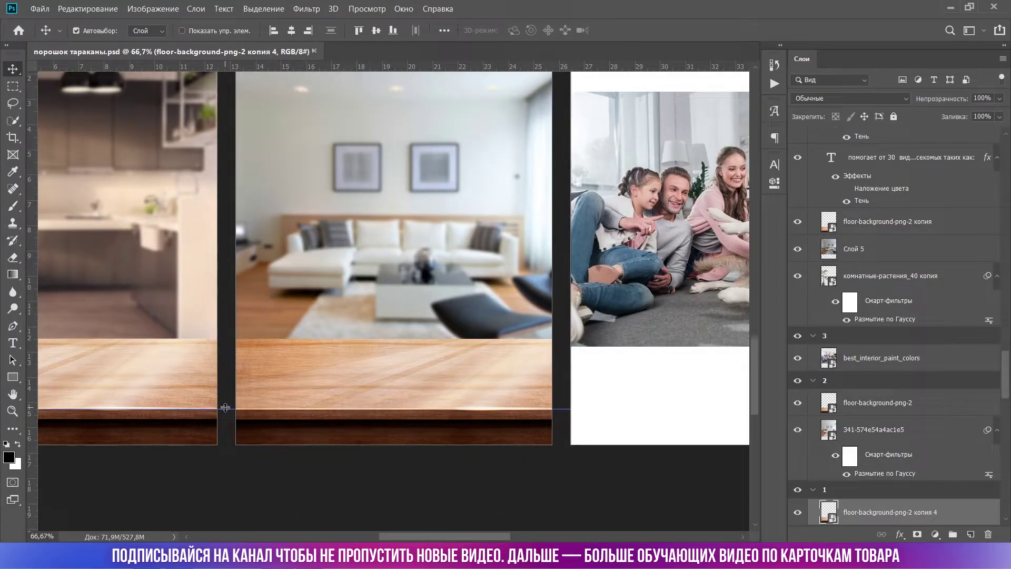
pyautogui.moveTo(224, 410); pyautogui.dragTo(327, 60)
# Place the упаковка image from the тараканы folder on the right half of the lower artboard 1, standing on the tabletop
pyautogui.hotkey('alt', 'Tab')
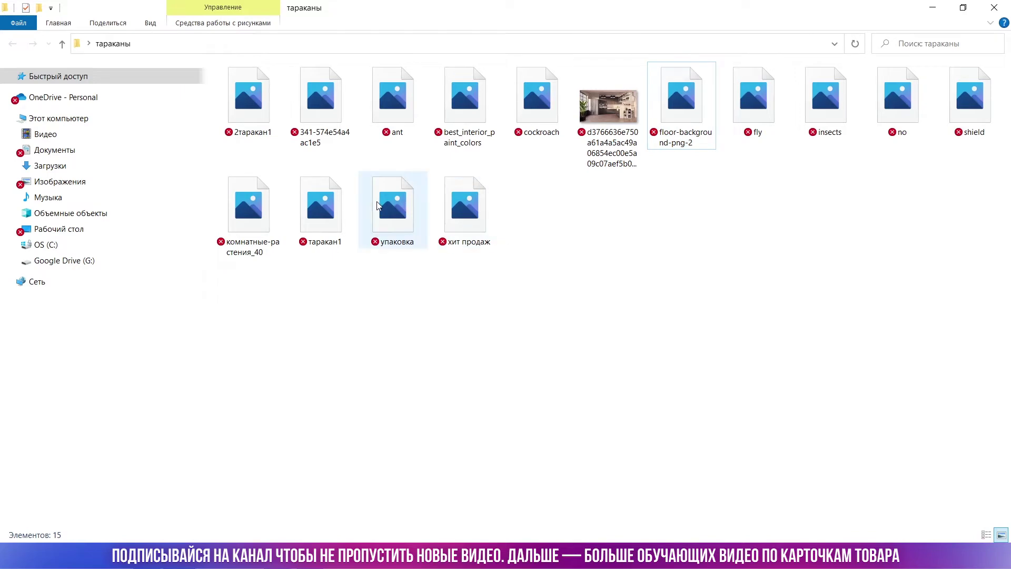
pyautogui.moveTo(393, 211); pyautogui.dragTo(393, 300)
pyautogui.moveTo(421, 332); pyautogui.dragTo(278, 464)
pyautogui.press('Return')
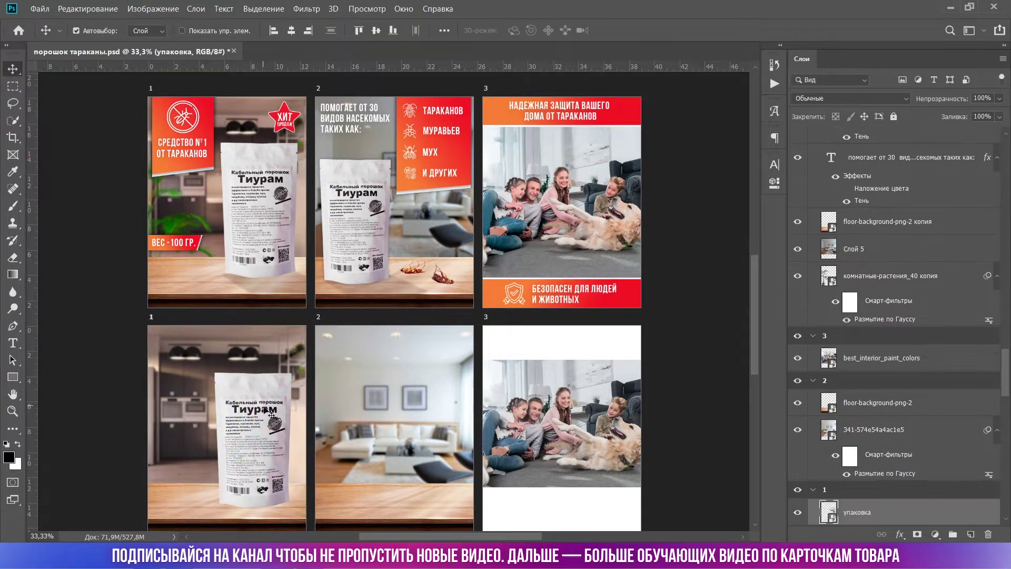
# Copy the package onto the left side of the lower artboard 2 and scale the copy to about 90%
pyautogui.moveTo(253, 441); pyautogui.dragTo(363, 441)
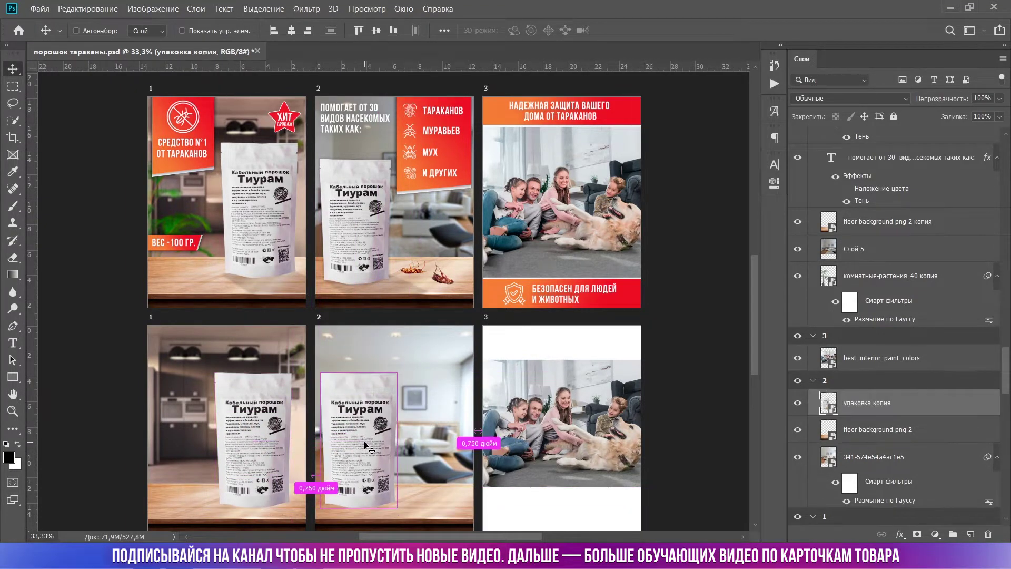
pyautogui.hotkey('ctrl', 't')
pyautogui.moveTo(436, 328); pyautogui.dragTo(421, 349)
pyautogui.moveTo(347, 435); pyautogui.dragTo(356, 434)
pyautogui.press('Return')
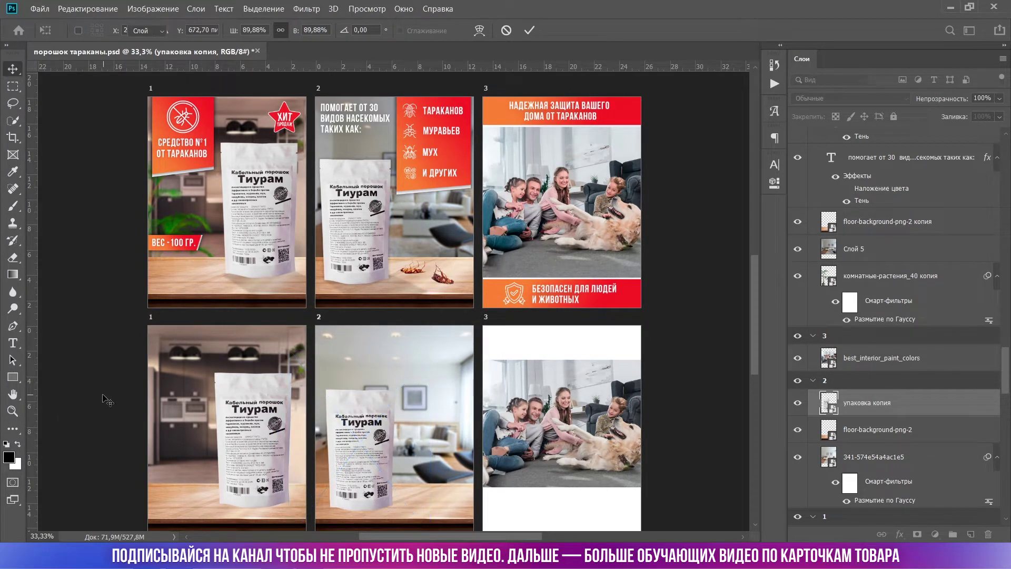
# Place the комнатные-растения_40 plant image from the тараканы folder on the left half of the lower artboard 1
pyautogui.scroll(-1, 111, 436)
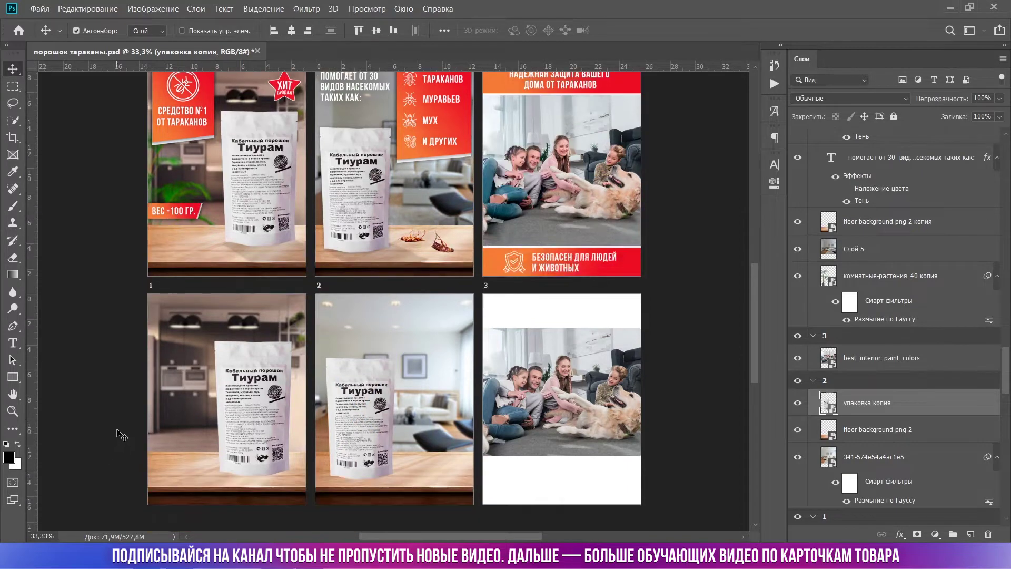
pyautogui.scroll(1, 350, 256)
pyautogui.scroll(1, 289, 440)
pyautogui.scroll(-4, 300, 432)
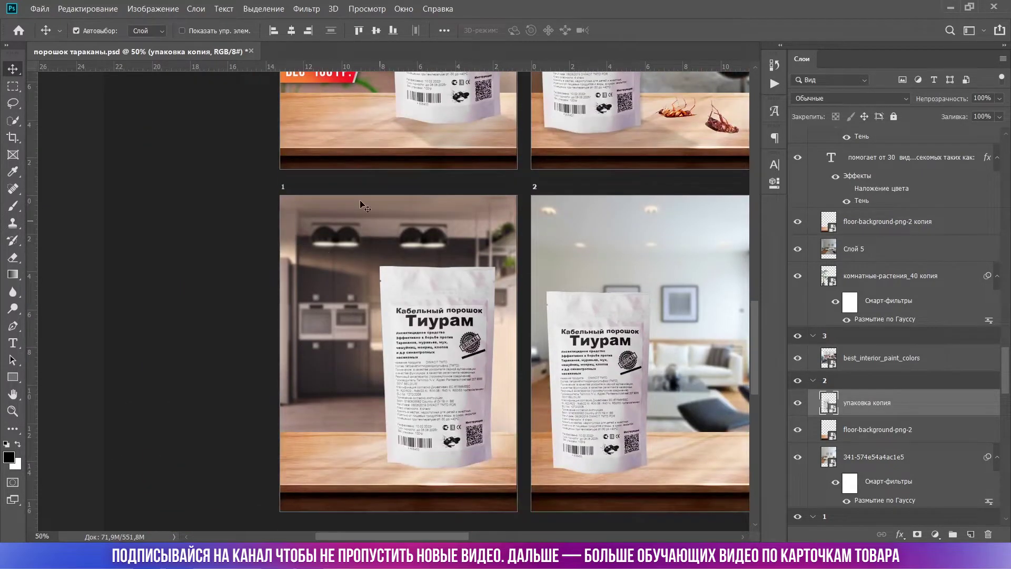
pyautogui.scroll(3, 361, 203)
pyautogui.click(951, 9)
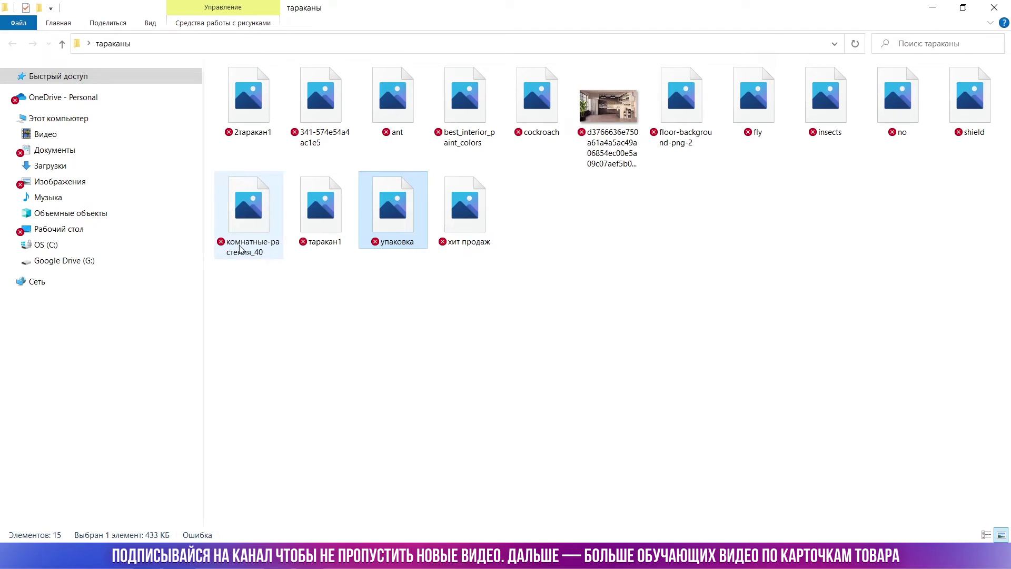
pyautogui.moveTo(239, 247); pyautogui.dragTo(363, 431)
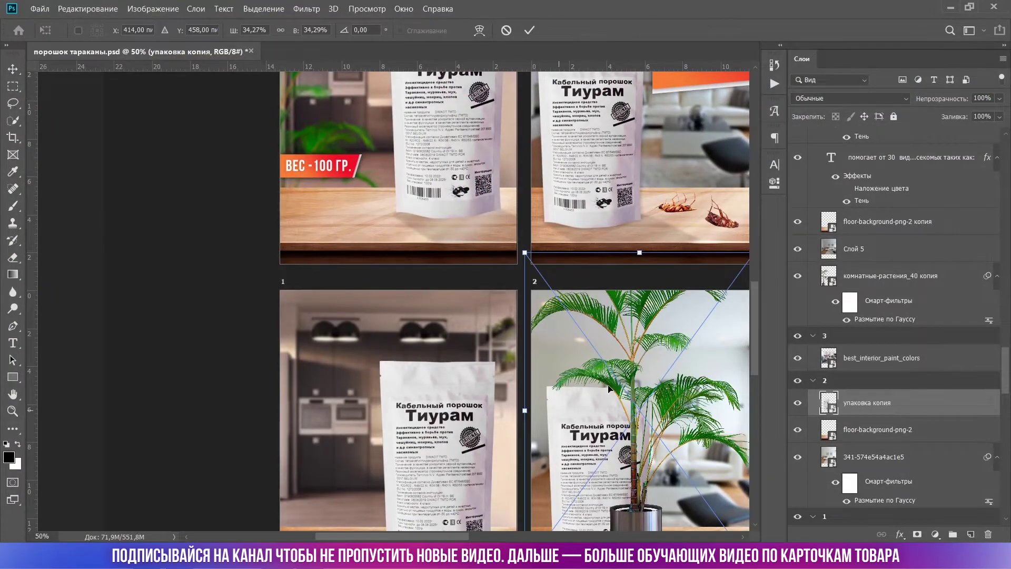
pyautogui.moveTo(609, 388); pyautogui.dragTo(329, 409)
pyautogui.scroll(-2, 356, 258)
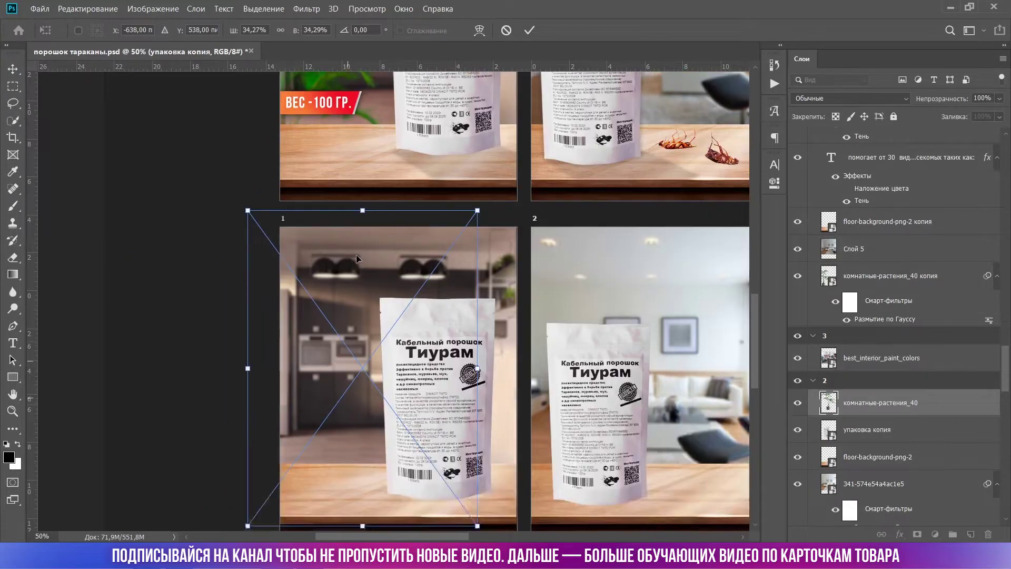
pyautogui.scroll(-2, 357, 258)
pyautogui.press('Return')
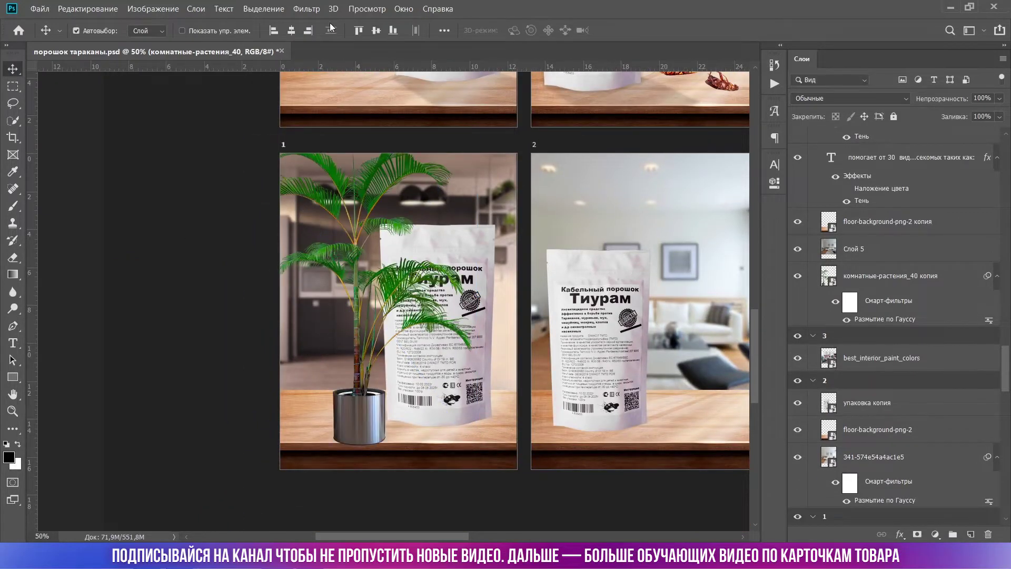
# Apply the Gaussian Blur filter to the potted plant on the lower artboard 1
pyautogui.click(318, 9)
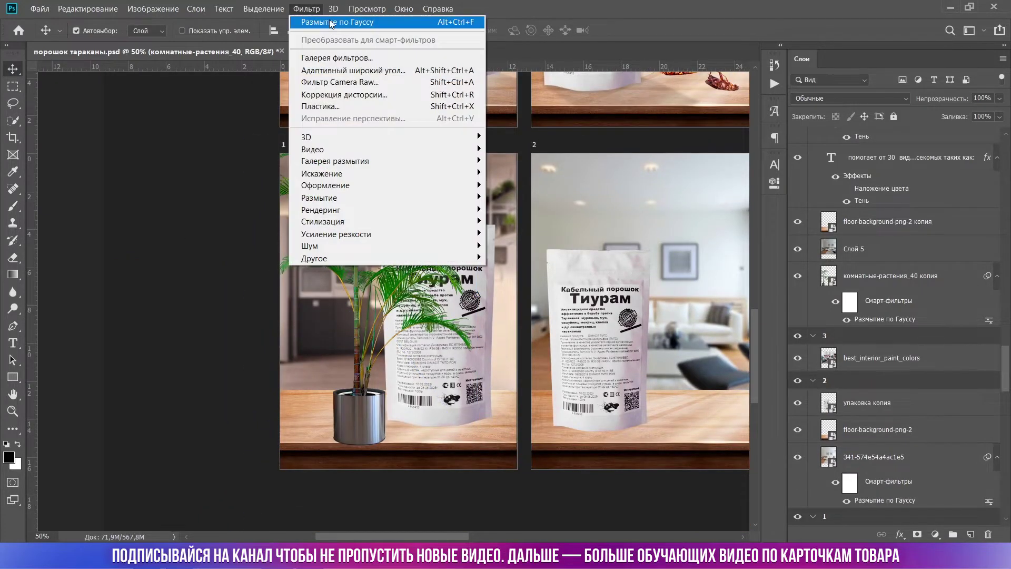
pyautogui.click(337, 19)
pyautogui.click(574, 119)
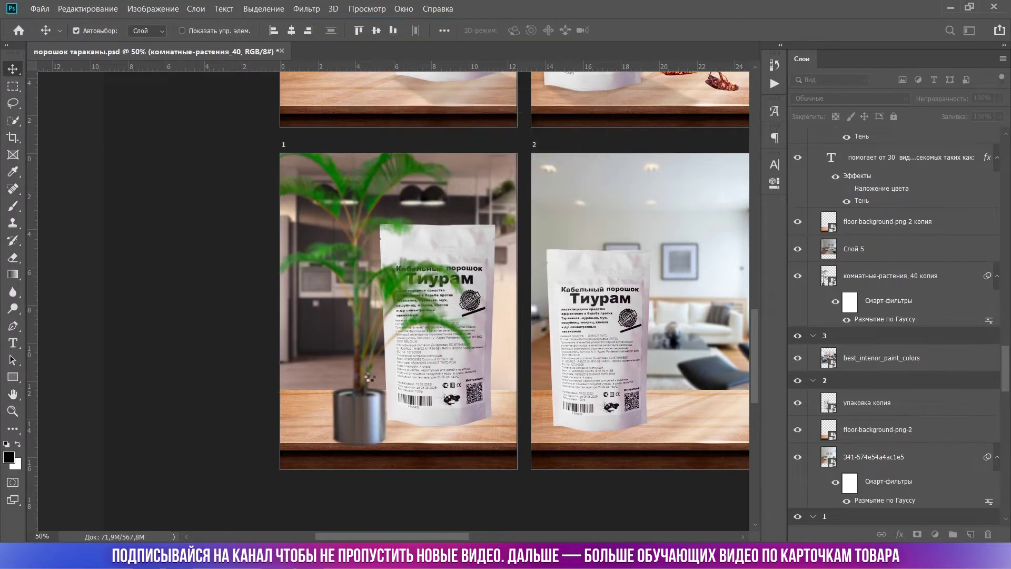
# Move the plant layer beneath the package and tabletop layers and shift the plant down toward the artboard's left edge
pyautogui.moveTo(356, 440); pyautogui.dragTo(344, 462)
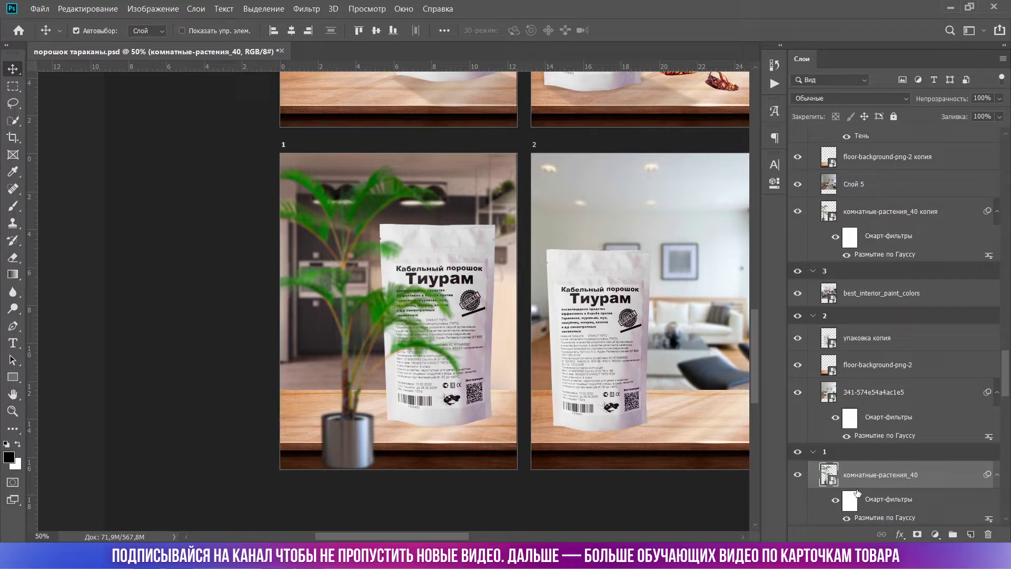
pyautogui.moveTo(857, 478); pyautogui.dragTo(869, 453)
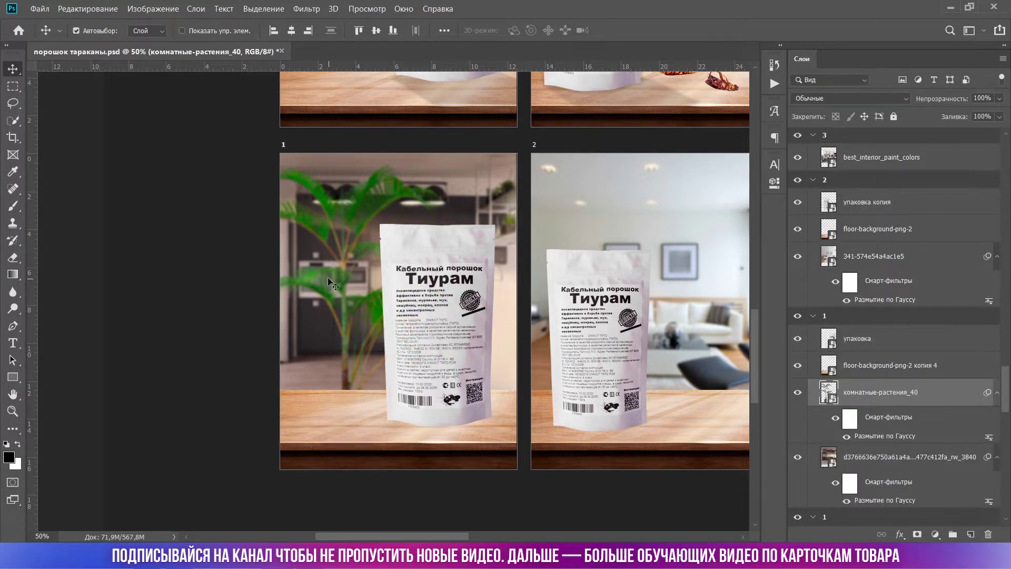
pyautogui.moveTo(331, 283); pyautogui.dragTo(281, 308)
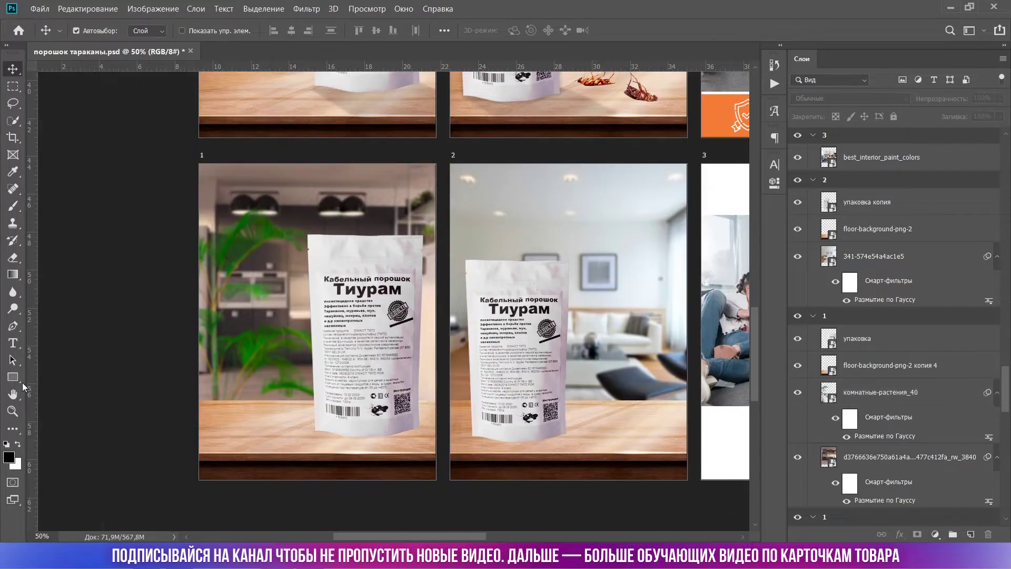
# Draw a rectangle about 387 × 512 px in the upper-left part of the lower artboard 1
pyautogui.click(13, 377)
pyautogui.scroll(4, 277, 326)
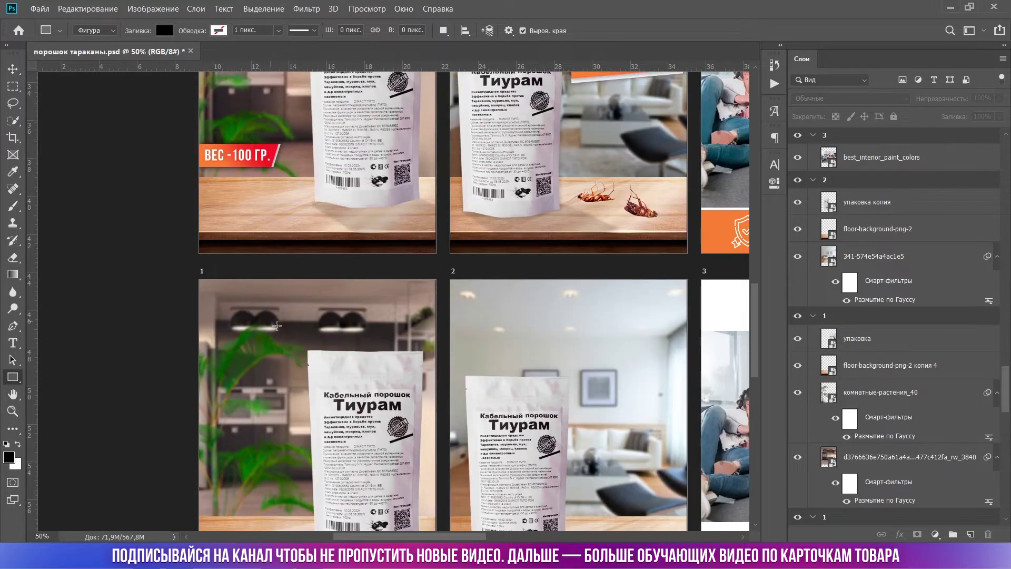
pyautogui.scroll(5, 277, 326)
pyautogui.scroll(-8, 258, 246)
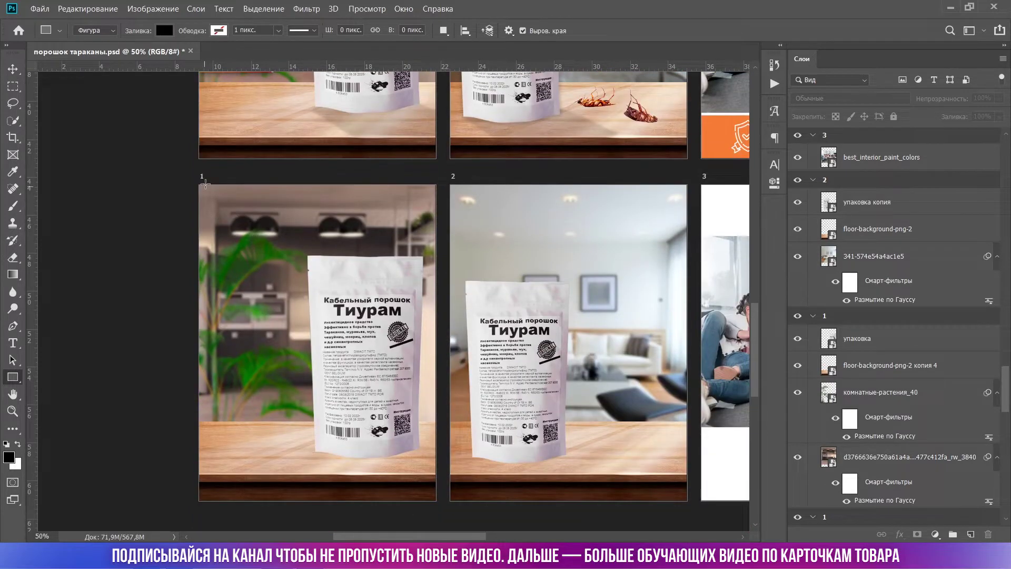
pyautogui.moveTo(206, 183); pyautogui.dragTo(307, 317)
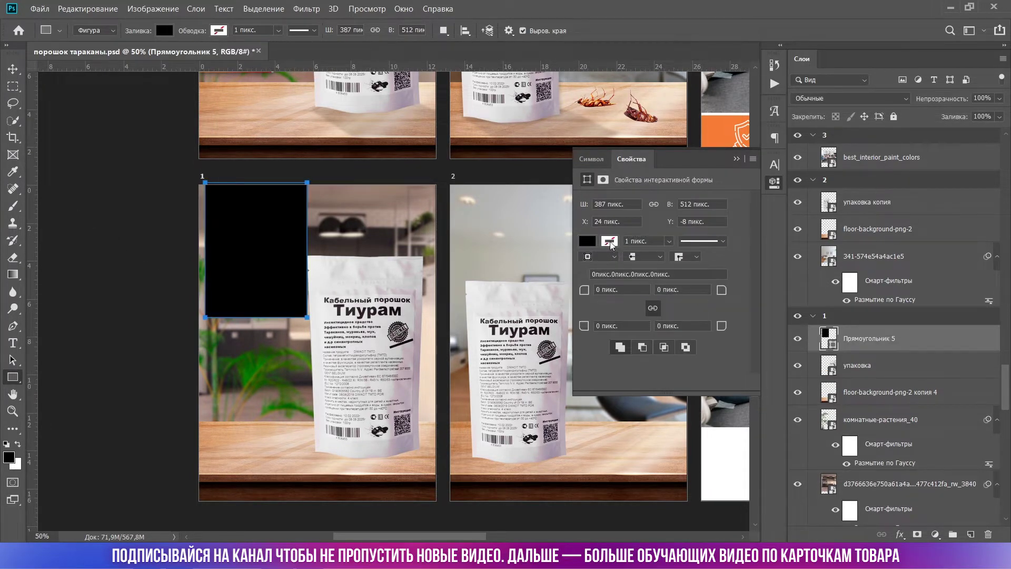
# Fill the rectangle with the orange-to-pink linear gradient preset and set the gradient angle to -49°
pyautogui.click(588, 241)
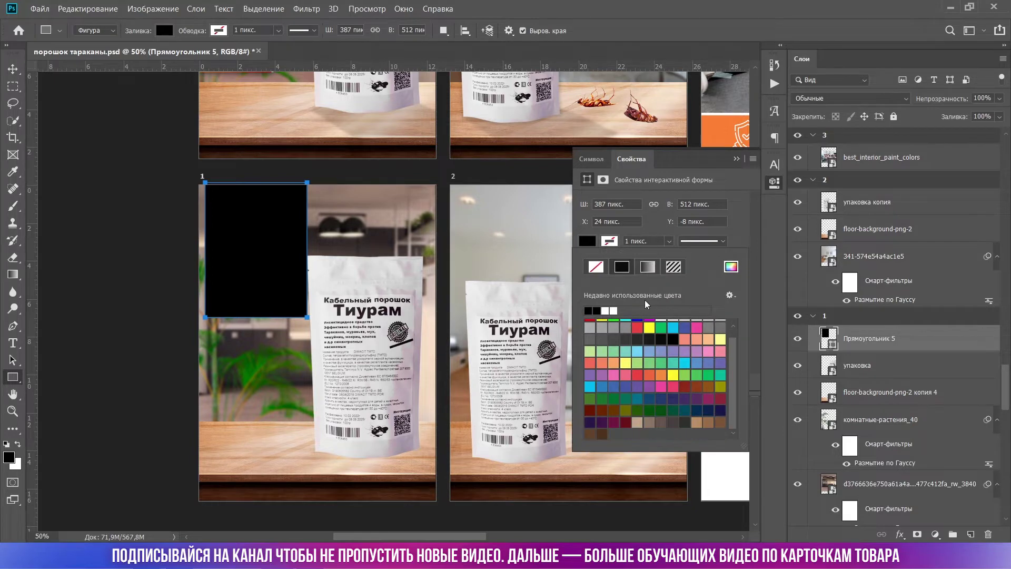
pyautogui.click(647, 267)
pyautogui.scroll(-2, 668, 363)
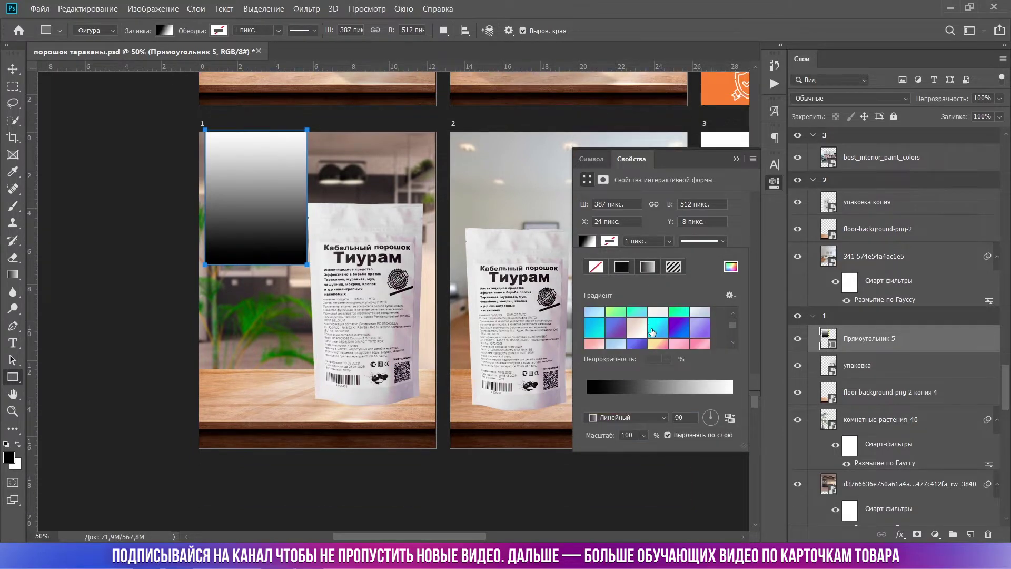
pyautogui.click(604, 344)
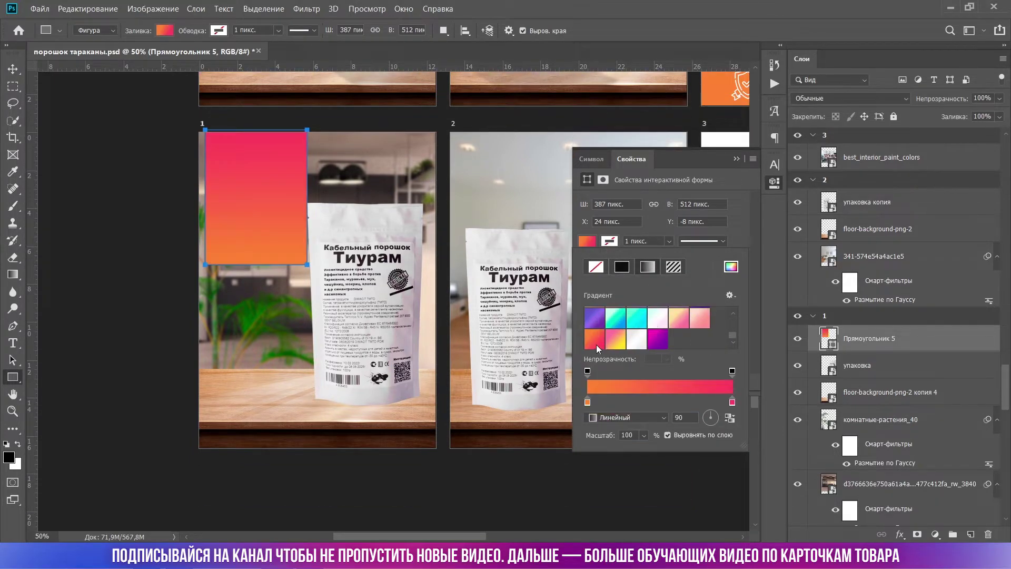
pyautogui.click(715, 423)
pyautogui.scroll(3, 404, 204)
pyautogui.scroll(10, 404, 203)
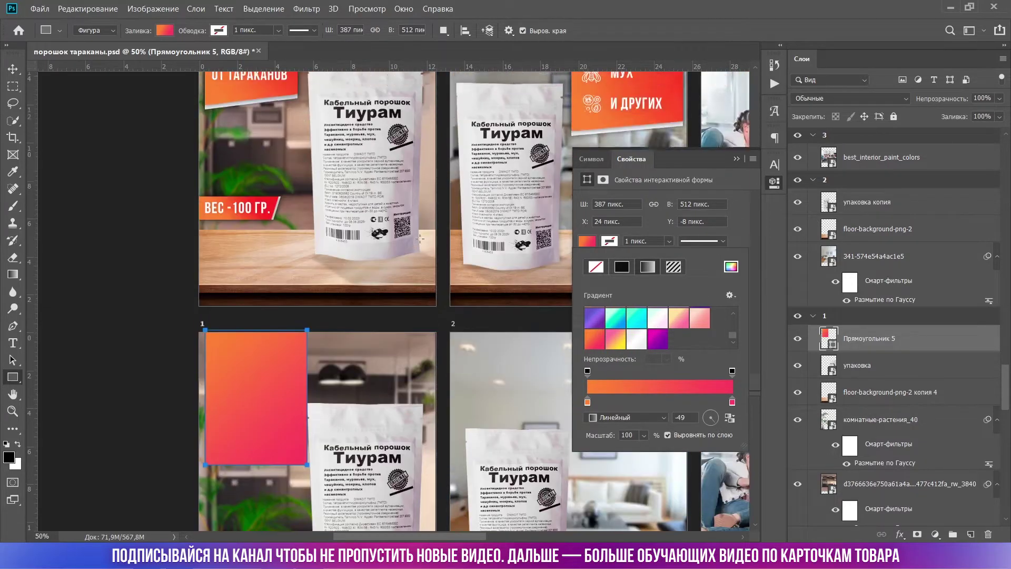
# Change the gradient's pink stop to red ed2828, sampled from the upper artboard 1 banner, and set the angle to 30°
pyautogui.click(640, 386)
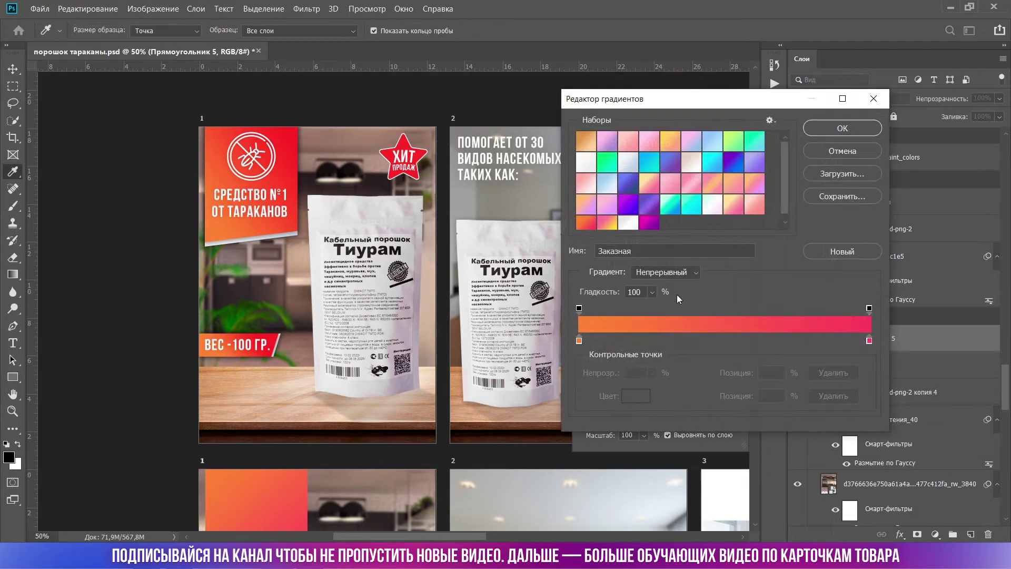
pyautogui.click(869, 340)
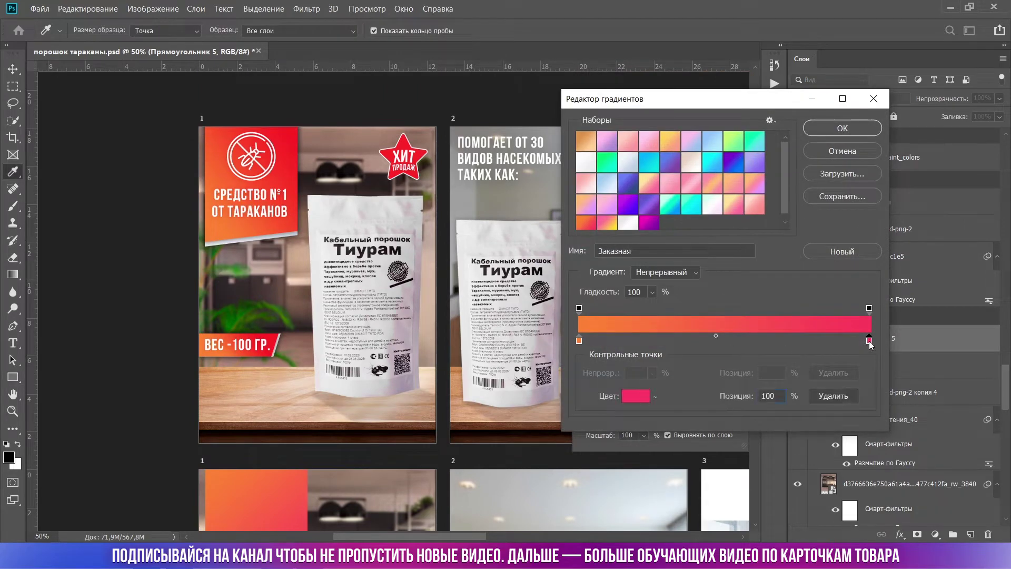
pyautogui.click(635, 399)
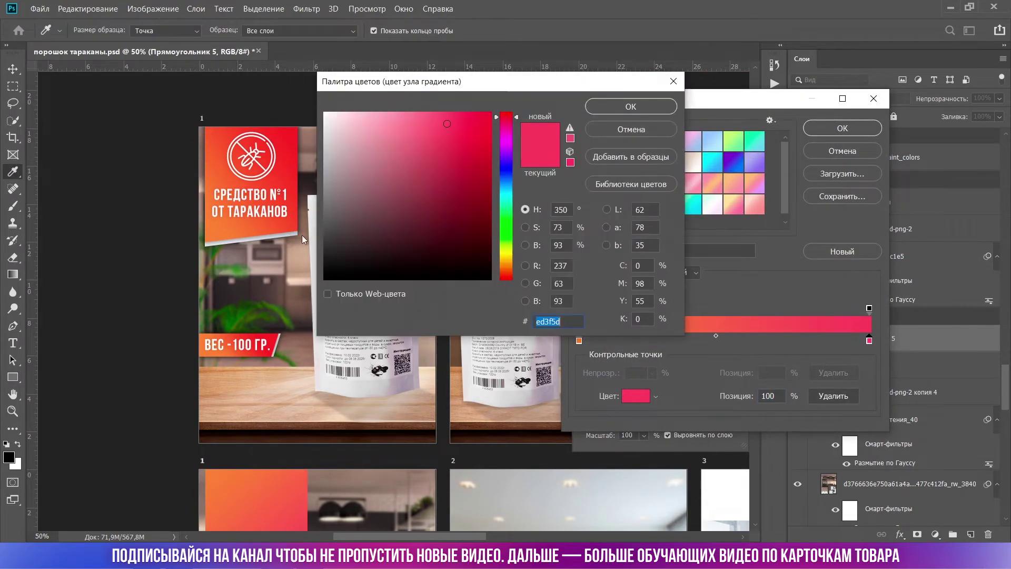
pyautogui.click(296, 132)
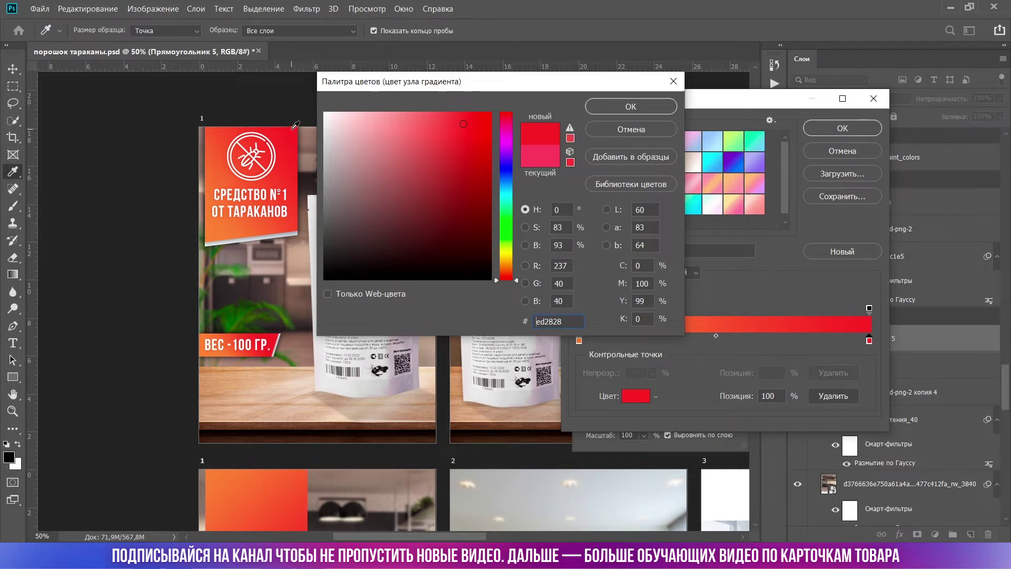
pyautogui.click(630, 107)
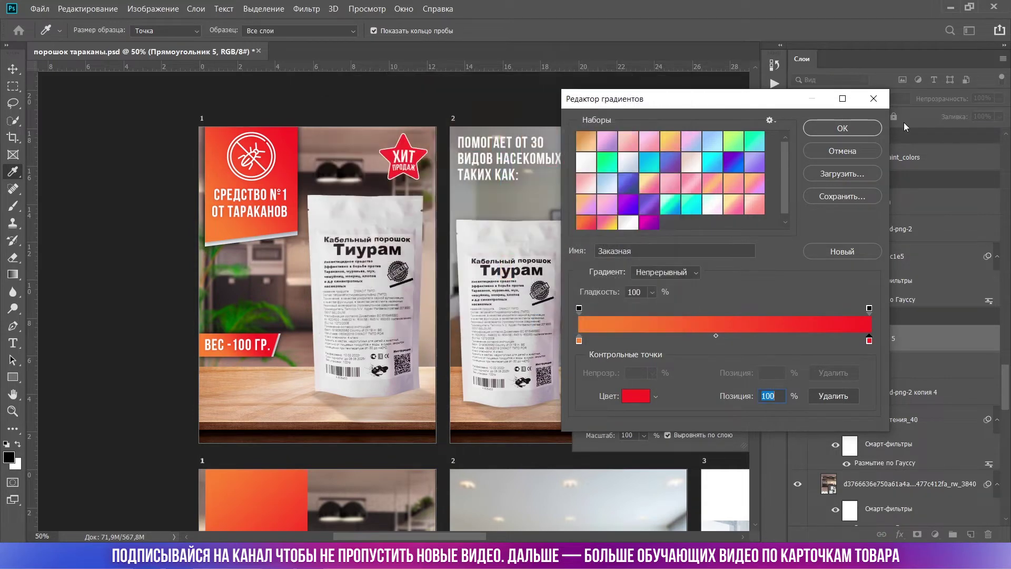
pyautogui.click(842, 128)
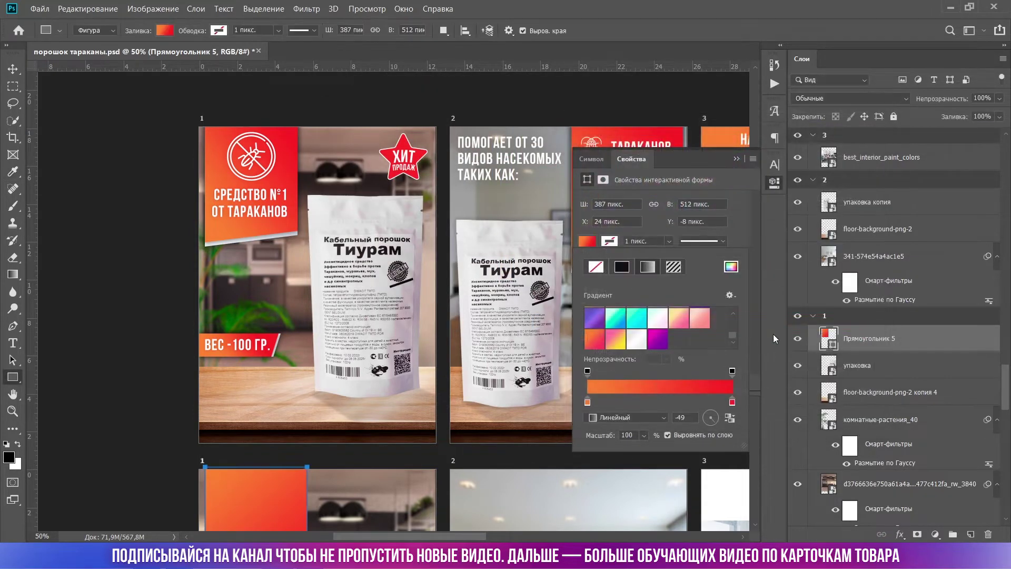
pyautogui.click(715, 415)
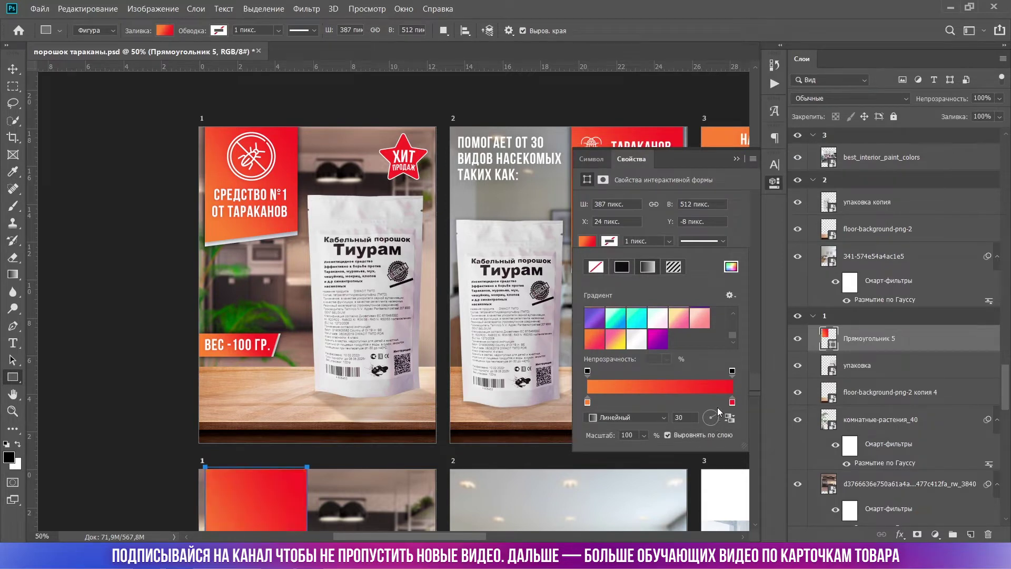
pyautogui.click(736, 159)
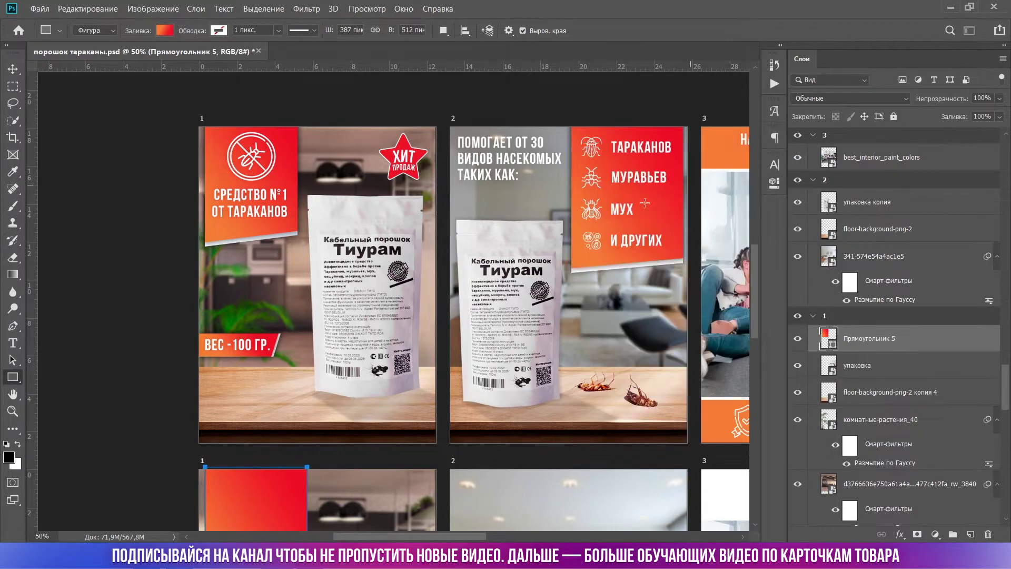
# Shift the gradient rectangle slightly left so it sits near the lower artboard 1's left edge
pyautogui.scroll(-5, 189, 295)
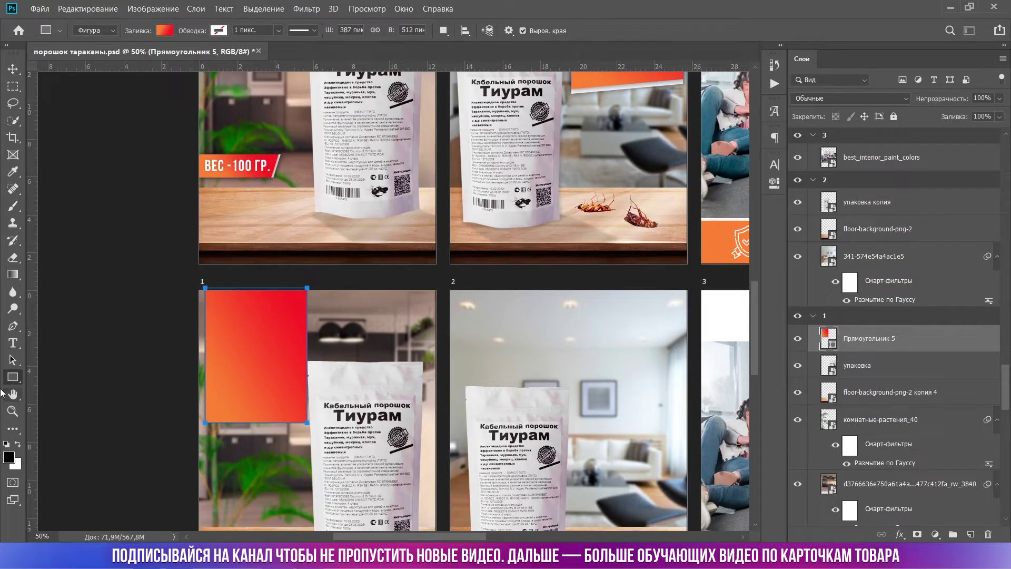
pyautogui.click(13, 361)
pyautogui.click(12, 69)
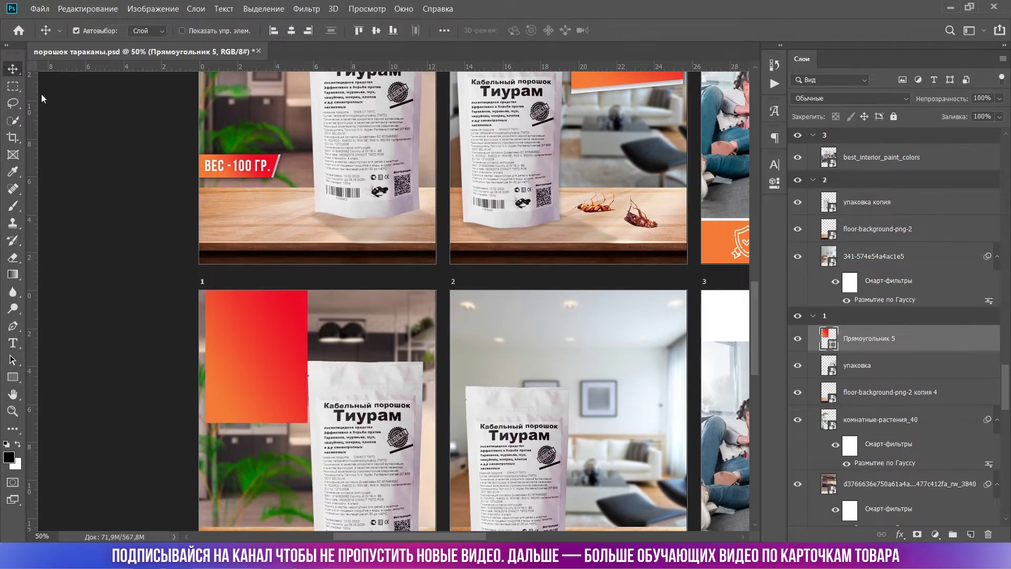
pyautogui.click(182, 272)
pyautogui.scroll(3, 200, 405)
pyautogui.scroll(3, 193, 215)
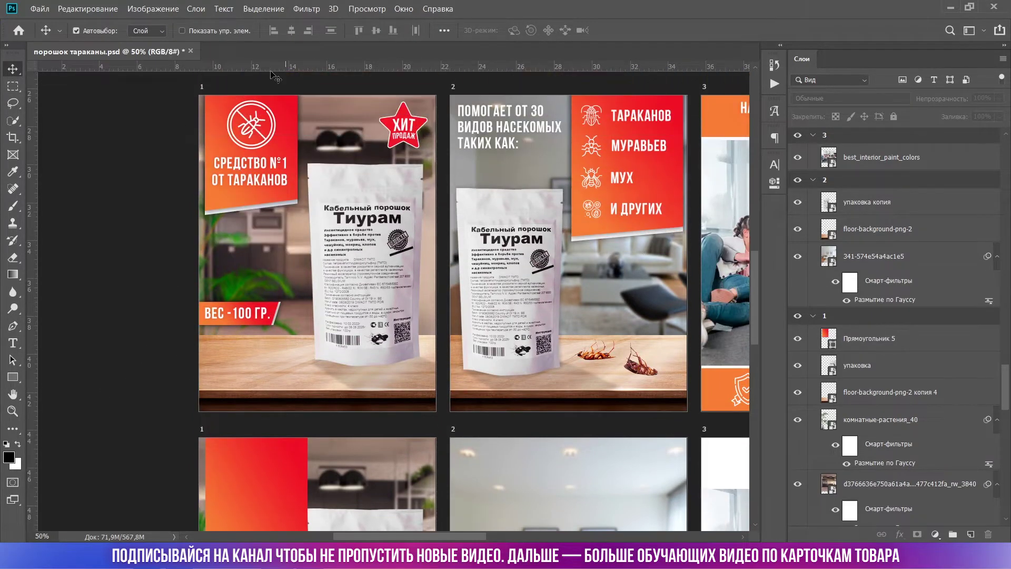
pyautogui.scroll(-2, 194, 247)
pyautogui.scroll(-3, 212, 295)
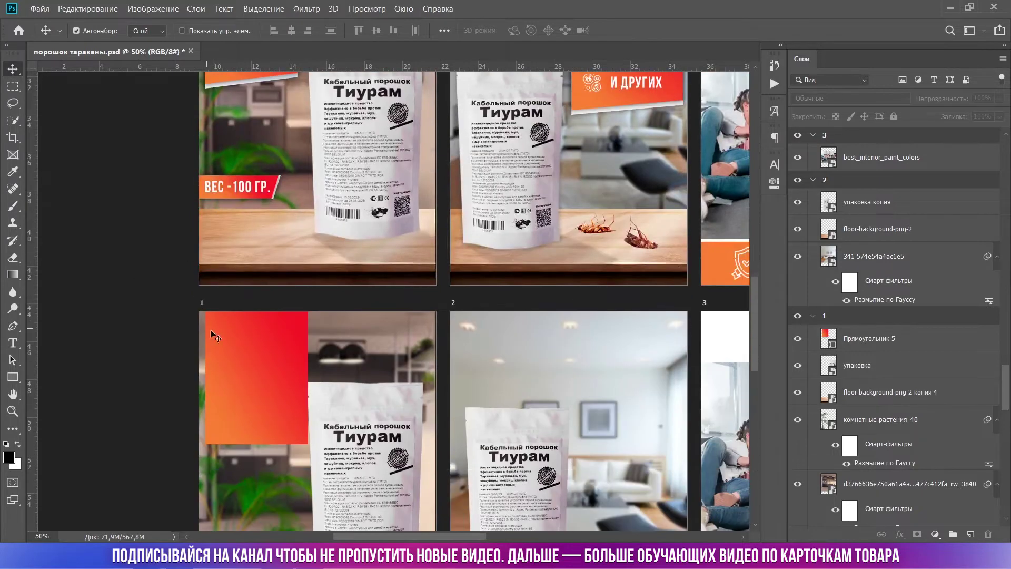
pyautogui.moveTo(271, 362); pyautogui.dragTo(267, 362)
pyautogui.scroll(2, 266, 362)
# Slant the rectangle's bottom edge by raising its bottom-right anchor point, converting the shape to a regular path
pyautogui.click(13, 359)
pyautogui.rightClick(13, 360)
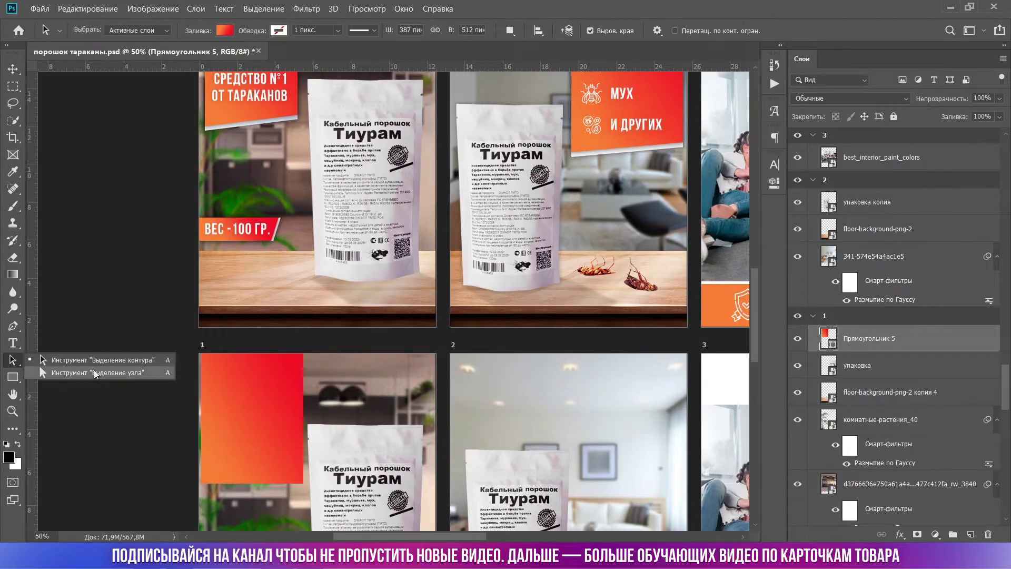
pyautogui.click(95, 375)
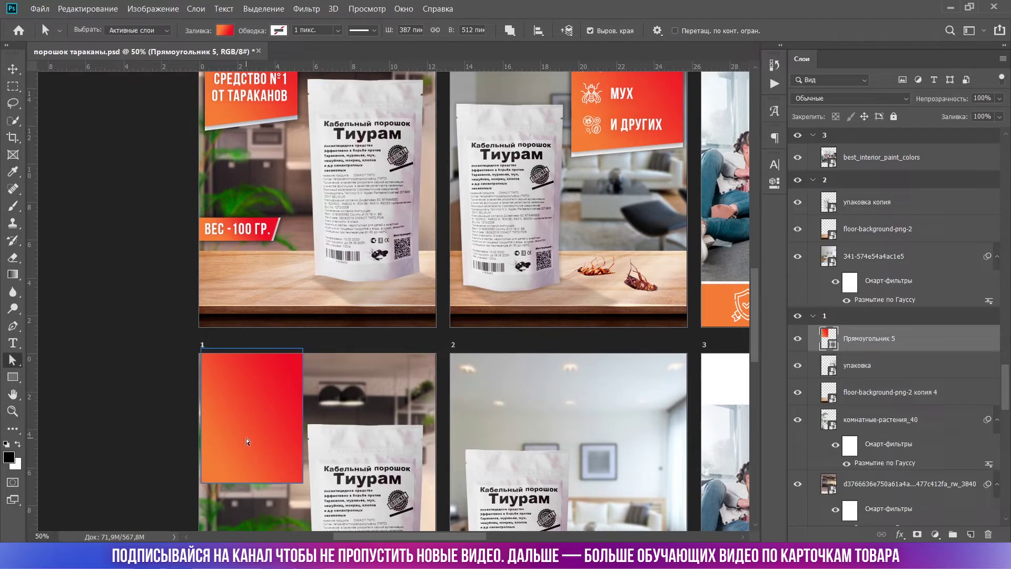
pyautogui.click(304, 485)
pyautogui.click(303, 483)
pyautogui.moveTo(304, 483); pyautogui.dragTo(304, 457)
pyautogui.moveTo(304, 457); pyautogui.dragTo(303, 464)
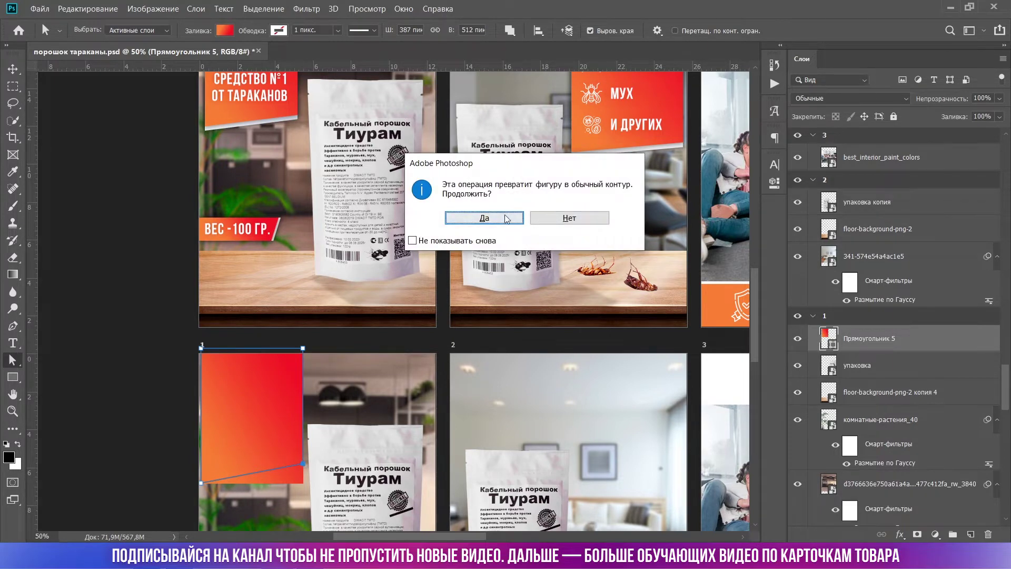
pyautogui.click(518, 218)
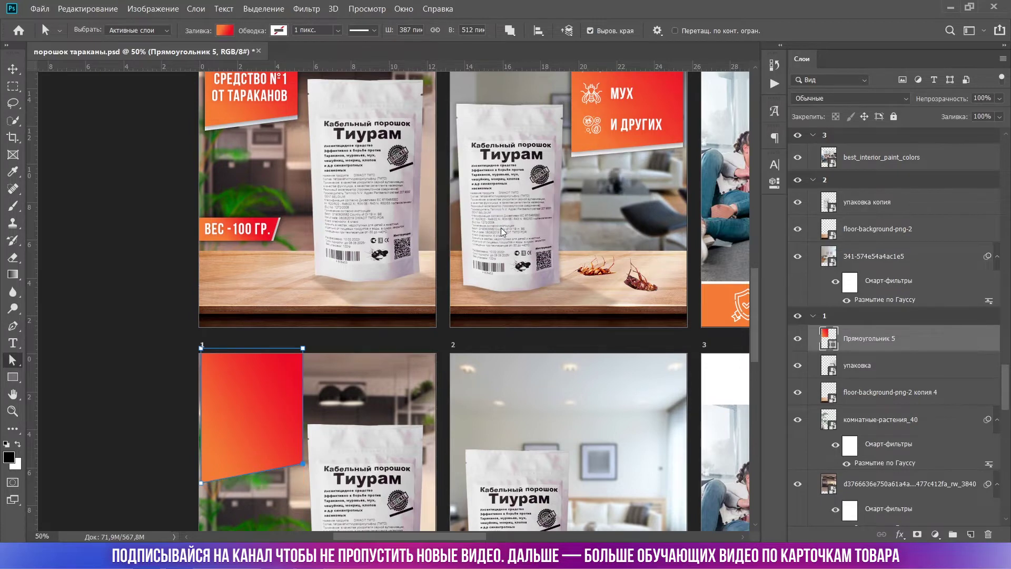
# Duplicate the slanted gradient banner layer on the lower artboard 1
pyautogui.click(166, 281)
pyautogui.hotkey('ctrl', 'j')
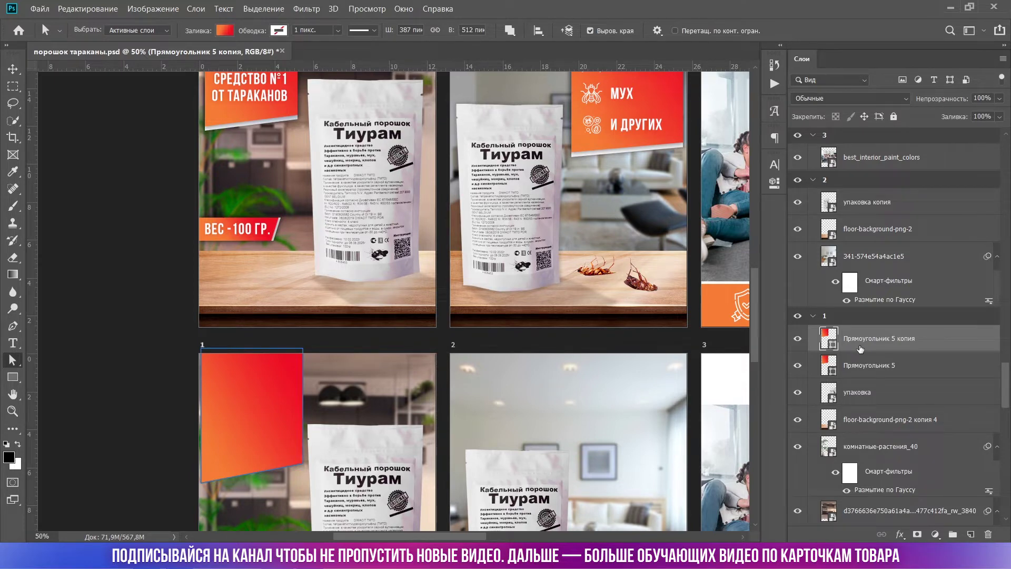
# Recolor the lower banner shape on the lower artboard 1 with a white-to-pale-blue gradient, offset as an edge beneath the red banner
pyautogui.click(827, 368)
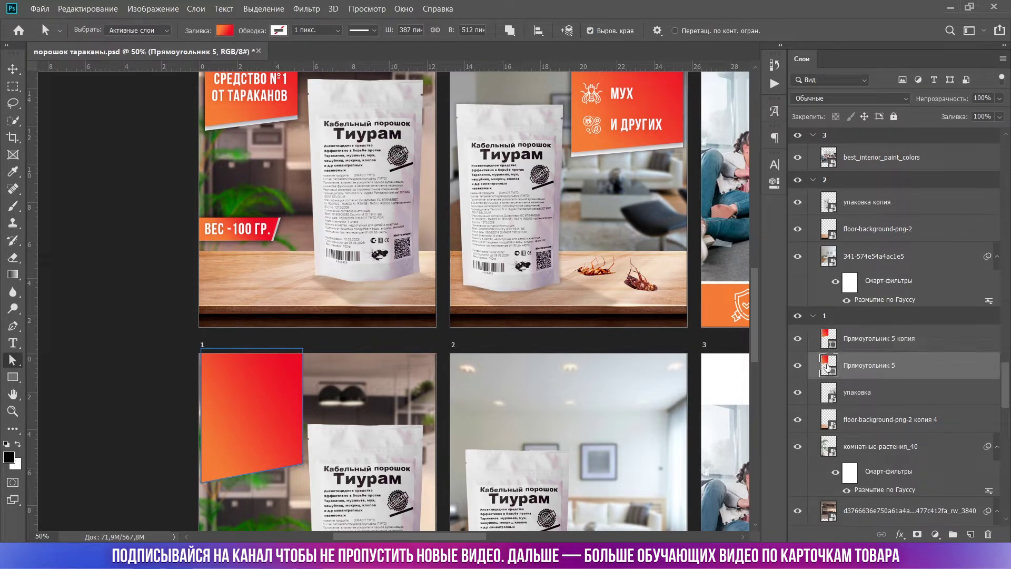
pyautogui.doubleClick(828, 367)
pyautogui.click(609, 159)
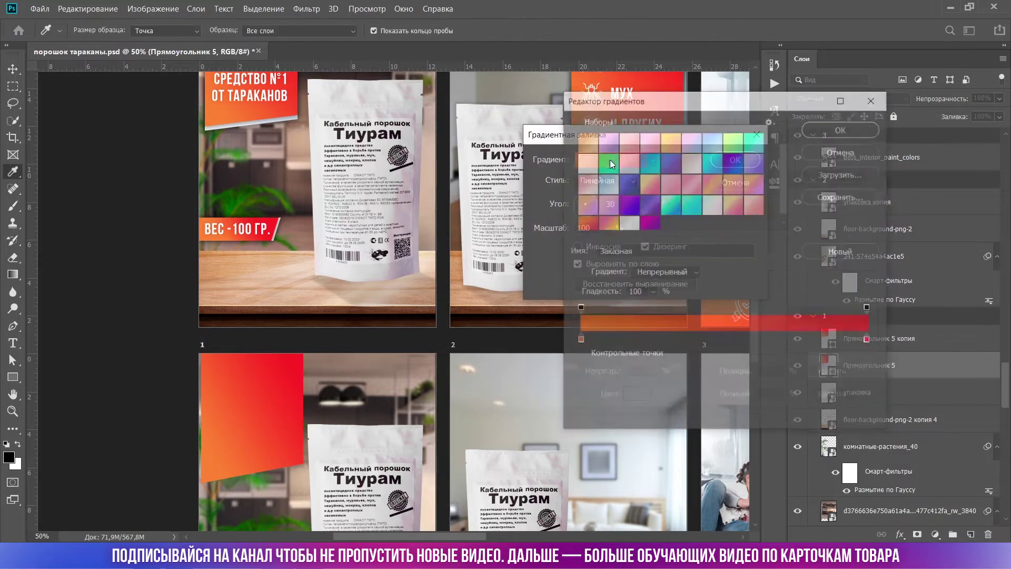
pyautogui.click(628, 222)
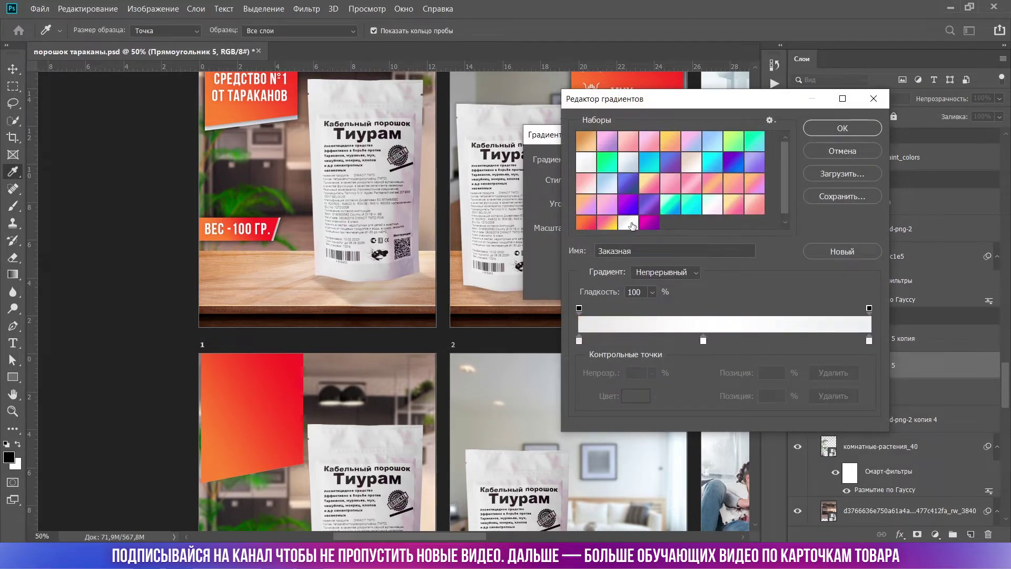
pyautogui.click(627, 167)
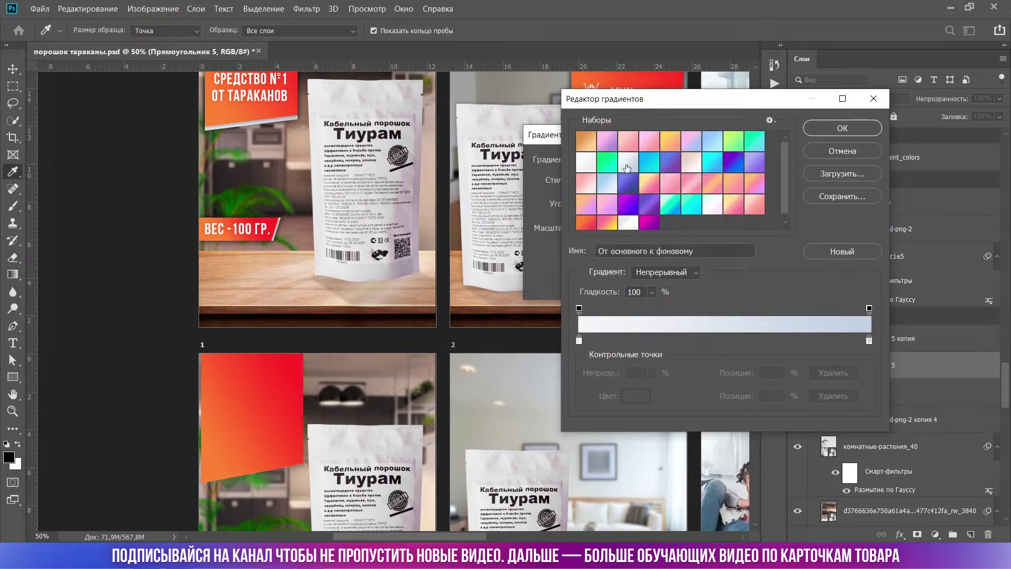
pyautogui.click(843, 129)
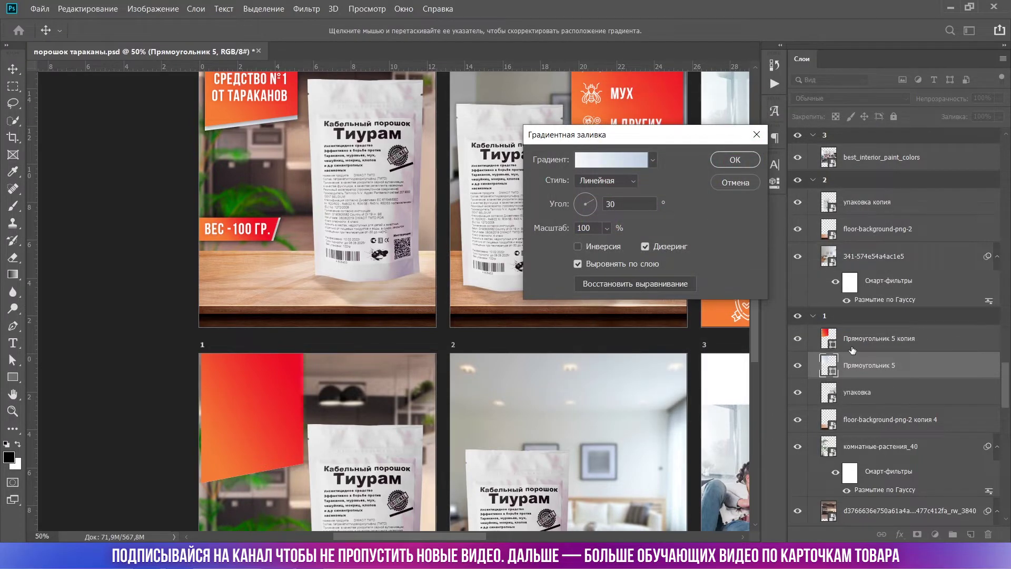
pyautogui.press('Return')
# Copy both banner shapes together to the right side of the lower artboard 2 and enlarge the copies toward the lower left
pyautogui.scroll(-1, 474, 300)
pyautogui.keyDown('shift'); pyautogui.click(879, 338); pyautogui.keyUp('shift')
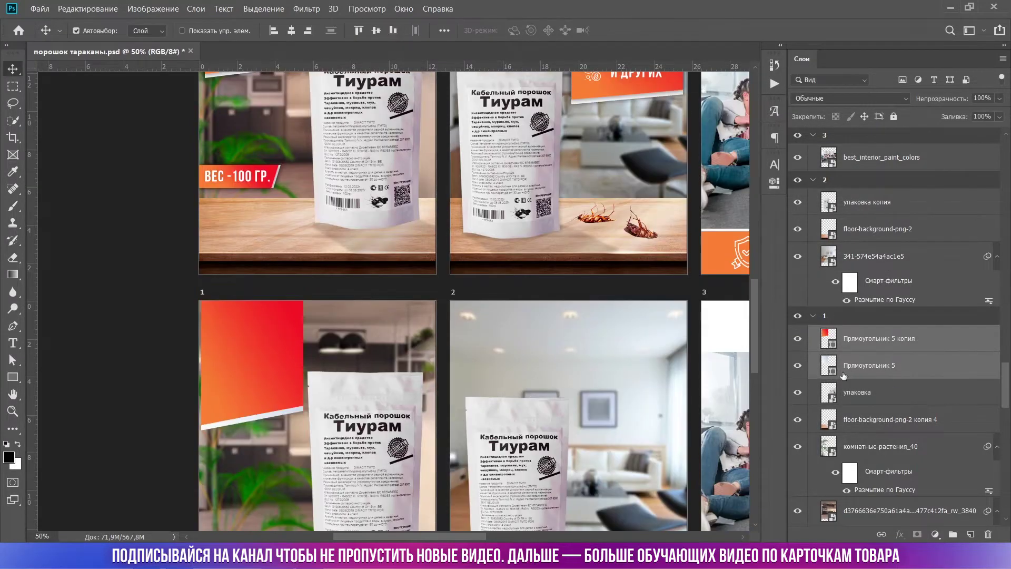
pyautogui.moveTo(247, 344); pyautogui.dragTo(627, 348)
pyautogui.hotkey('ctrl', 't')
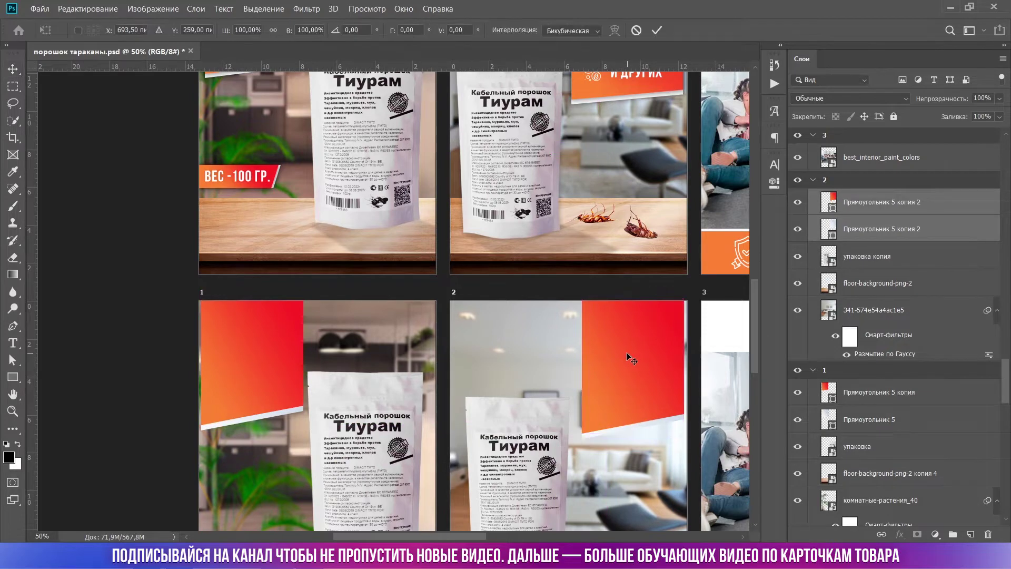
pyautogui.moveTo(579, 439); pyautogui.dragTo(569, 462)
pyautogui.click(12, 69)
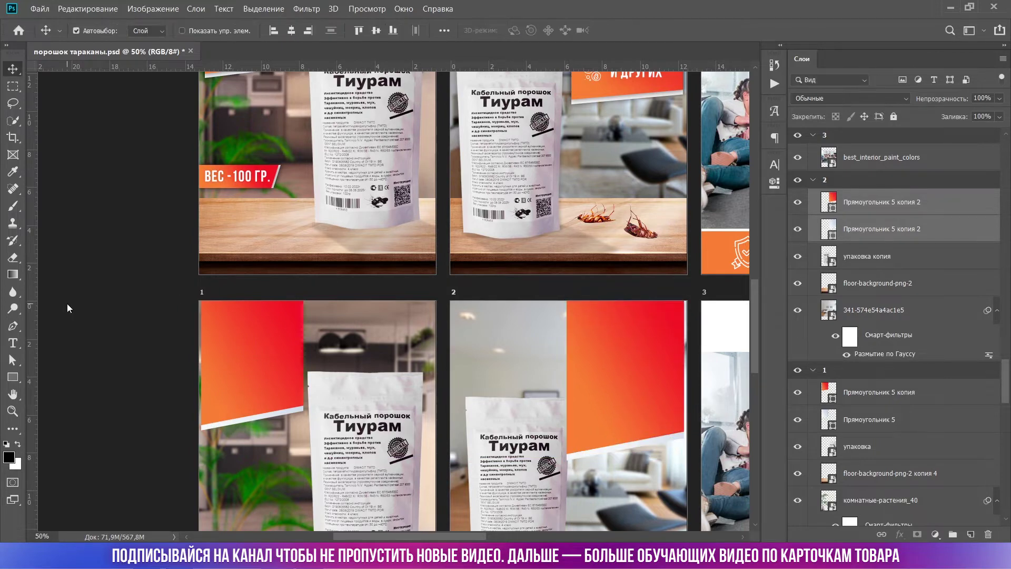
# Shift the package image on the lower artboard 2 slightly left, clear of the red banner, and scale it down a little
pyautogui.click(534, 478)
pyautogui.scroll(-3, 534, 477)
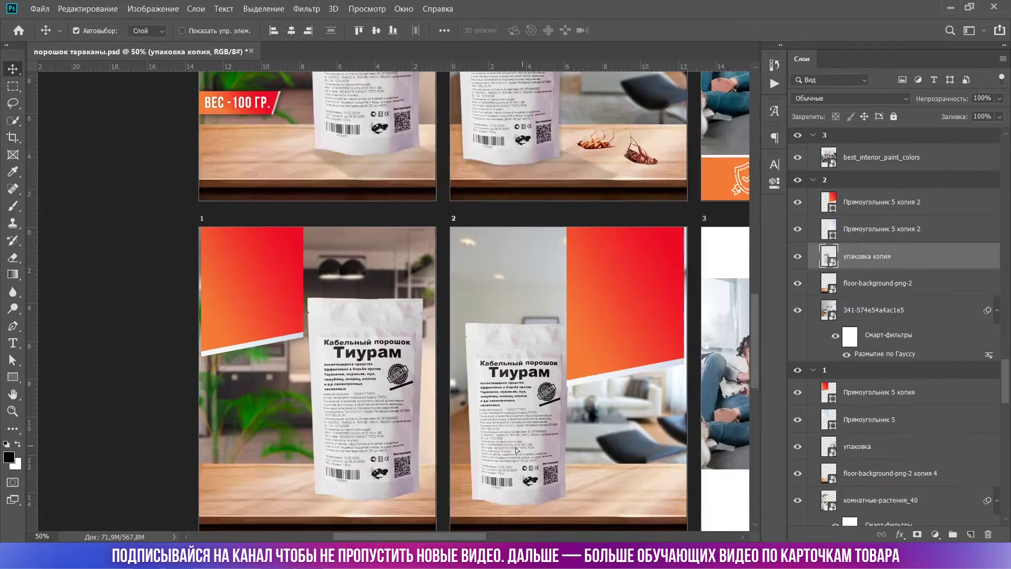
pyautogui.moveTo(515, 447); pyautogui.dragTo(515, 453)
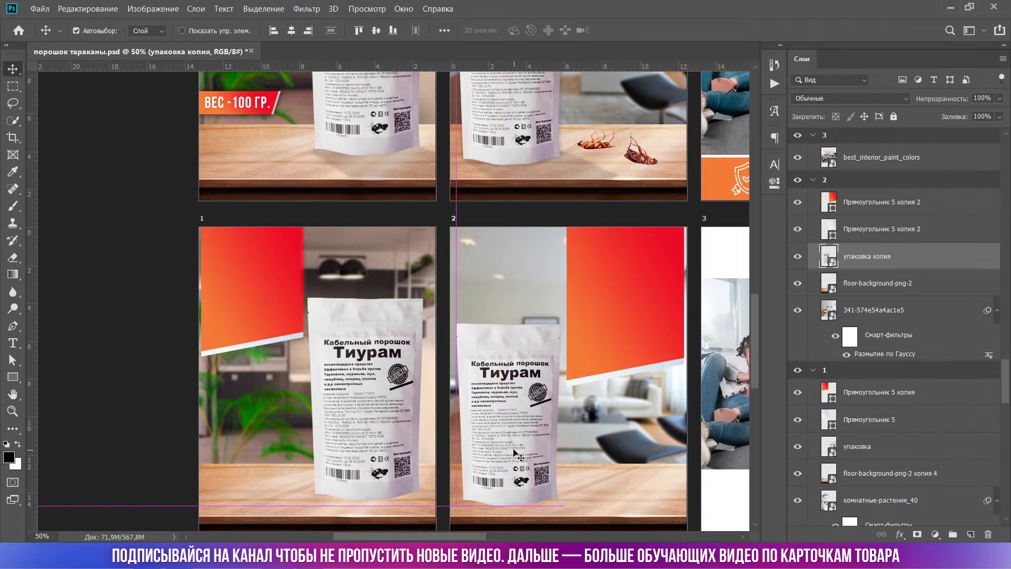
pyautogui.hotkey('ctrl', 't')
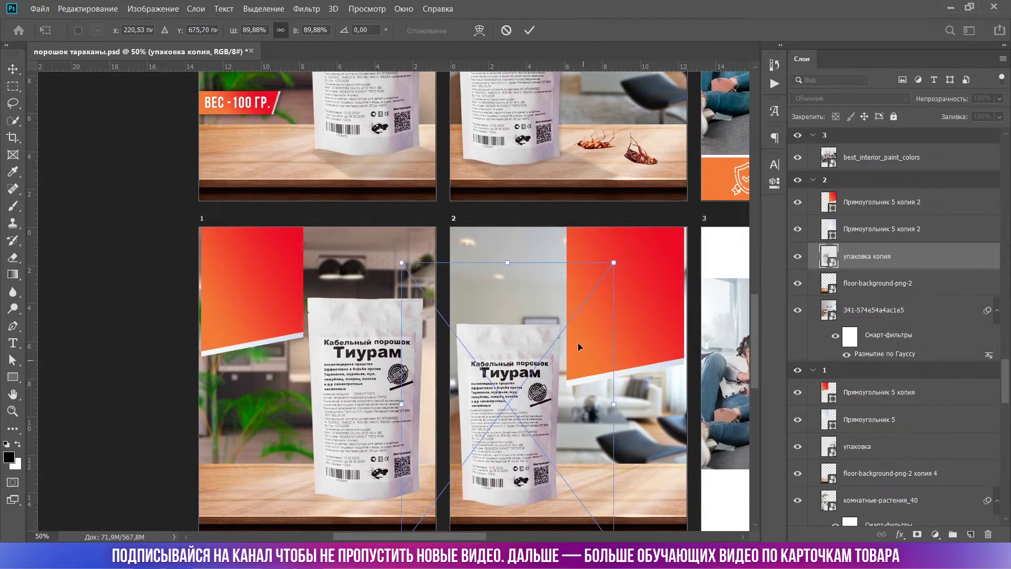
pyautogui.moveTo(614, 262); pyautogui.dragTo(610, 266)
pyautogui.press('Return')
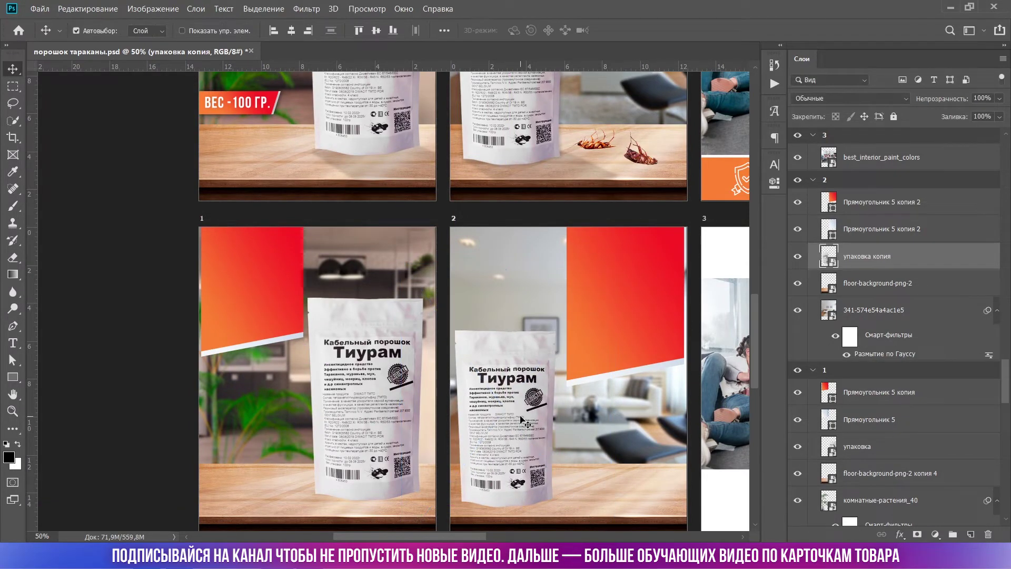
# Compare the family photo on the lower artboard 3 with the finished upper card 3
pyautogui.scroll(5, 521, 421)
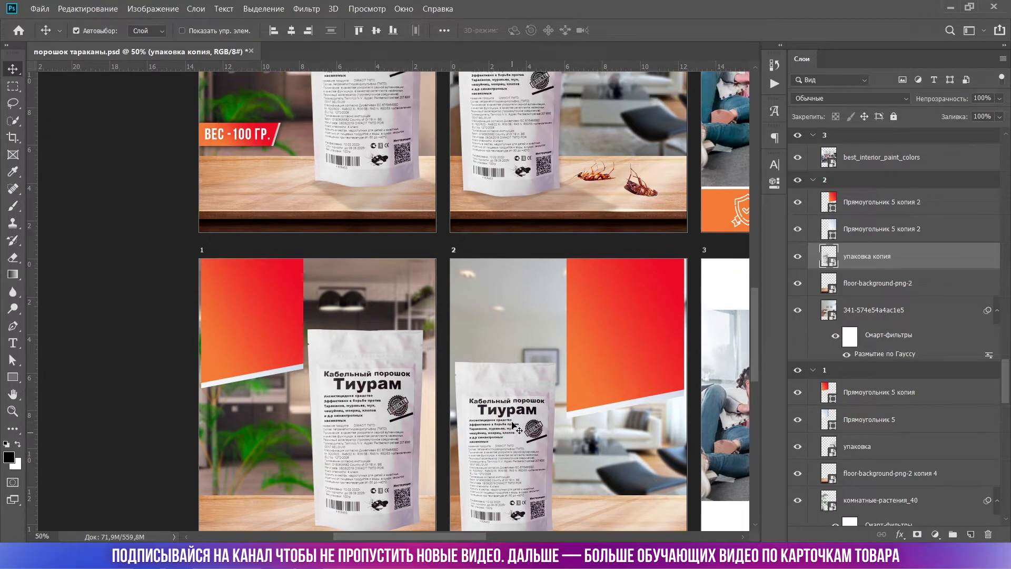
pyautogui.scroll(-3, 501, 398)
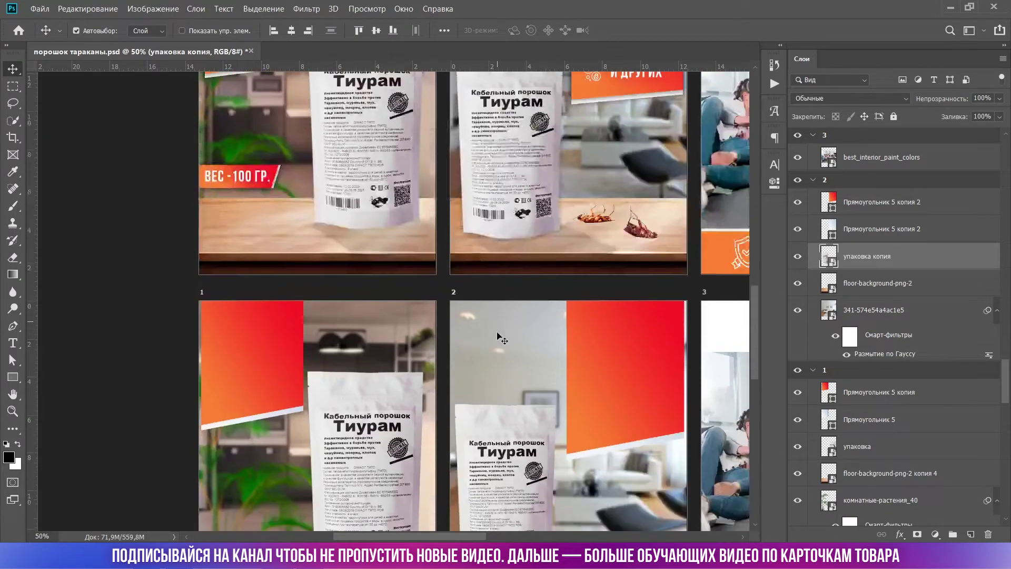
pyautogui.hscroll(3, 473, 342)
pyautogui.click(463, 324)
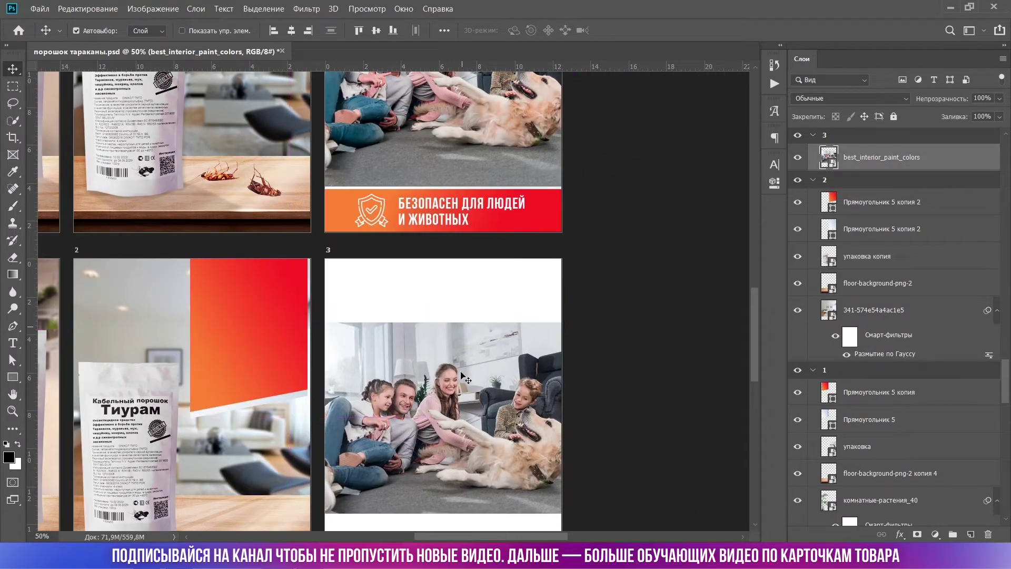
pyautogui.scroll(5, 465, 400)
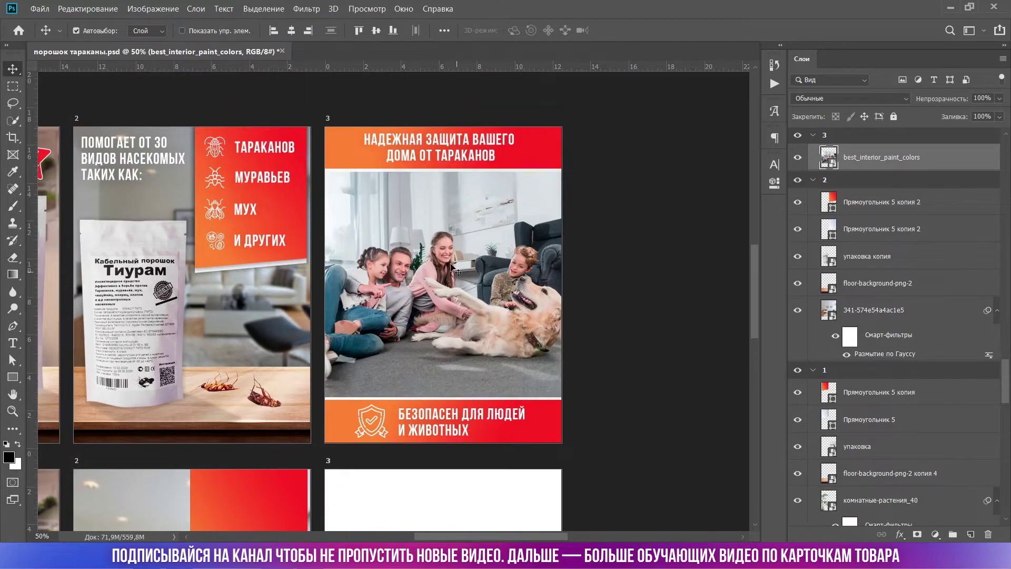
pyautogui.scroll(-4, 469, 406)
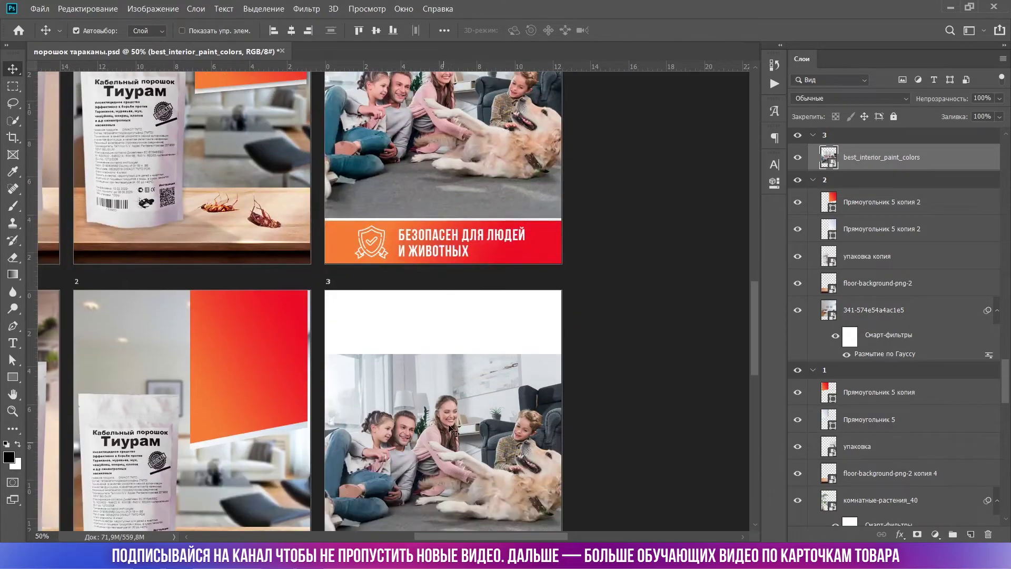
pyautogui.scroll(-1, 480, 387)
pyautogui.scroll(2, 503, 419)
pyautogui.scroll(4, 399, 192)
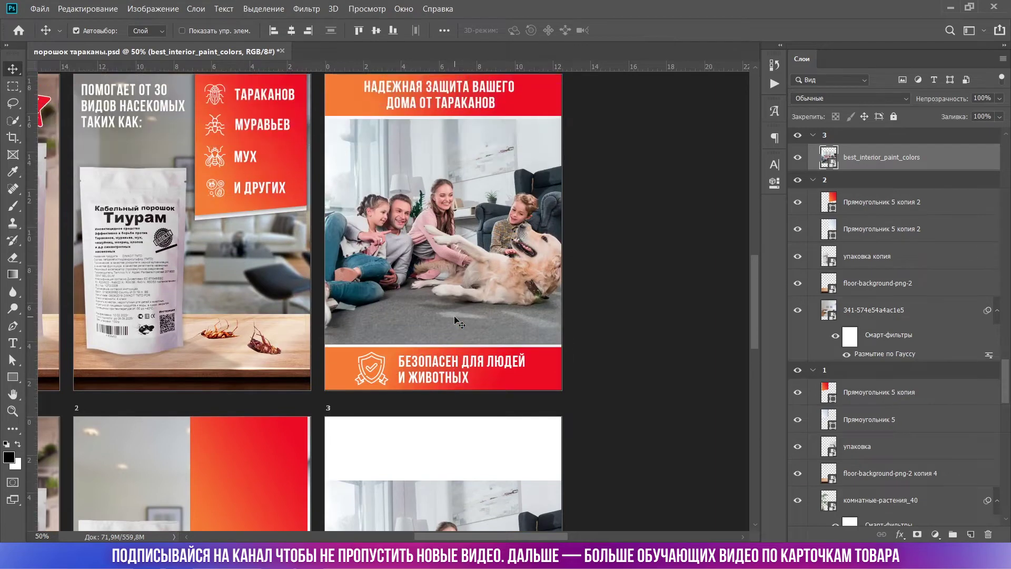
pyautogui.scroll(-3, 450, 260)
pyautogui.scroll(-5, 452, 262)
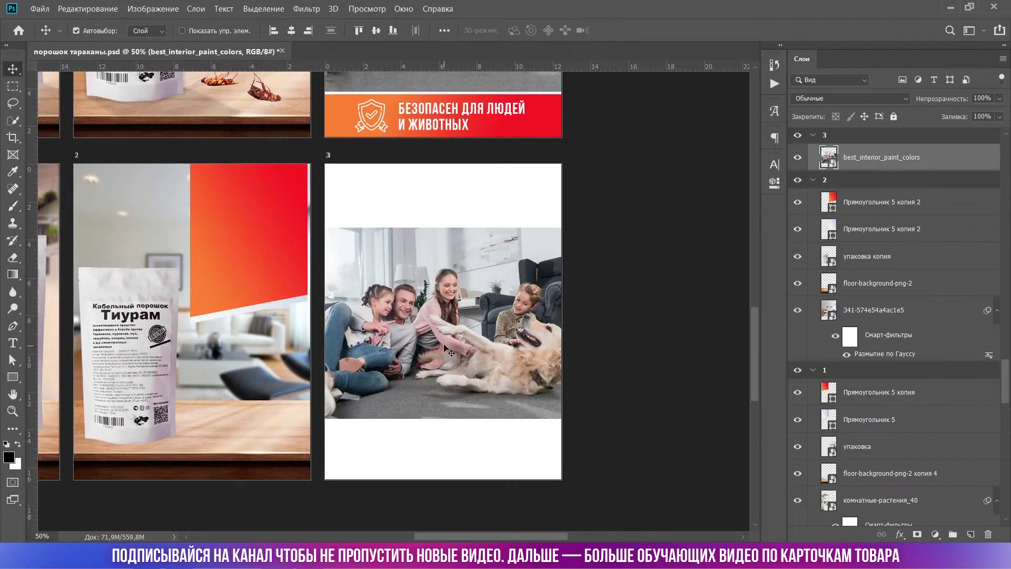
# Rasterize the best_interior_paint_colors photo layer on the lower artboard 3
pyautogui.rightClick(444, 345)
pyautogui.click(469, 286)
pyautogui.rightClick(877, 156)
pyautogui.click(660, 223)
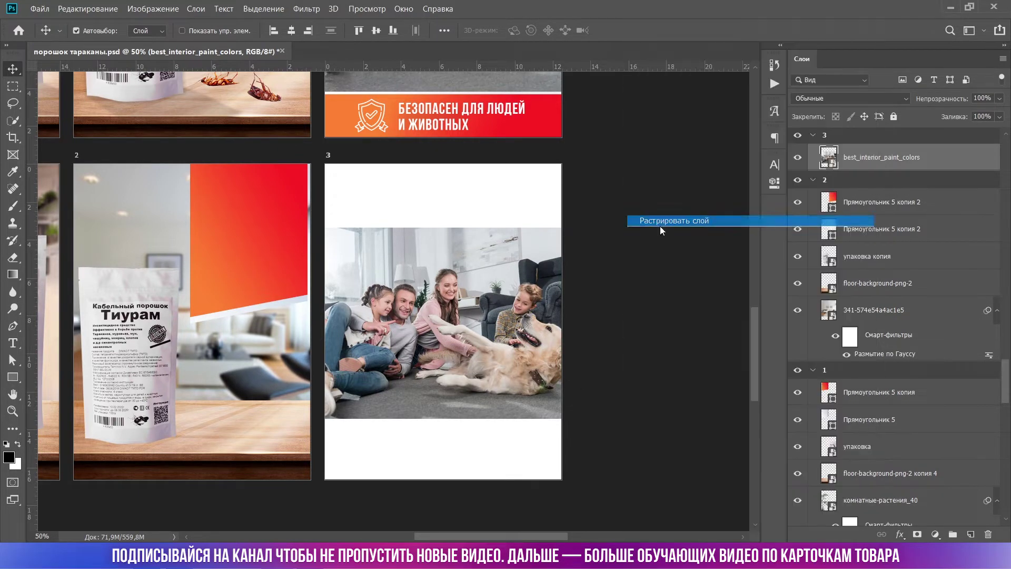
# Select rectangular strips directly above and below the family photo, overlapping its edges slightly, and open Content-Aware Fill for them
pyautogui.press('m')
pyautogui.moveTo(572, 184); pyautogui.dragTo(317, 228)
pyautogui.press('shift')
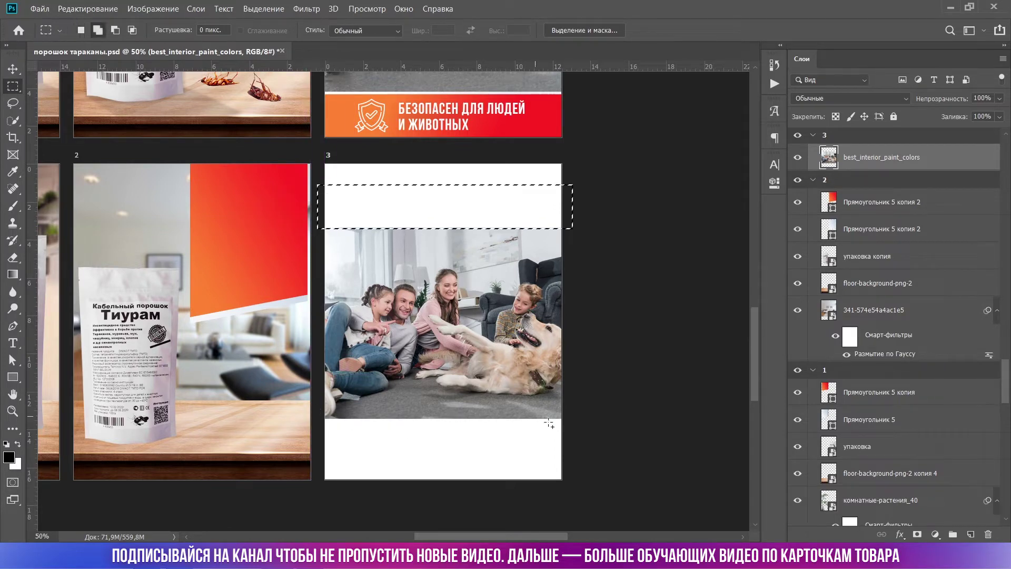
pyautogui.moveTo(567, 414); pyautogui.dragTo(324, 466)
pyautogui.click(69, 11)
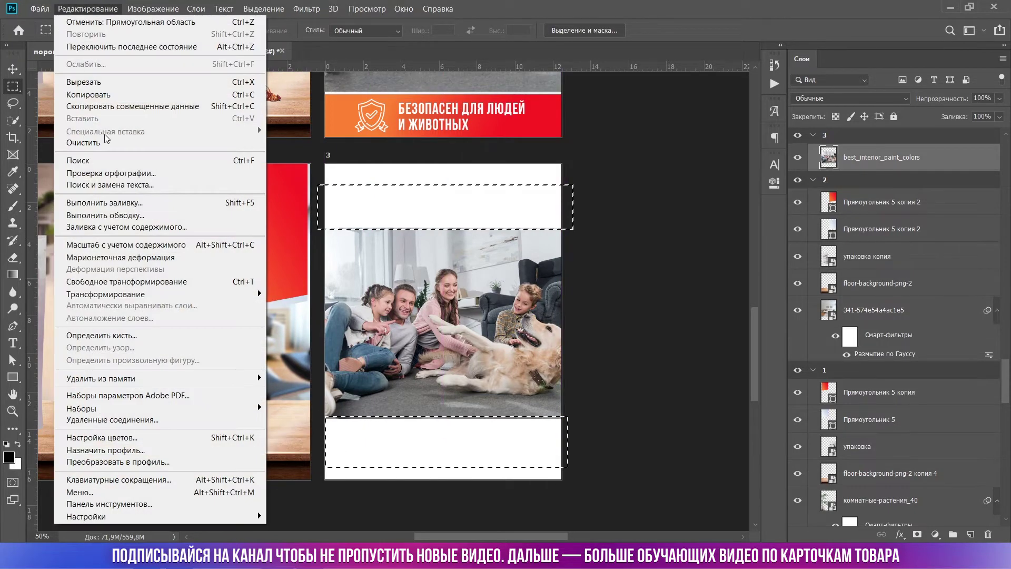
pyautogui.click(118, 226)
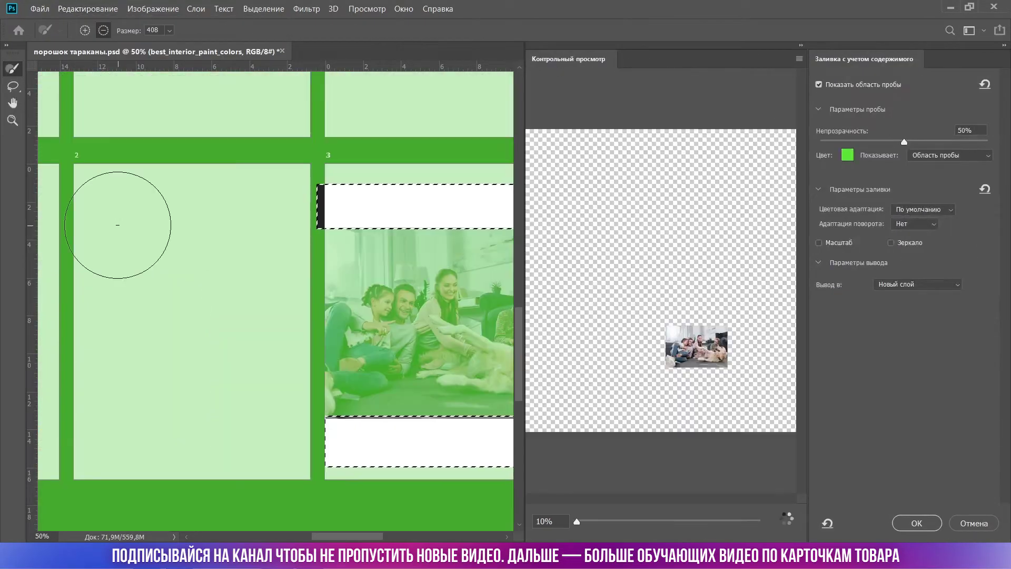
# Check the enlarged fill preview, set the sampling brush size to 62, and exclude the legs and shoes at the photo's left from sampling
pyautogui.scroll(1, 176, 294)
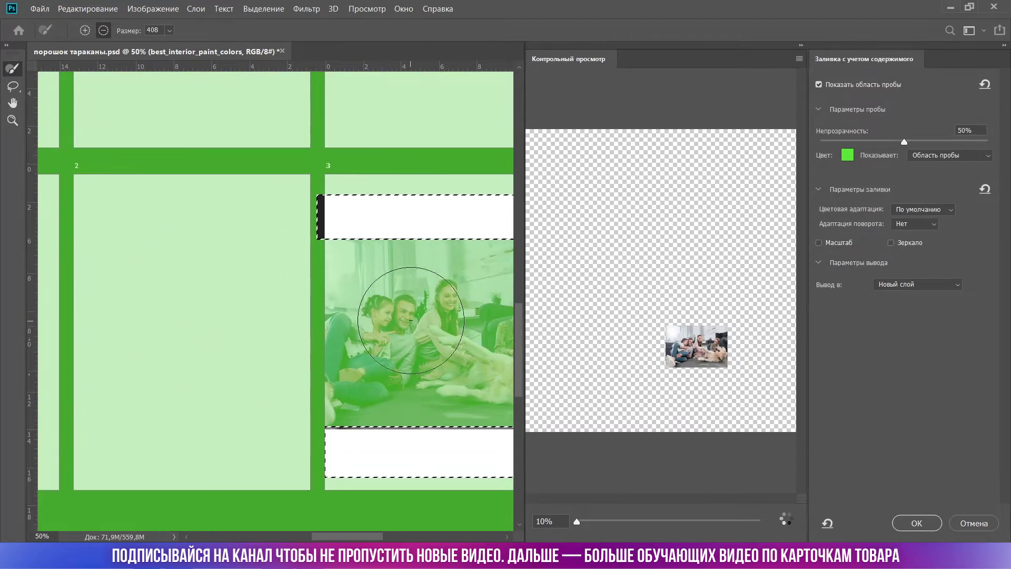
pyautogui.scroll(2, 411, 319)
pyautogui.scroll(5, 623, 461)
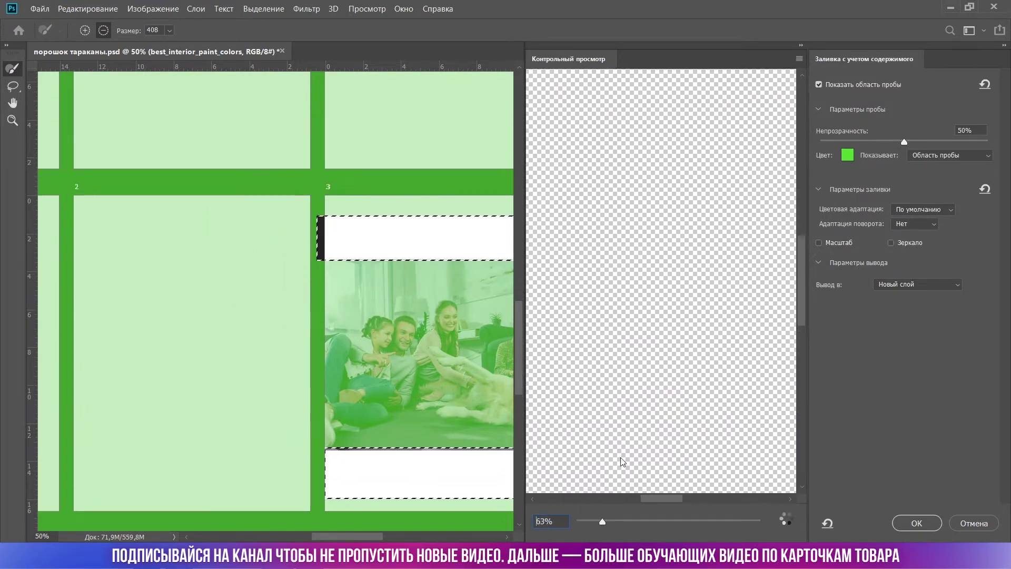
pyautogui.scroll(-5, 679, 242)
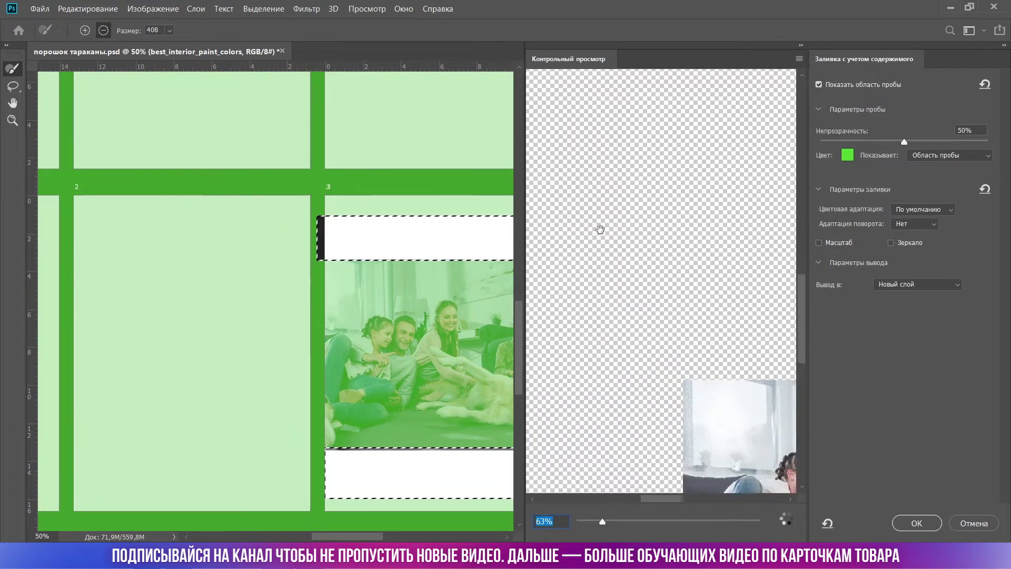
pyautogui.scroll(-2, 626, 352)
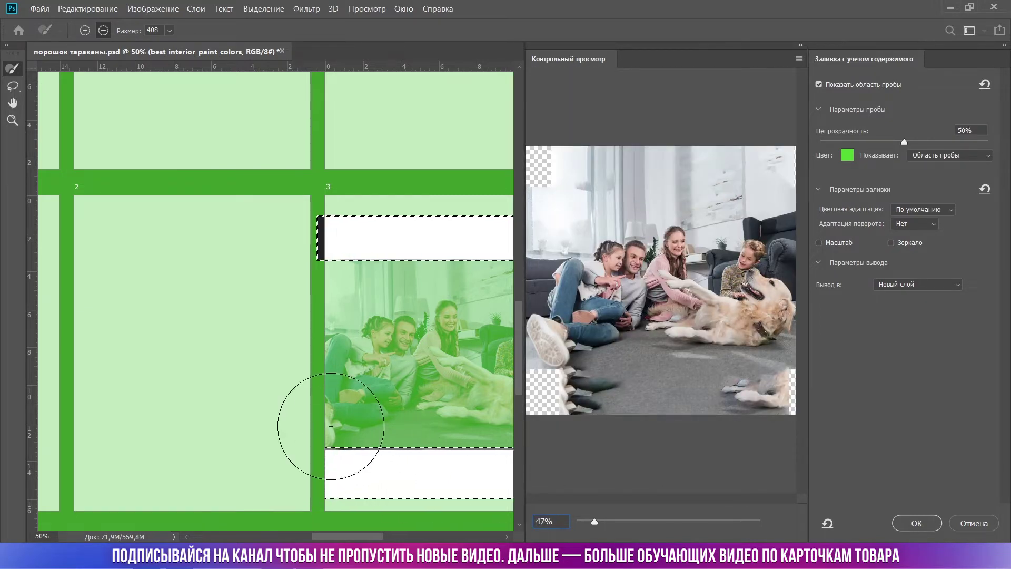
pyautogui.click(169, 30)
pyautogui.moveTo(156, 45); pyautogui.dragTo(127, 45)
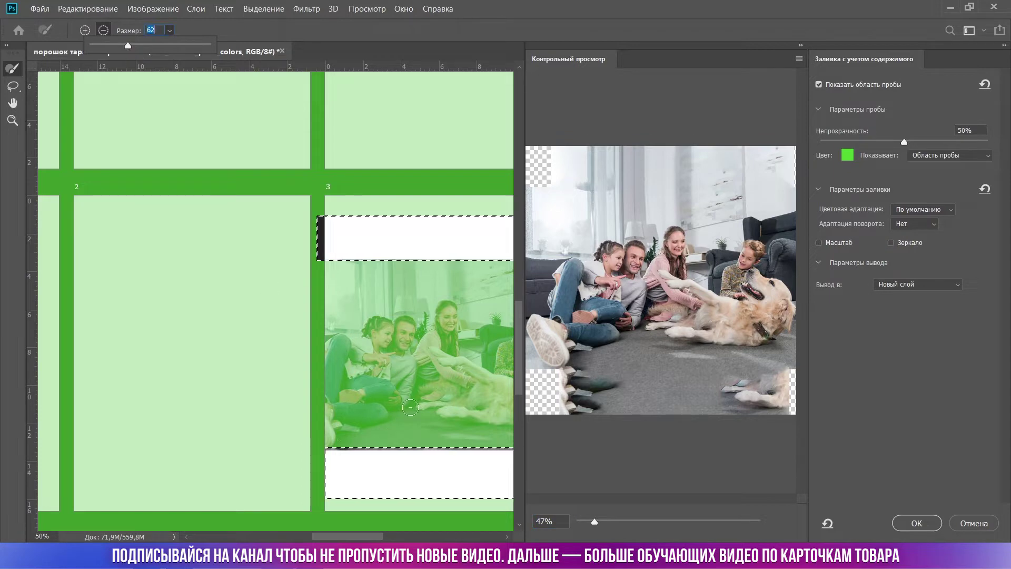
pyautogui.moveTo(326, 429)
pyautogui.mouseDown()
pyautogui.moveTo(337, 436)
pyautogui.moveTo(324, 448)
pyautogui.moveTo(358, 418)
pyautogui.moveTo(389, 408)
pyautogui.moveTo(371, 424)
pyautogui.moveTo(398, 406)
pyautogui.moveTo(366, 389)
pyautogui.moveTo(311, 413)
pyautogui.moveTo(316, 380)
pyautogui.moveTo(359, 375)
pyautogui.moveTo(331, 406)
pyautogui.moveTo(354, 398)
pyautogui.mouseUp()
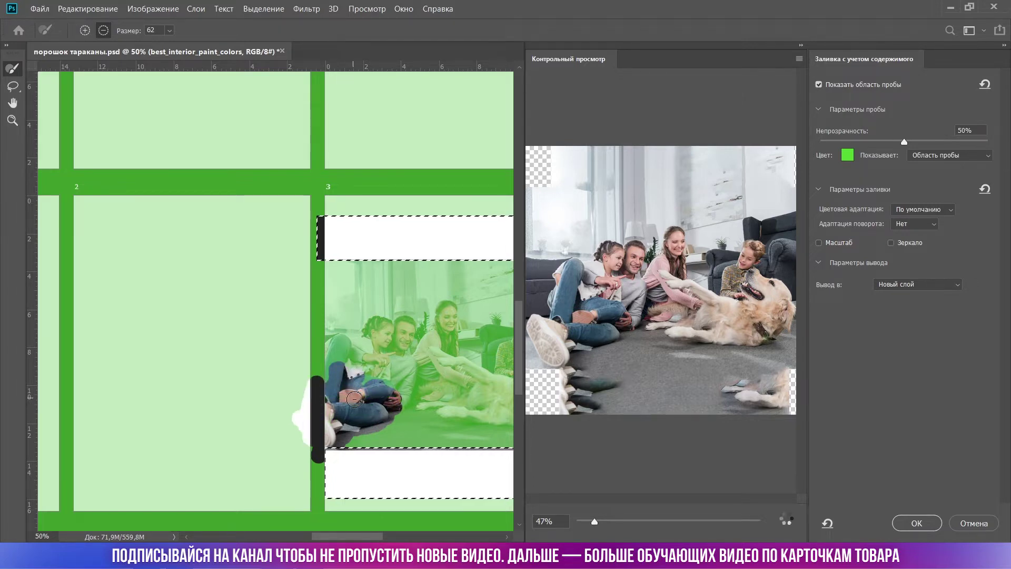
# Exclude the dog's lower body from the sampling area, apply the content-aware fill to a new layer, and deselect
pyautogui.moveTo(382, 536); pyautogui.dragTo(415, 540)
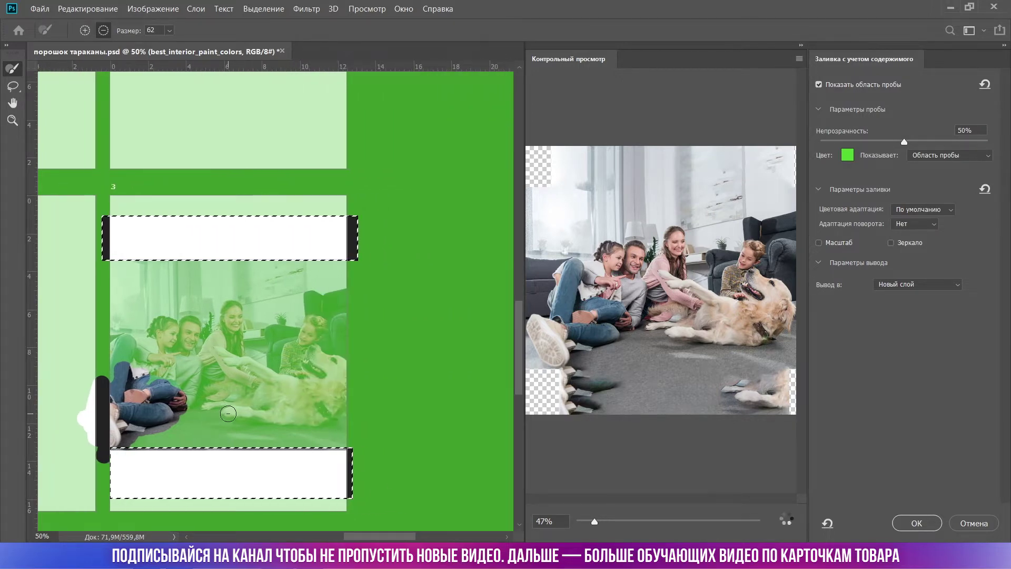
pyautogui.moveTo(228, 413)
pyautogui.mouseDown()
pyautogui.moveTo(312, 420)
pyautogui.moveTo(345, 407)
pyautogui.moveTo(350, 390)
pyautogui.mouseUp()
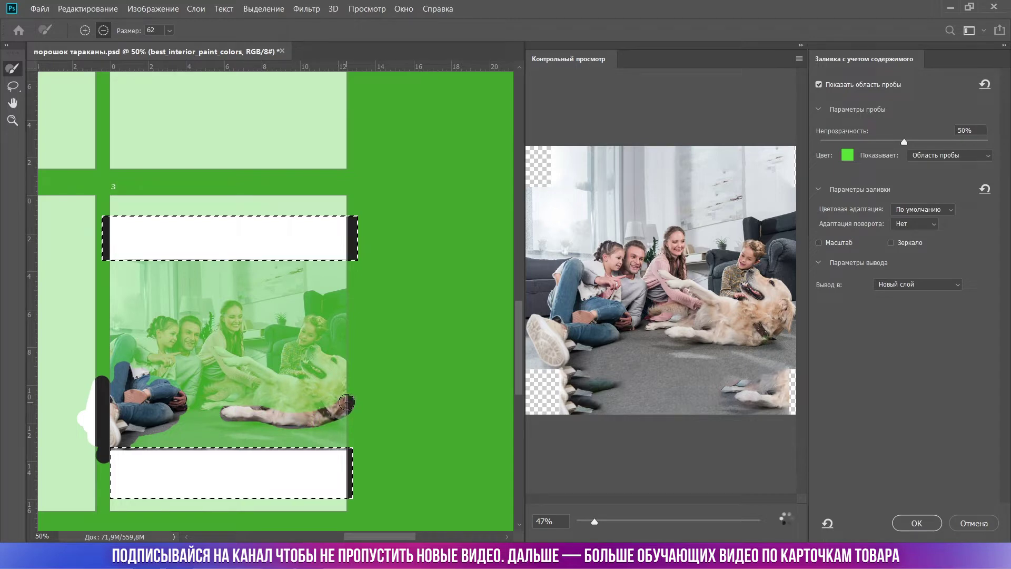
pyautogui.click(917, 523)
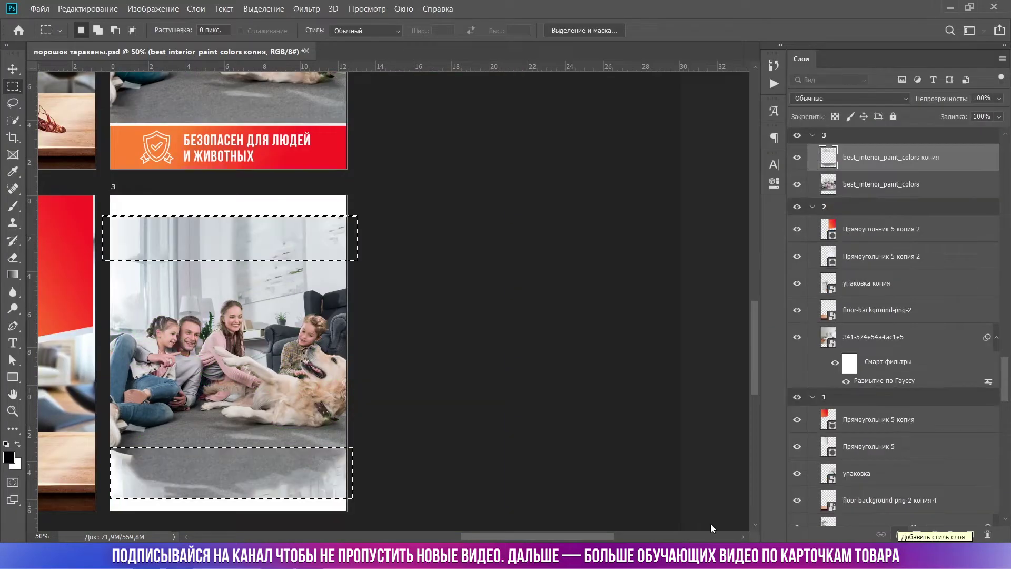
pyautogui.hotkey('ctrl', 'd')
# Examine the filled areas around the family photo on the lower artboard 3, enlarging the view to 100%
pyautogui.scroll(1, 435, 469)
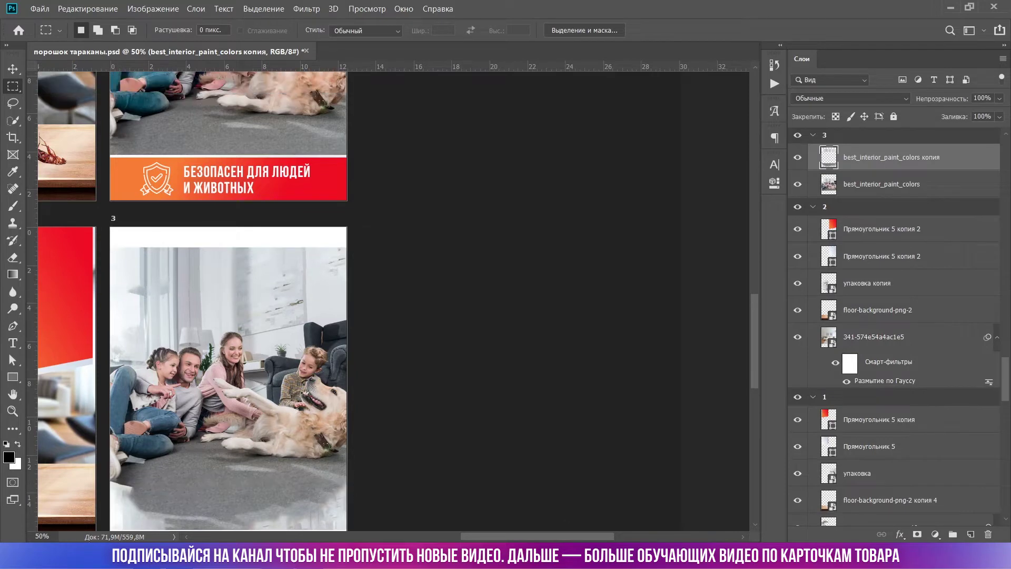
pyautogui.scroll(-1, 435, 469)
pyautogui.hscroll(-5, 561, 526)
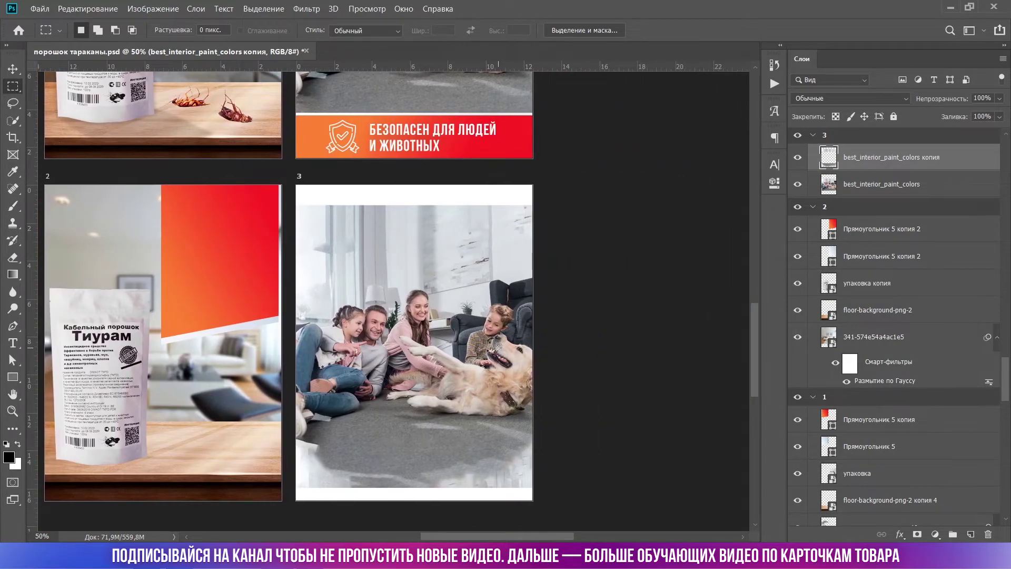
pyautogui.hotkey('ctrl', '+')
pyautogui.hotkey('ctrl', '+')
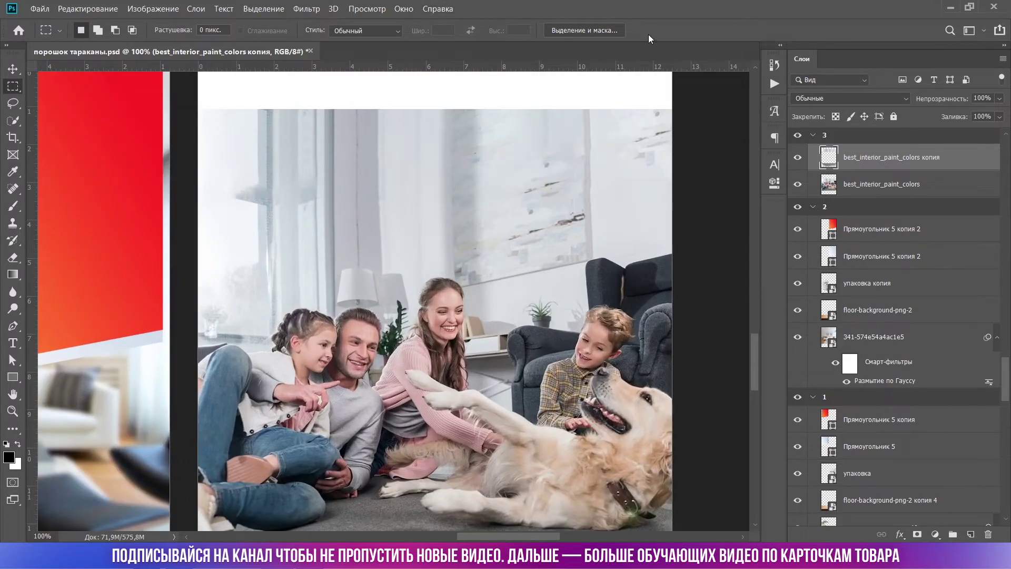
# Compare the family photo with its fill layer hidden and shown, and merge the fill layer with the photo layer on artboard 3
pyautogui.scroll(1, 647, 205)
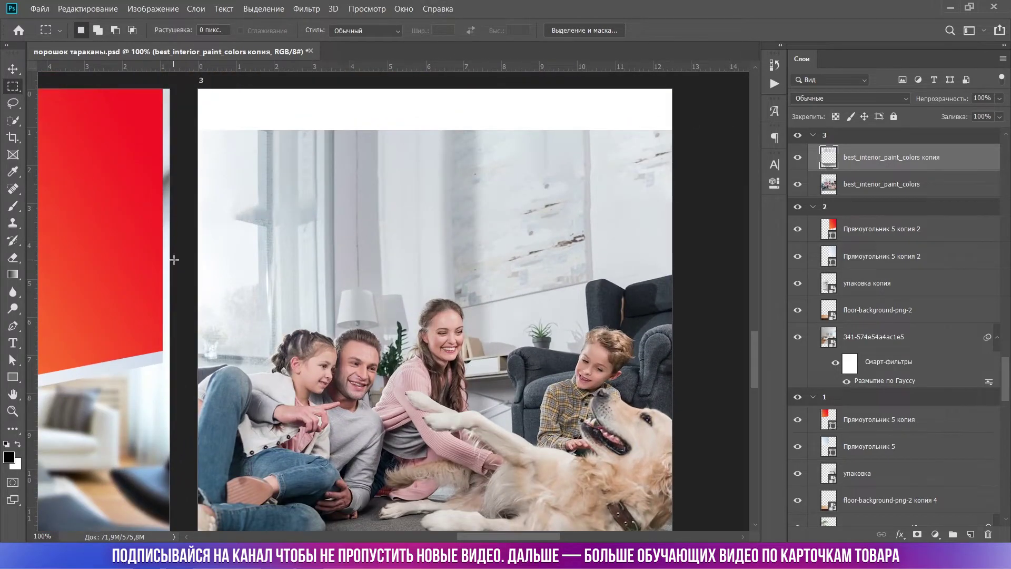
pyautogui.keyDown('shift'); pyautogui.click(894, 193); pyautogui.keyUp('shift')
pyautogui.click(859, 184)
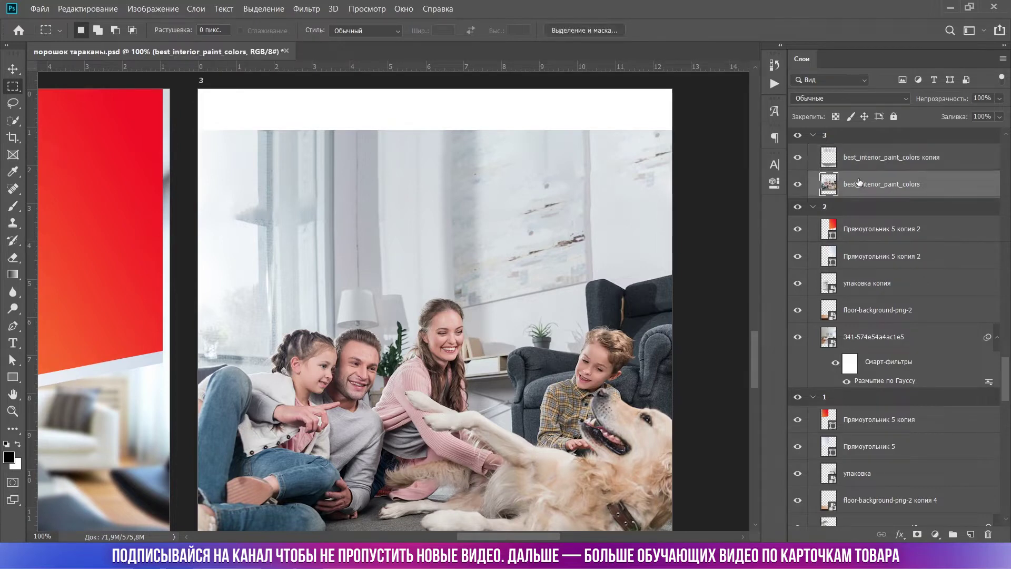
pyautogui.click(848, 162)
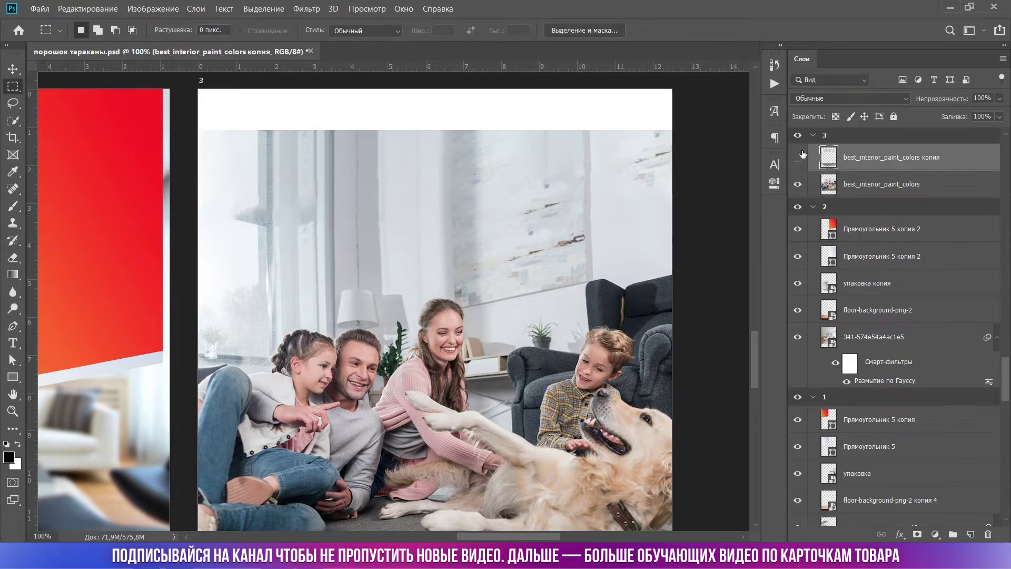
pyautogui.click(798, 157)
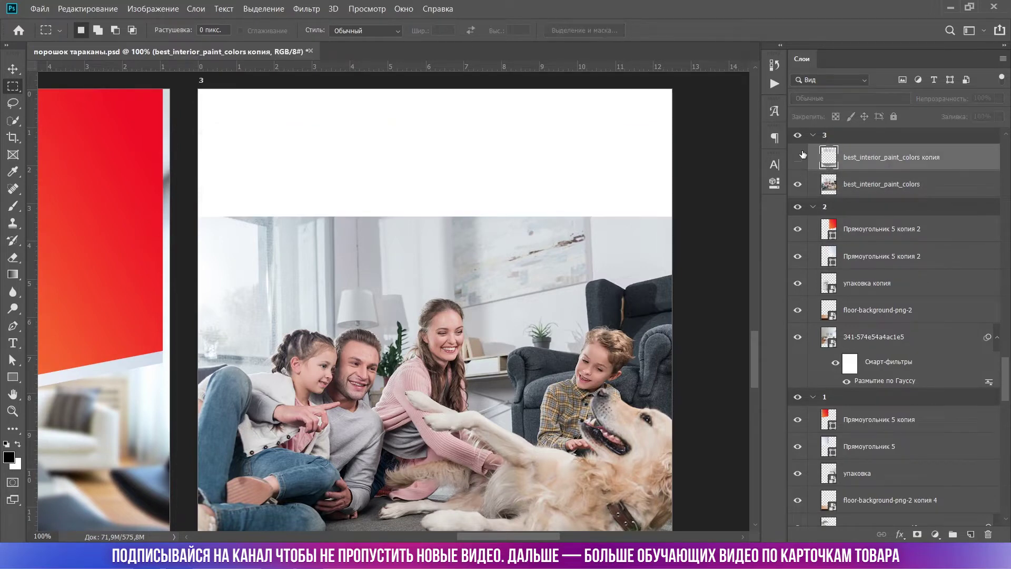
pyautogui.keyDown('shift'); pyautogui.click(866, 194); pyautogui.keyUp('shift')
pyautogui.hotkey('ctrl', 'e')
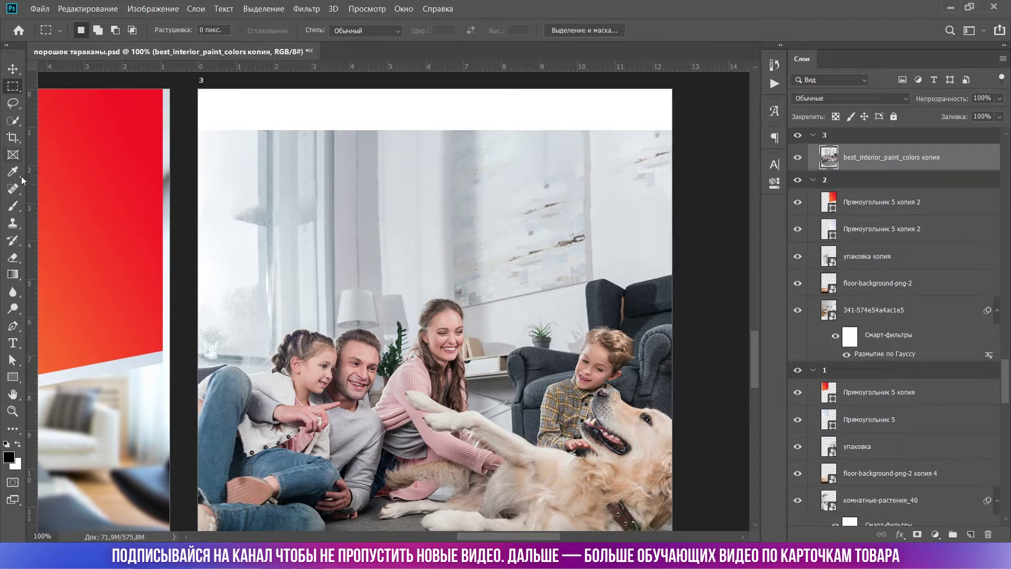
# Clone clean window texture over the dark smudge on the curtain above the girl, using the Clone Stamp at brush size 21
pyautogui.click(13, 223)
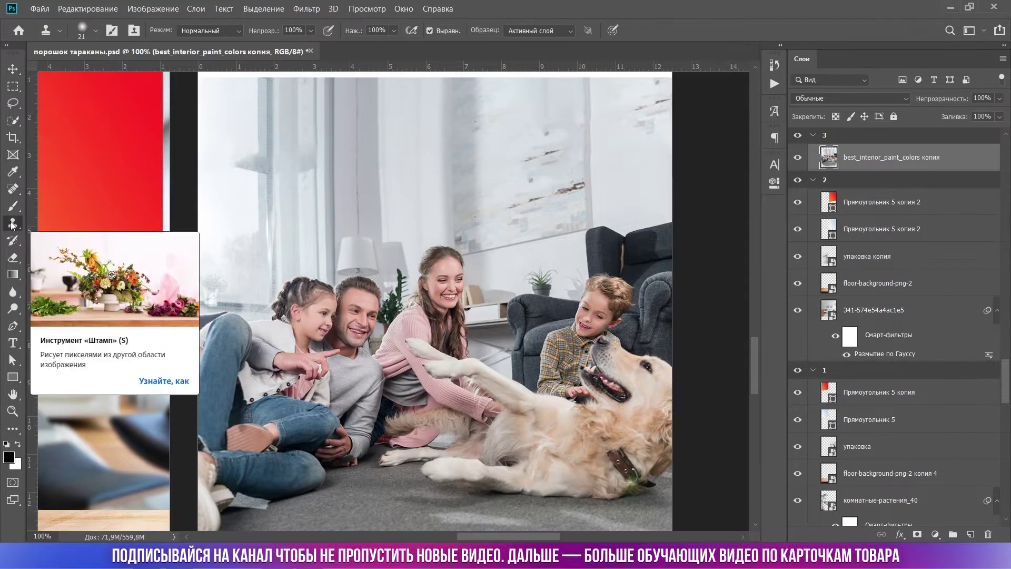
pyautogui.scroll(2, 240, 161)
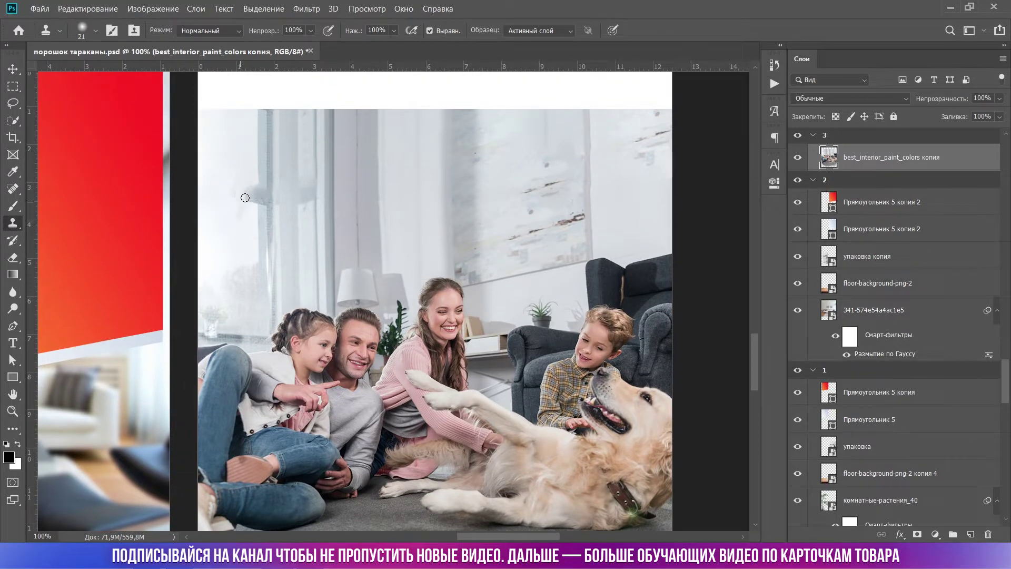
pyautogui.moveTo(247, 201); pyautogui.dragTo(250, 184)
pyautogui.moveTo(256, 191); pyautogui.dragTo(255, 203)
pyautogui.scroll(2, 244, 222)
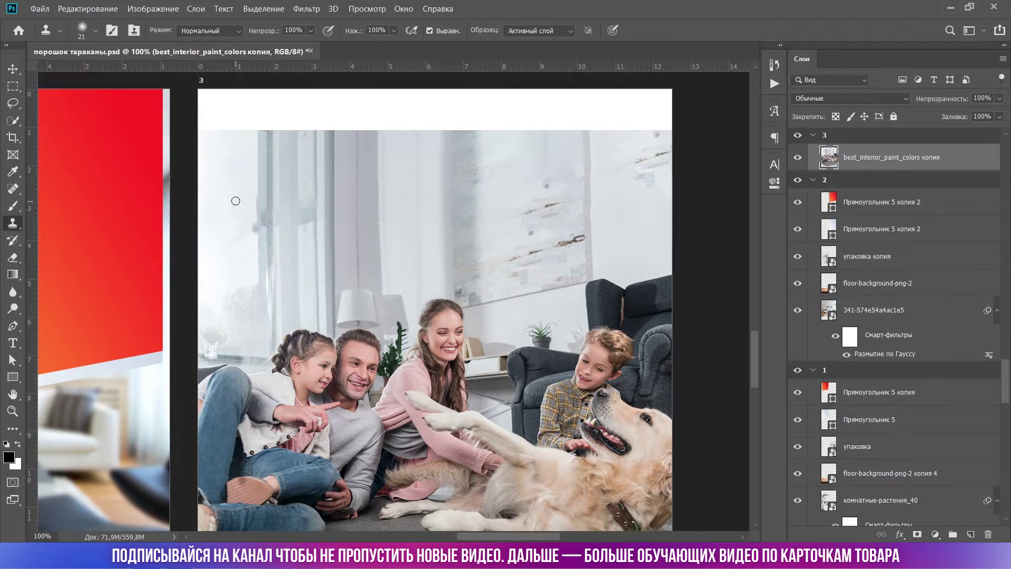
pyautogui.hotkey('ctrl', '+')
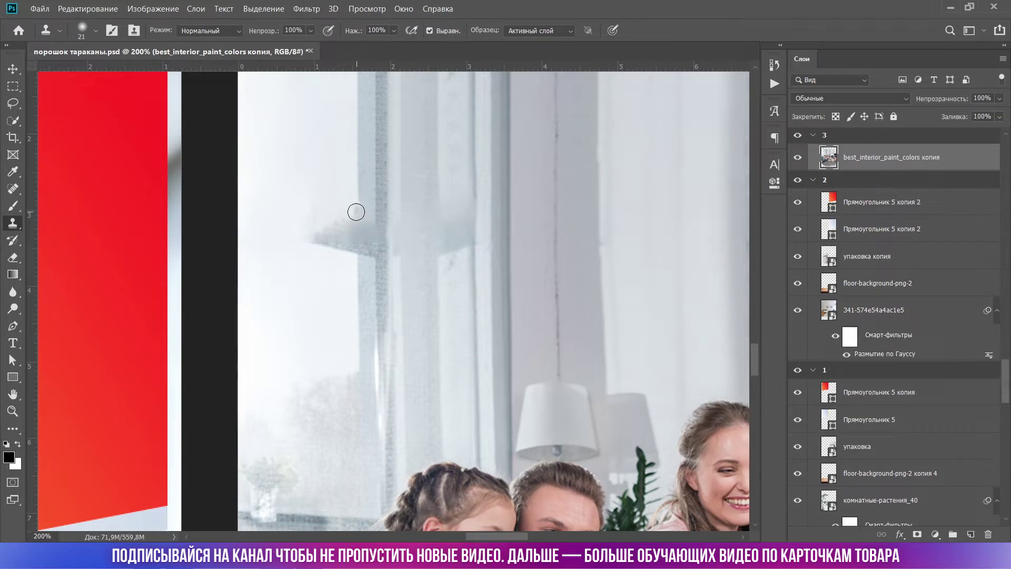
pyautogui.moveTo(357, 211)
pyautogui.mouseDown()
pyautogui.moveTo(358, 253)
pyautogui.moveTo(359, 199)
pyautogui.mouseUp()
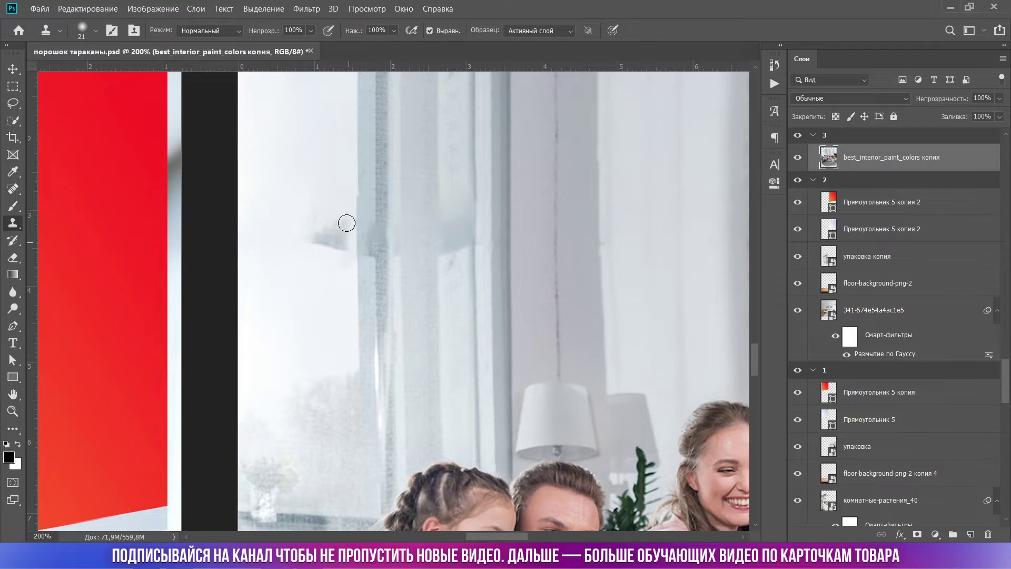
pyautogui.moveTo(316, 237); pyautogui.dragTo(340, 206)
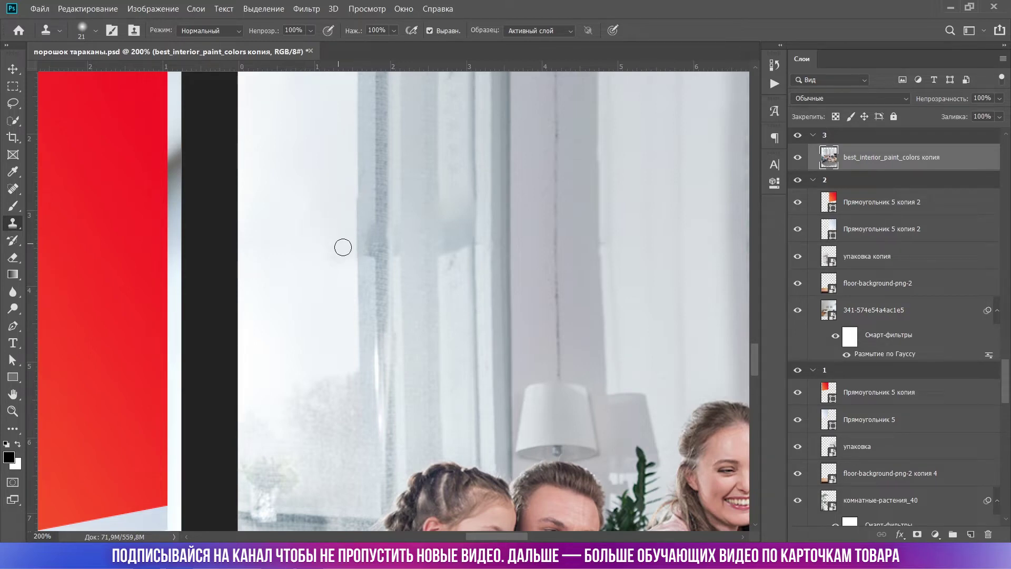
# Clone carpet texture over the pale patches at the floor's lower left, using the Clone Stamp at brush size 60
pyautogui.scroll(-10, 422, 420)
pyautogui.scroll(-2, 425, 421)
pyautogui.scroll(-2, 423, 420)
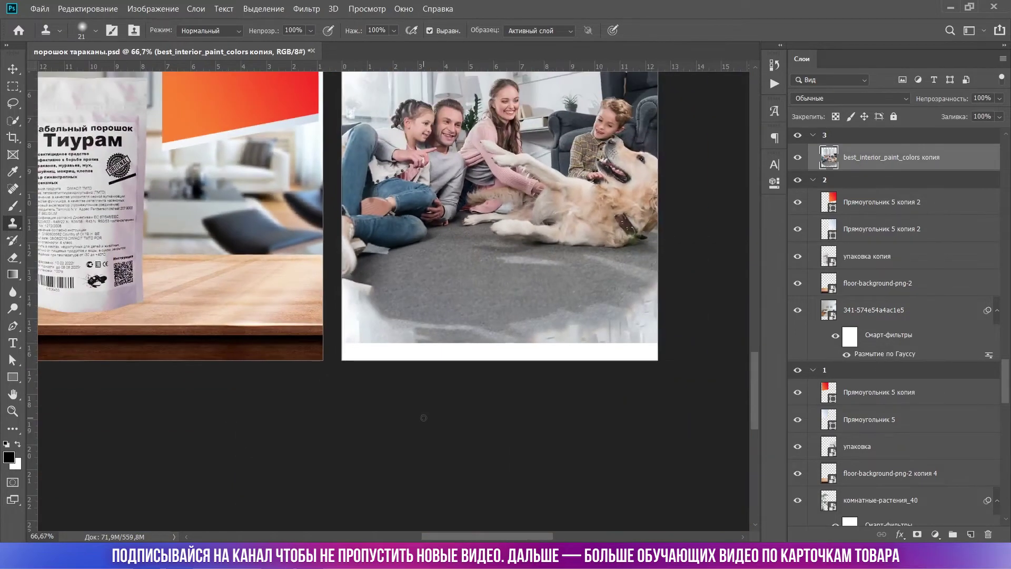
pyautogui.click(13, 205)
pyautogui.click(12, 222)
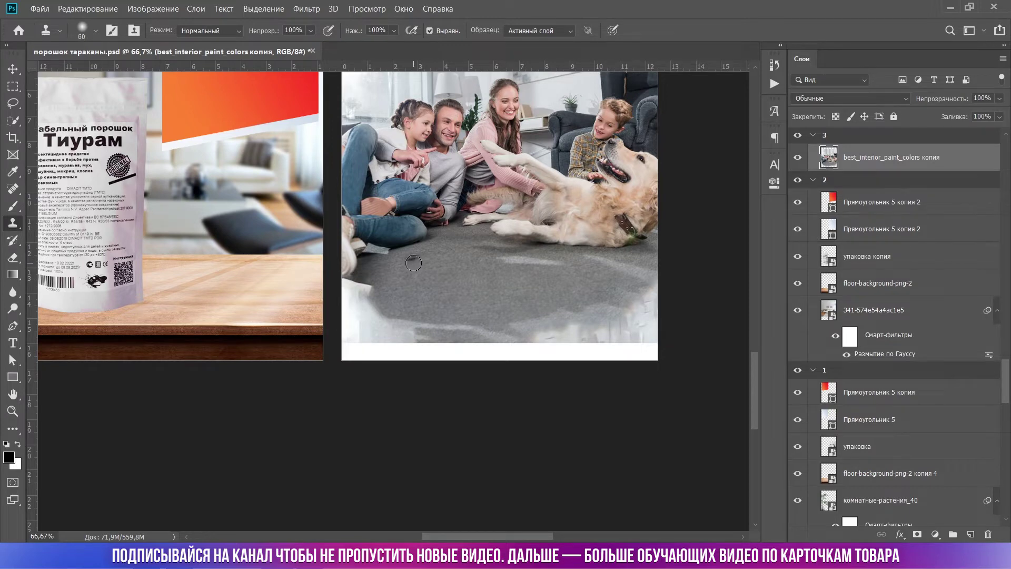
pyautogui.moveTo(413, 263)
pyautogui.mouseDown()
pyautogui.moveTo(415, 274)
pyautogui.moveTo(405, 247)
pyautogui.moveTo(465, 270)
pyautogui.moveTo(471, 286)
pyautogui.moveTo(435, 322)
pyautogui.moveTo(422, 316)
pyautogui.moveTo(402, 330)
pyautogui.moveTo(353, 316)
pyautogui.moveTo(374, 308)
pyautogui.moveTo(354, 305)
pyautogui.mouseUp()
# Enlarge the Clone Stamp brush to 200 and clone carpet texture across the smeared fill along the floor's lower edge
pyautogui.press(']')
pyautogui.press(']')
pyautogui.press(']')
pyautogui.press(']')
pyautogui.press(']')
pyautogui.press('alt')
pyautogui.keyDown('alt'); pyautogui.click(470, 286); pyautogui.keyUp('alt')
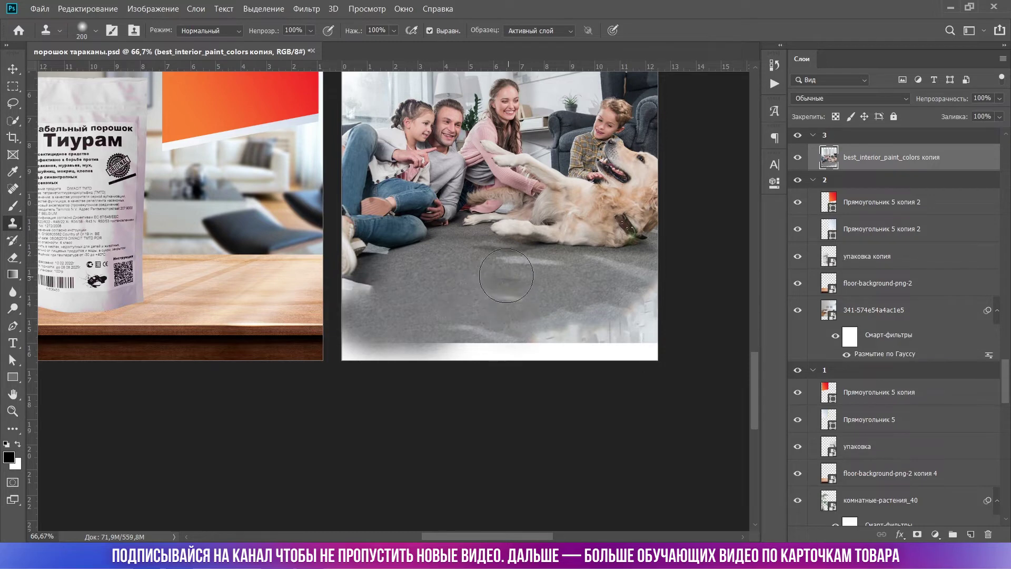
pyautogui.keyDown('alt'); pyautogui.click(501, 271); pyautogui.keyUp('alt')
pyautogui.moveTo(542, 301)
pyautogui.mouseDown()
pyautogui.moveTo(559, 311)
pyautogui.moveTo(560, 325)
pyautogui.mouseUp()
# Clone carpet texture over the faded lower-left corner of the family photo's floor
pyautogui.hotkey('ctrl', '+')
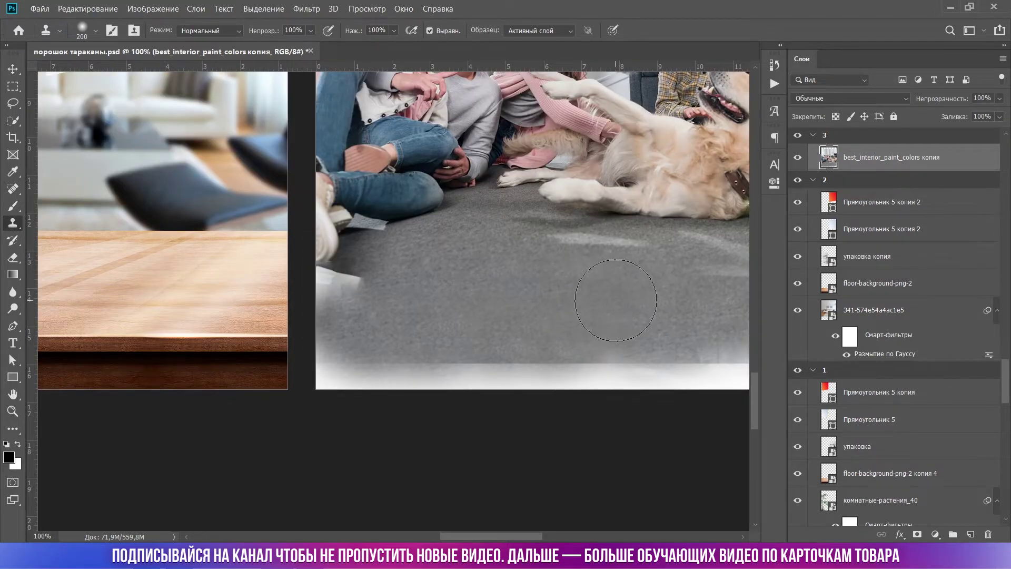
pyautogui.scroll(-3, 428, 329)
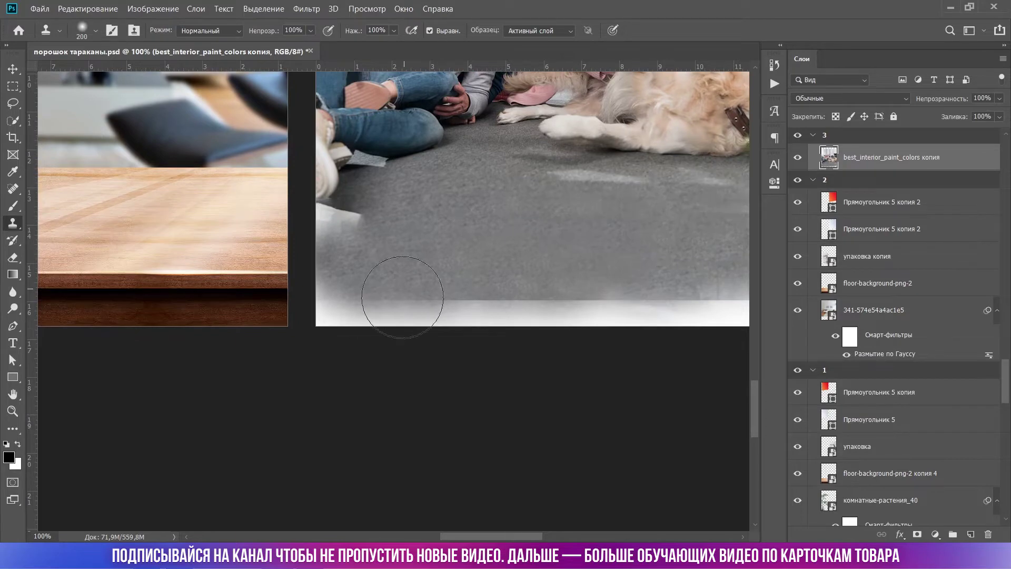
pyautogui.moveTo(395, 298)
pyautogui.mouseDown()
pyautogui.moveTo(384, 231)
pyautogui.moveTo(416, 228)
pyautogui.moveTo(379, 242)
pyautogui.moveTo(372, 225)
pyautogui.moveTo(326, 237)
pyautogui.moveTo(313, 226)
pyautogui.moveTo(337, 248)
pyautogui.moveTo(321, 261)
pyautogui.mouseUp()
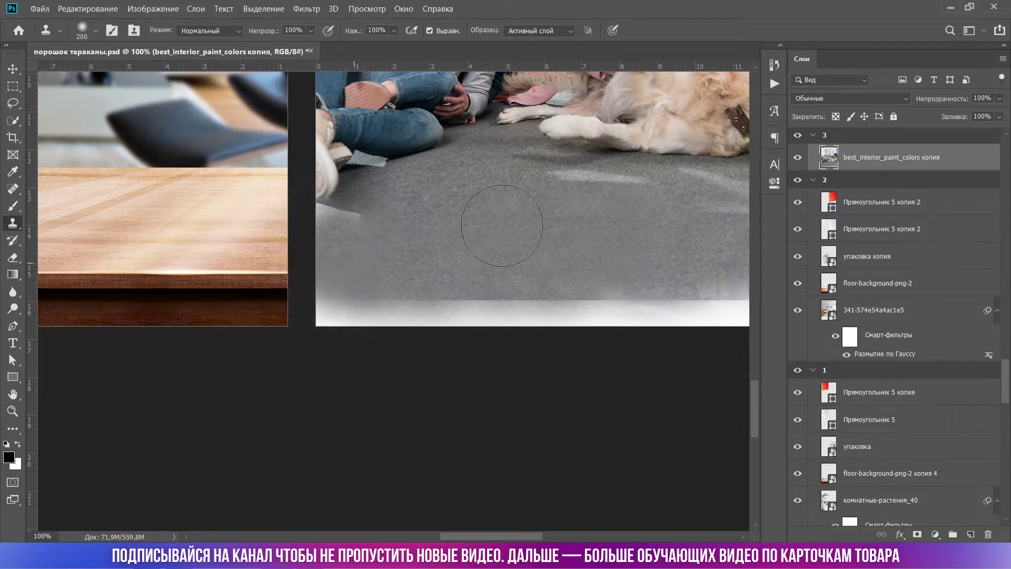
# Reduce the Clone Stamp brush to 45 and clone carpet texture over the white patch below the shoe at the photo's left edge
pyautogui.press('[')
pyautogui.press('[')
pyautogui.press('[')
pyautogui.press('[')
pyautogui.press('[')
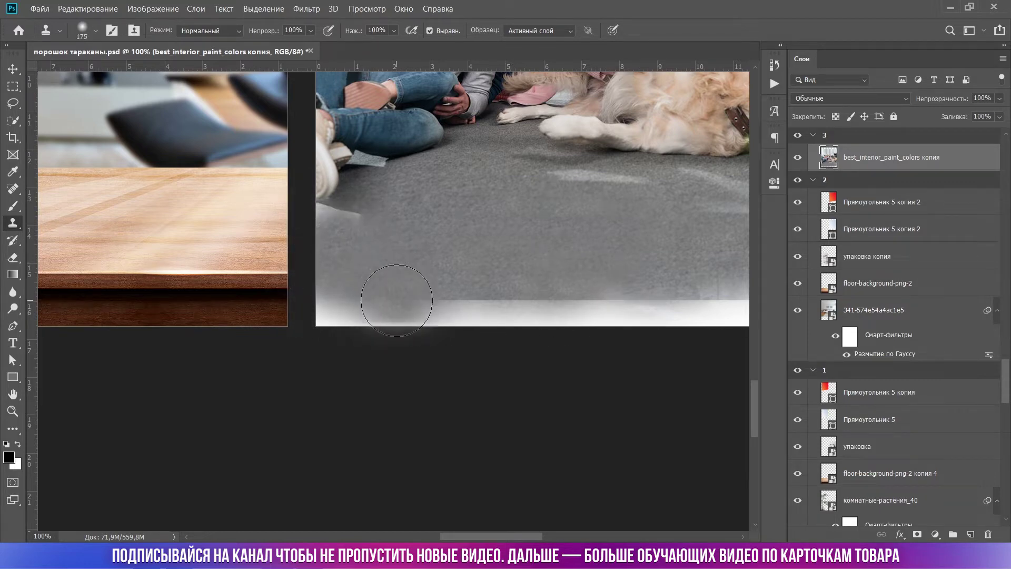
pyautogui.press('Delete')
pyautogui.hotkey('ctrl', 'z')
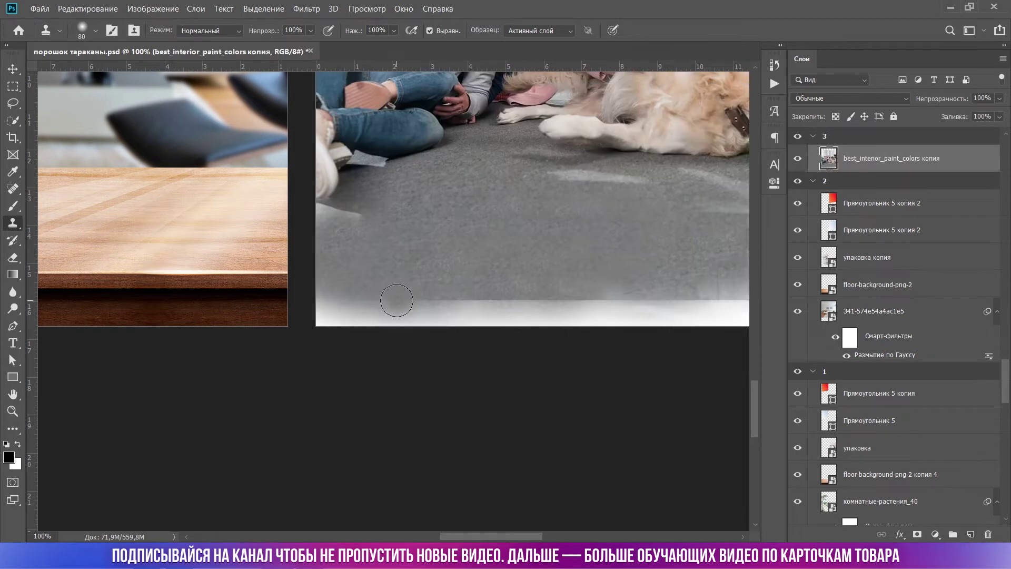
pyautogui.press('[')
pyautogui.press('[')
pyautogui.press('[')
pyautogui.press('[')
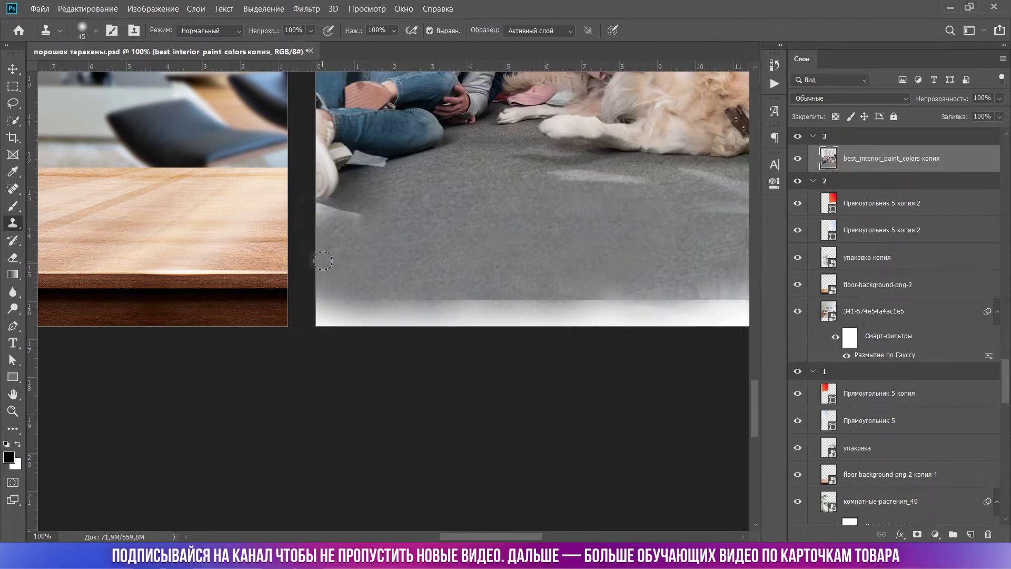
pyautogui.hotkey('ctrl', '+')
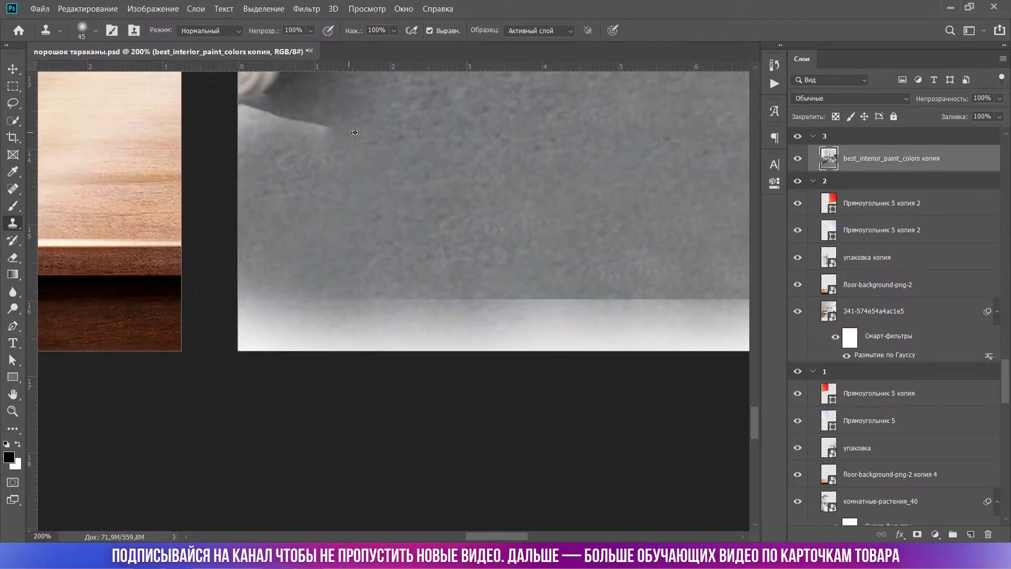
pyautogui.moveTo(317, 136)
pyautogui.mouseDown()
pyautogui.moveTo(255, 125)
pyautogui.moveTo(267, 151)
pyautogui.moveTo(237, 146)
pyautogui.moveTo(243, 134)
pyautogui.moveTo(246, 154)
pyautogui.moveTo(244, 124)
pyautogui.moveTo(255, 125)
pyautogui.moveTo(243, 123)
pyautogui.moveTo(266, 110)
pyautogui.mouseUp()
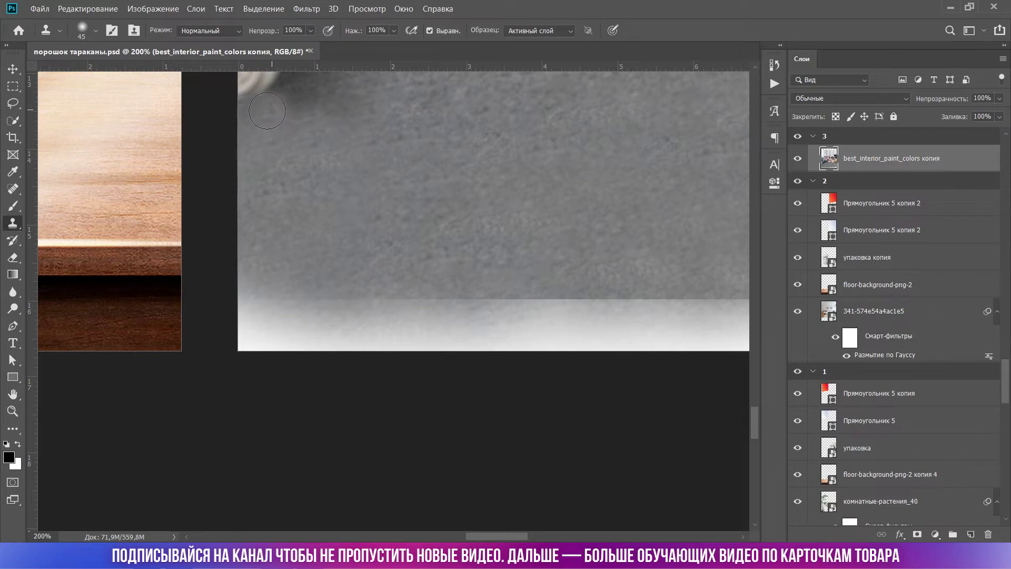
# Enlarge the Clone Stamp brush to 175 and clone clean wall texture over the marks in the family photo's upper-right corner
pyautogui.scroll(-3, 294, 137)
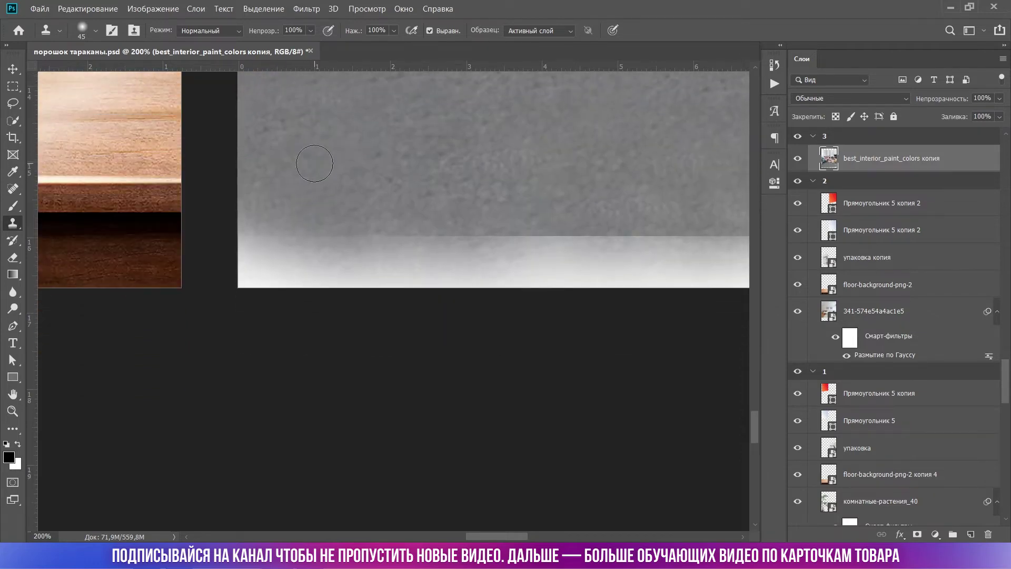
pyautogui.hotkey('ctrl', '-')
pyautogui.hotkey('ctrl', '-')
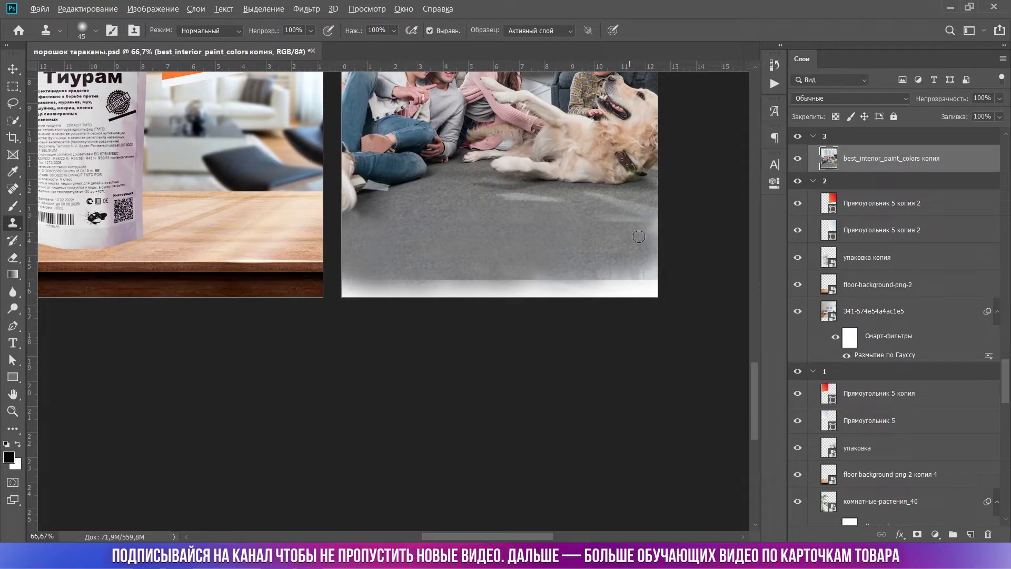
pyautogui.scroll(10, 647, 229)
pyautogui.press(']')
pyautogui.press(']')
pyautogui.press(']')
pyautogui.press(']')
pyautogui.press(']')
pyautogui.press(']')
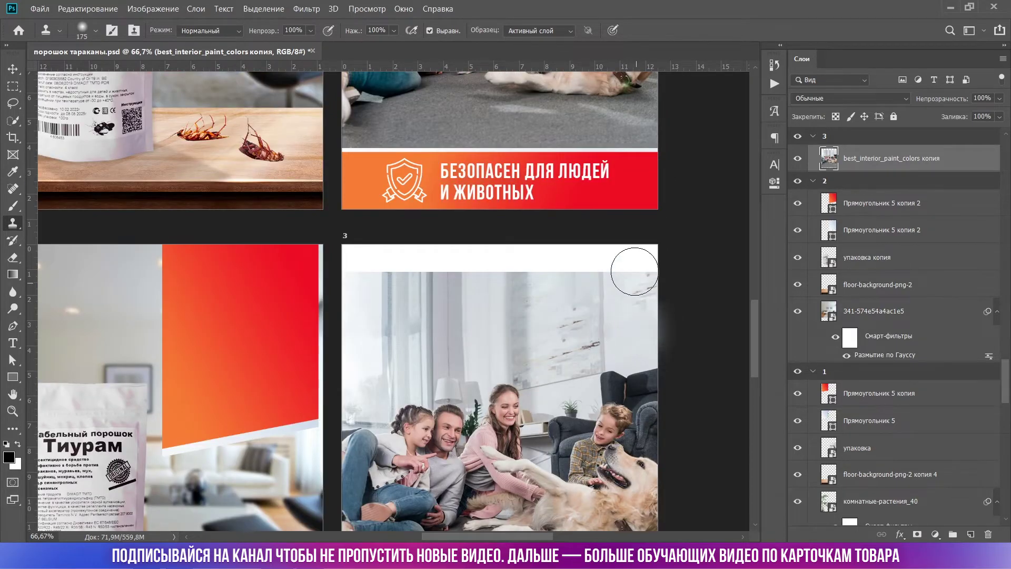
pyautogui.moveTo(628, 276); pyautogui.dragTo(653, 295)
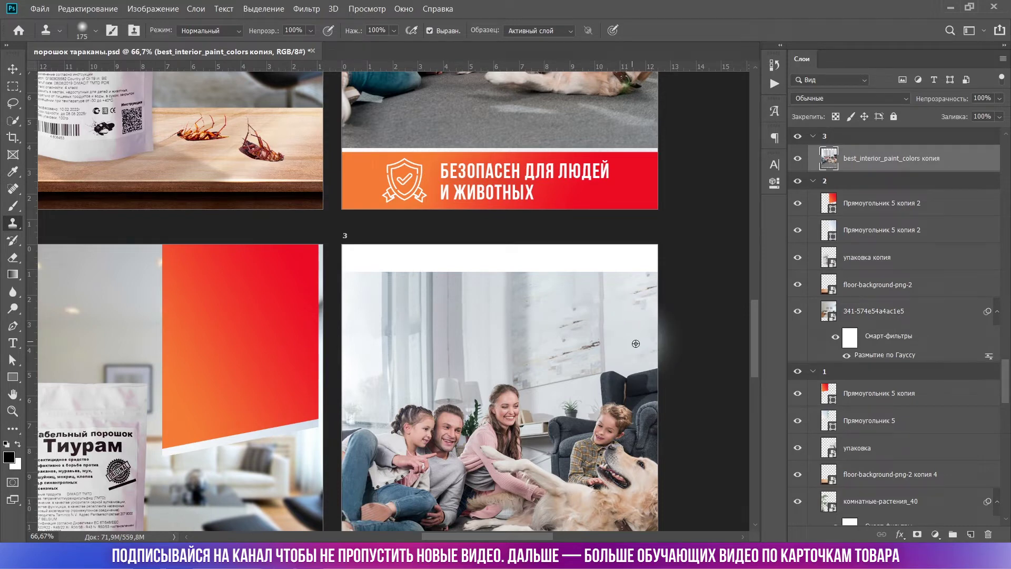
pyautogui.keyDown('alt'); pyautogui.click(648, 332); pyautogui.keyUp('alt')
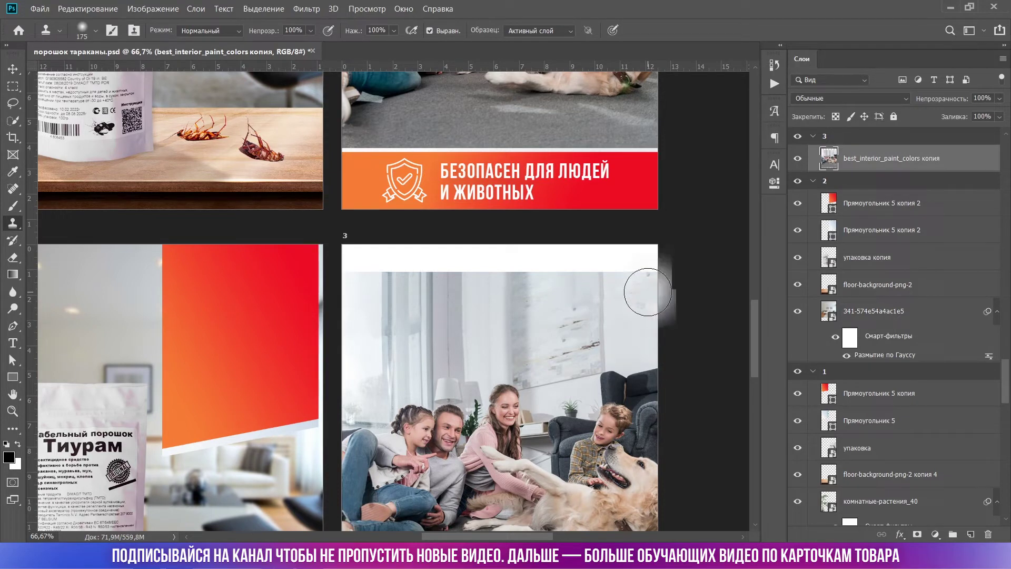
pyautogui.click(641, 290)
pyautogui.moveTo(641, 290); pyautogui.dragTo(640, 289)
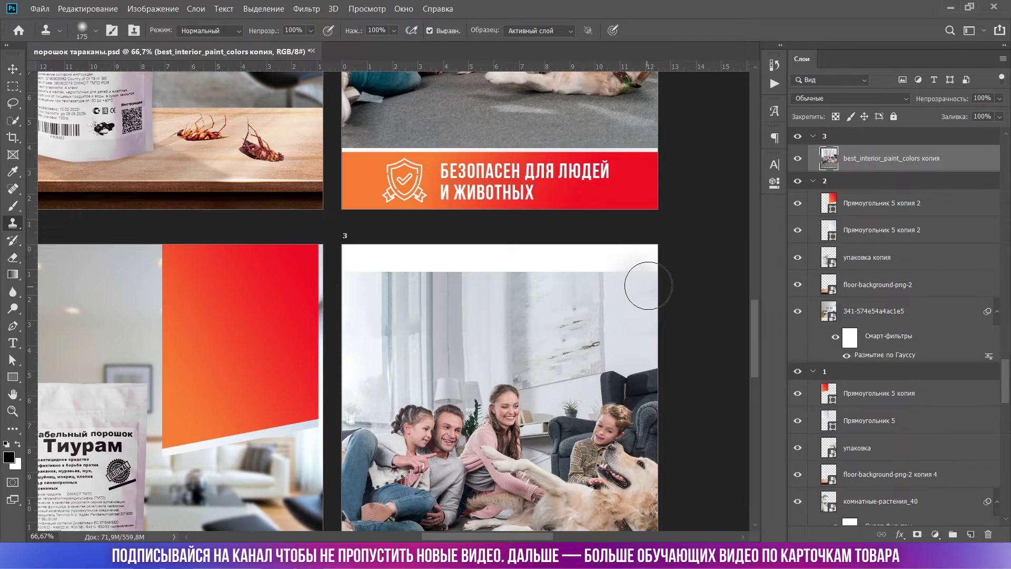
# Check the floor's lower edge and undo the last Clone Stamp stroke
pyautogui.scroll(-5, 515, 327)
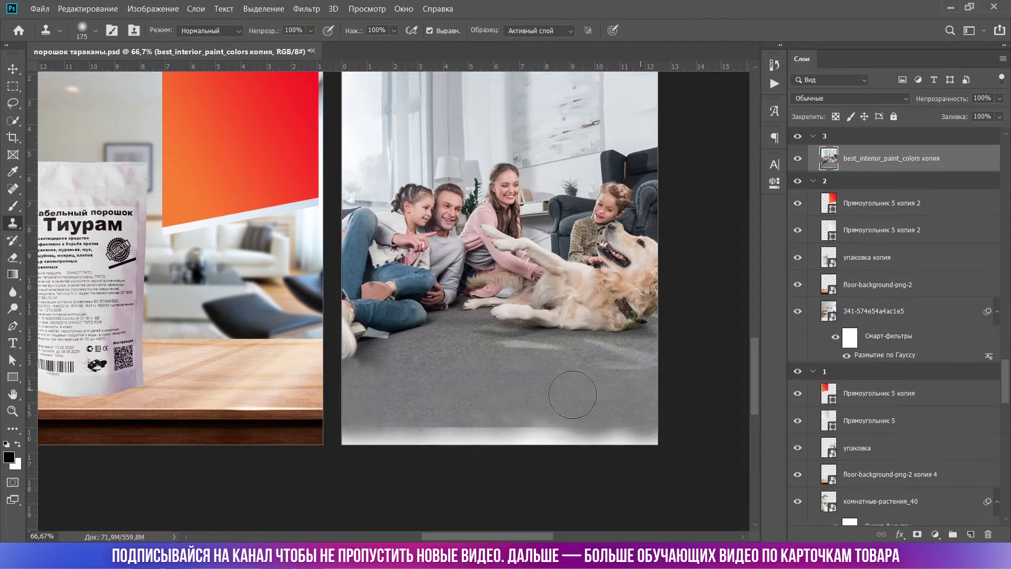
pyautogui.scroll(3, 501, 427)
pyautogui.hotkey('ctrl', 'z')
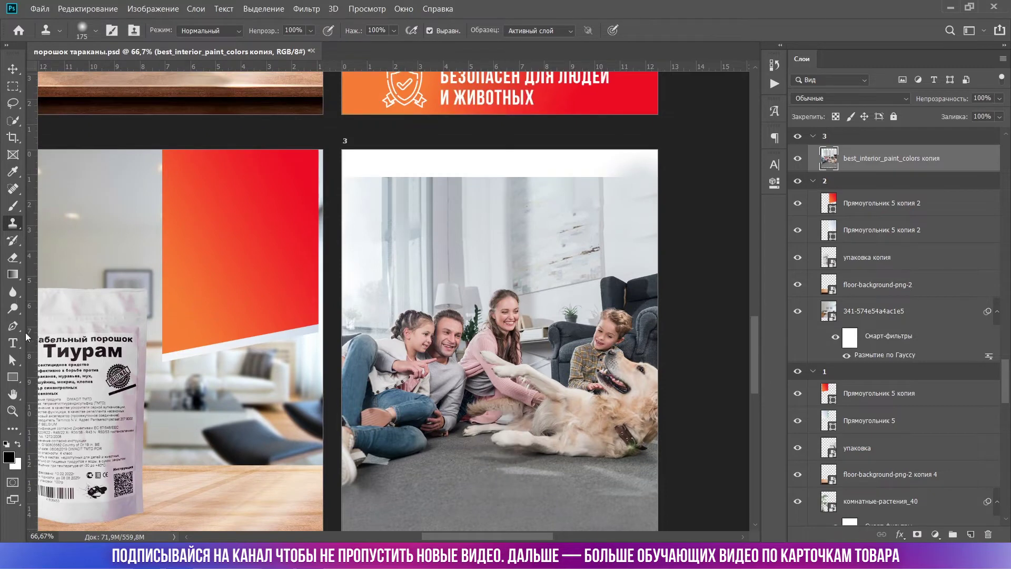
# Draw a black rectangle about 929 by 159 px across the top edge of artboard 3 and place a copy across its bottom edge
pyautogui.click(13, 377)
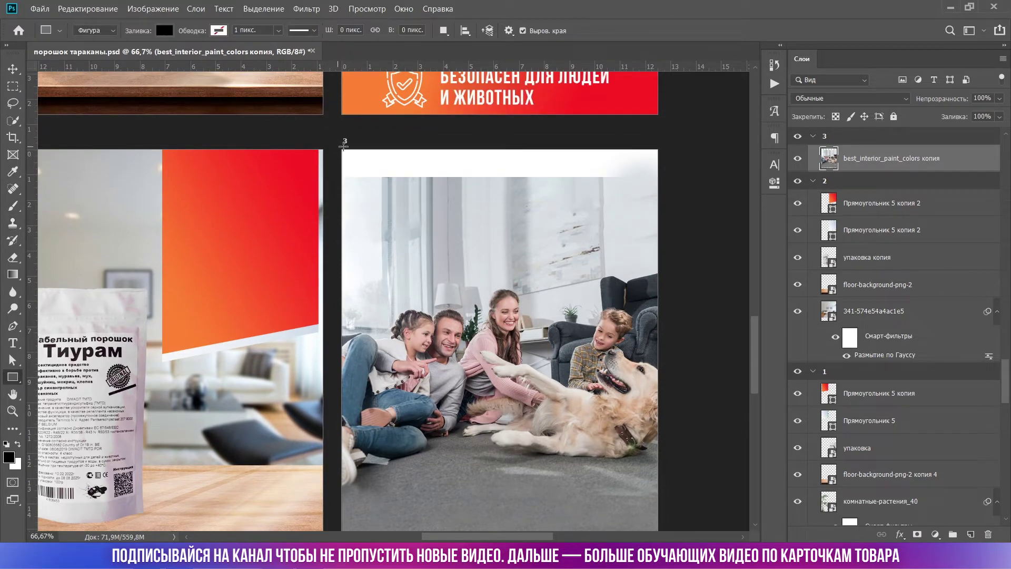
pyautogui.moveTo(338, 147); pyautogui.dragTo(664, 201)
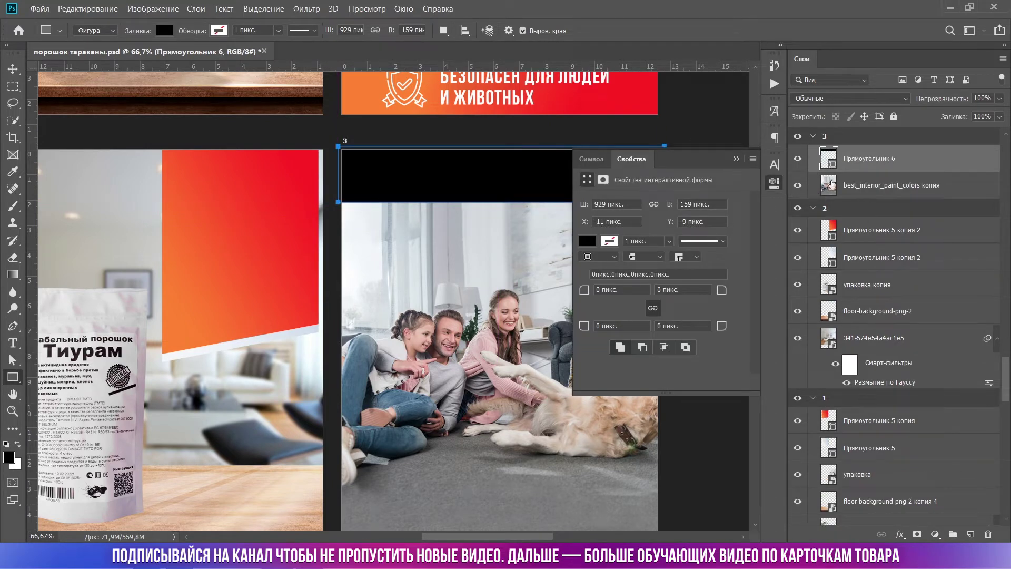
pyautogui.click(736, 159)
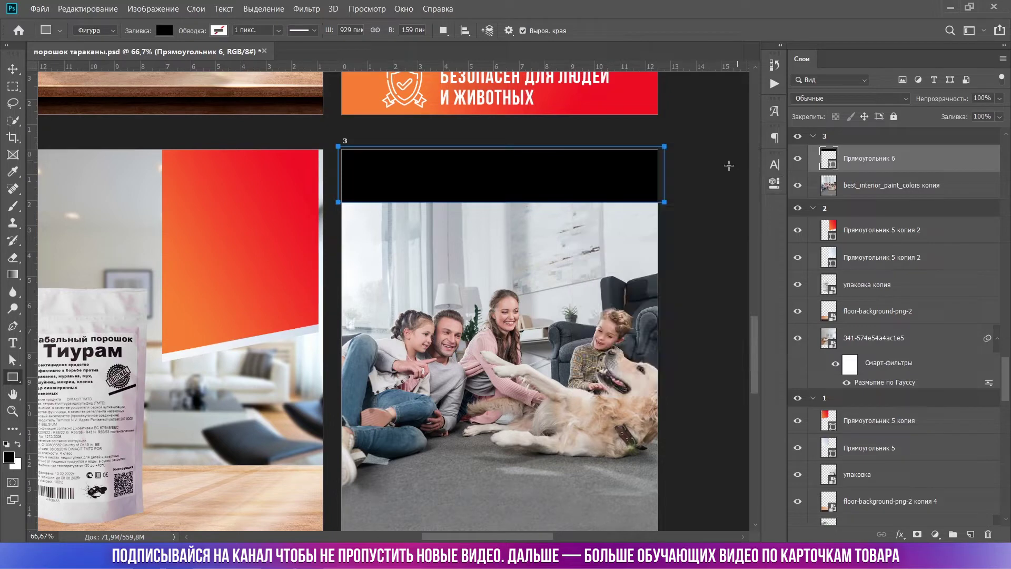
pyautogui.press('v')
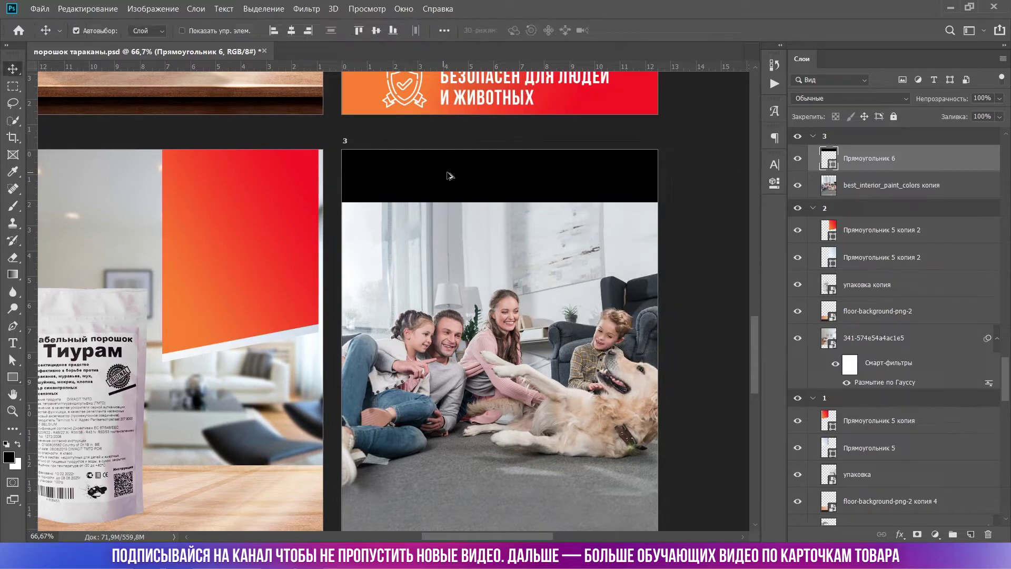
pyautogui.moveTo(448, 175); pyautogui.dragTo(447, 520)
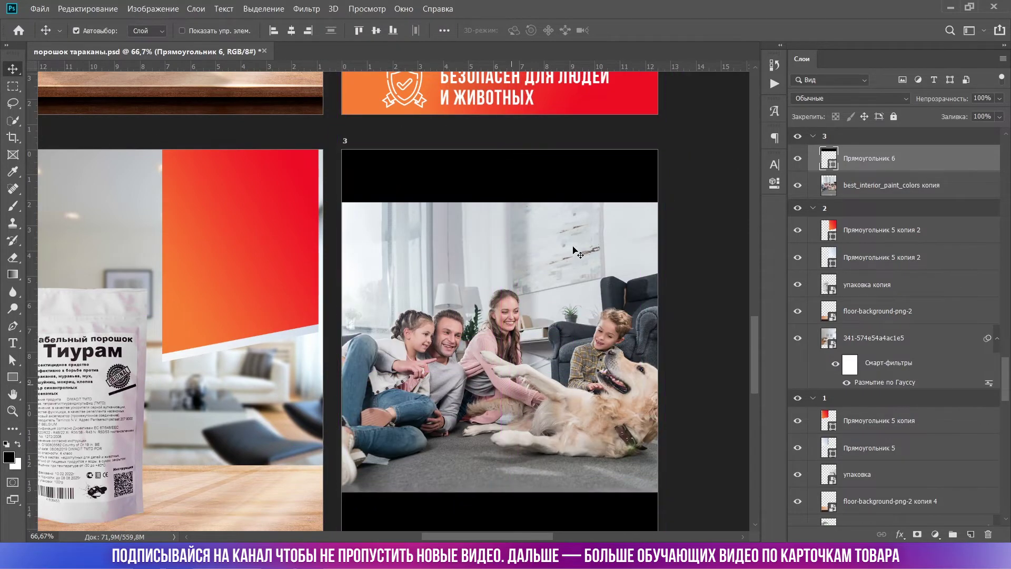
# Move the black bottom bar down toward artboard 3's lower edge and shift the black top bar slightly down
pyautogui.scroll(-5, 575, 252)
pyautogui.moveTo(477, 328); pyautogui.dragTo(478, 353)
pyautogui.scroll(4, 579, 437)
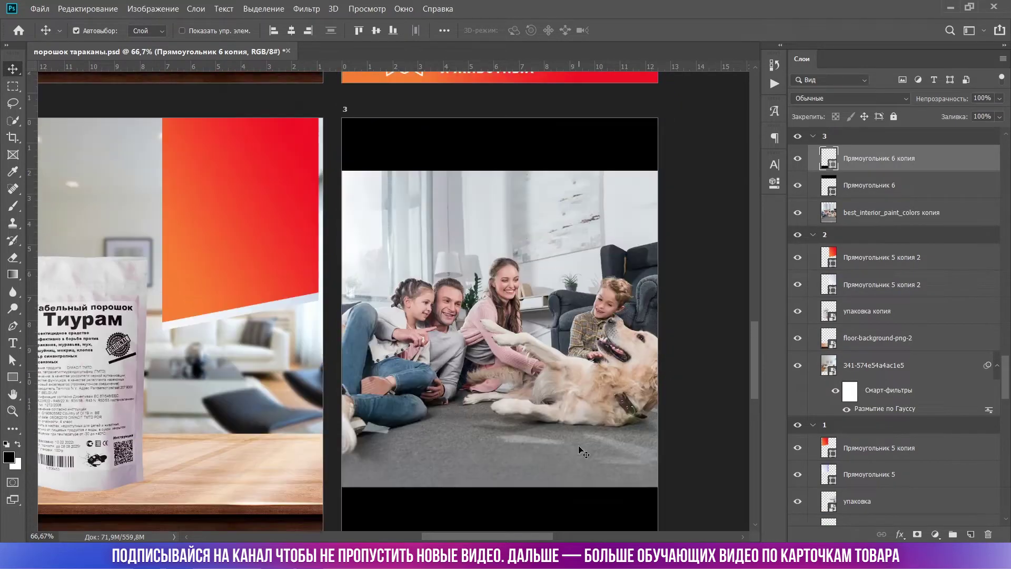
pyautogui.scroll(1, 583, 451)
pyautogui.moveTo(550, 150)
pyautogui.mouseDown()
pyautogui.moveTo(547, 158)
pyautogui.moveTo(550, 150)
pyautogui.mouseUp()
# Open the gradient fill of the finished card's lower banner and save its orange-to-red gradient as a new preset
pyautogui.click(574, 83)
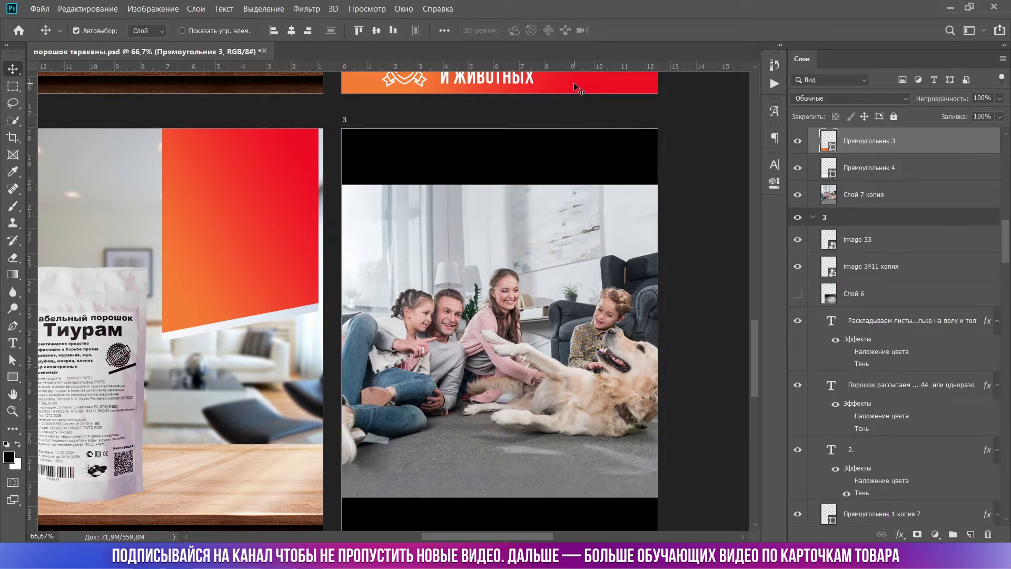
pyautogui.doubleClick(824, 144)
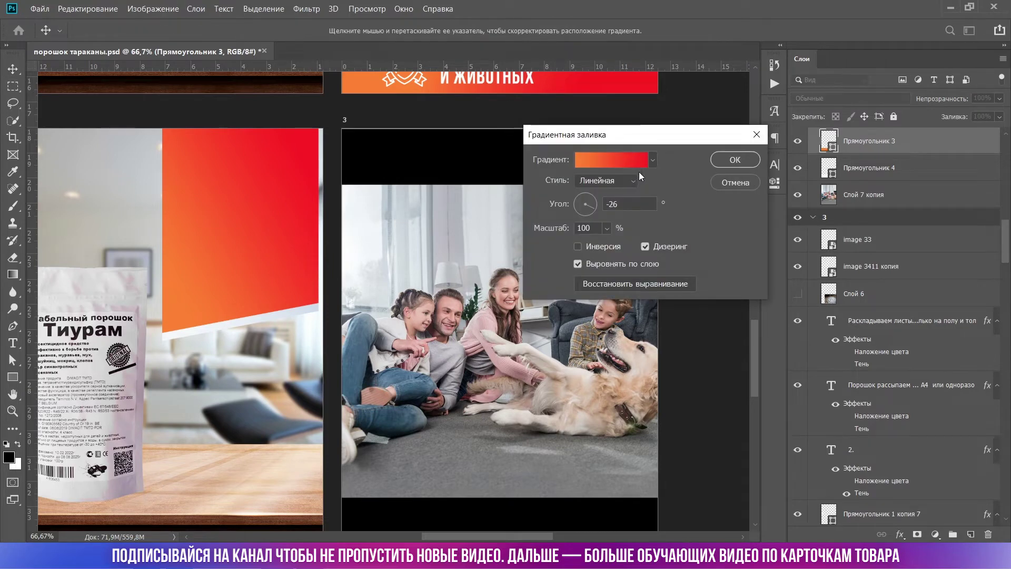
pyautogui.click(654, 160)
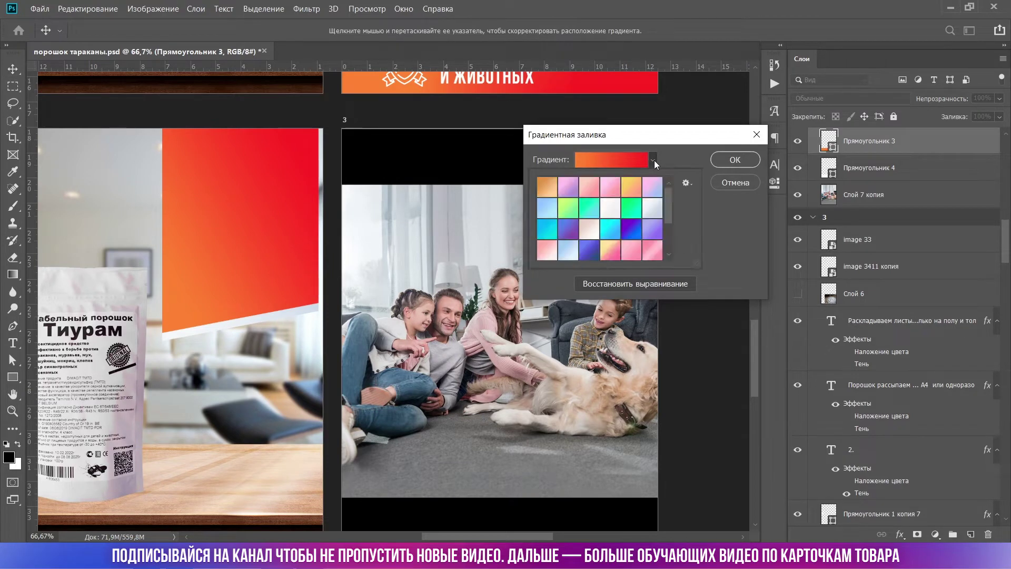
pyautogui.click(653, 160)
pyautogui.click(837, 253)
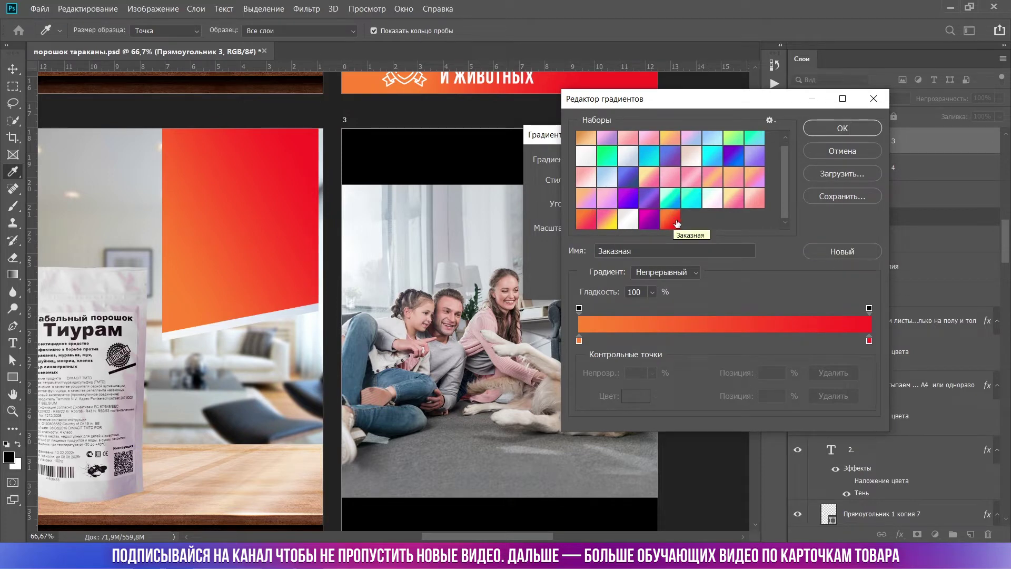
pyautogui.click(842, 128)
# Fill artboard 3's top bar with the saved orange-to-red gradient, linear style, at an angle of 37°
pyautogui.click(224, 30)
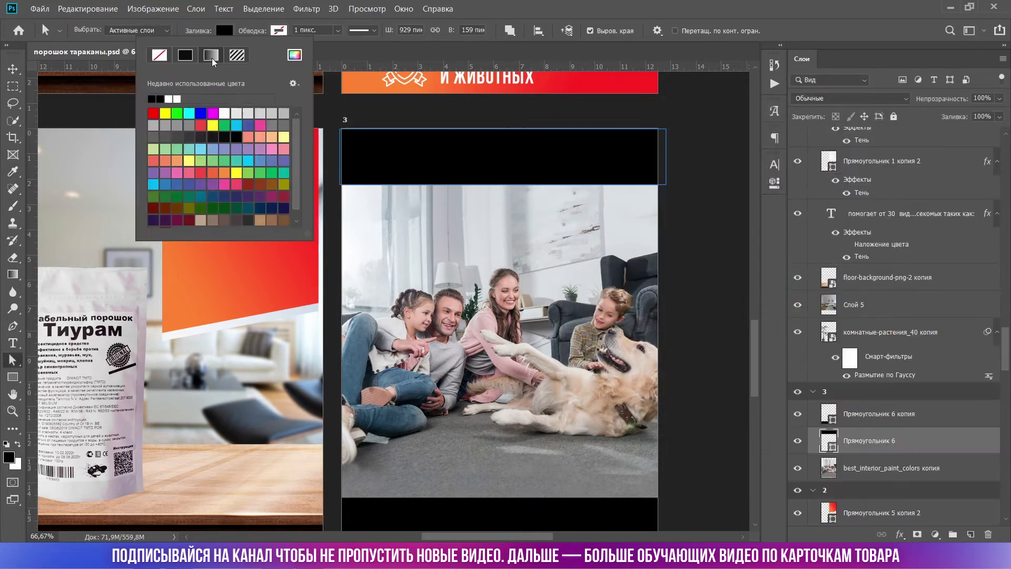
pyautogui.click(212, 57)
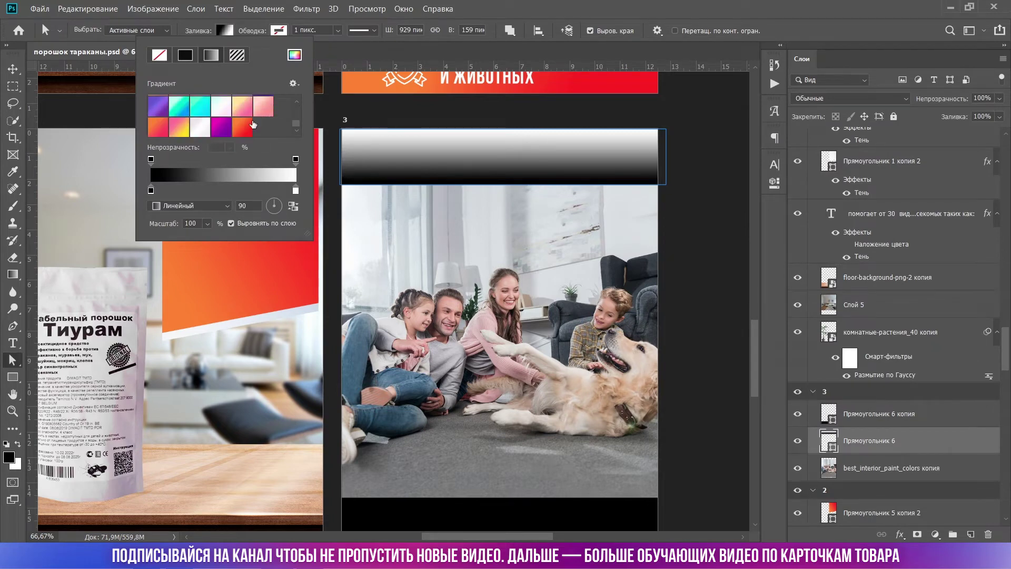
pyautogui.click(249, 127)
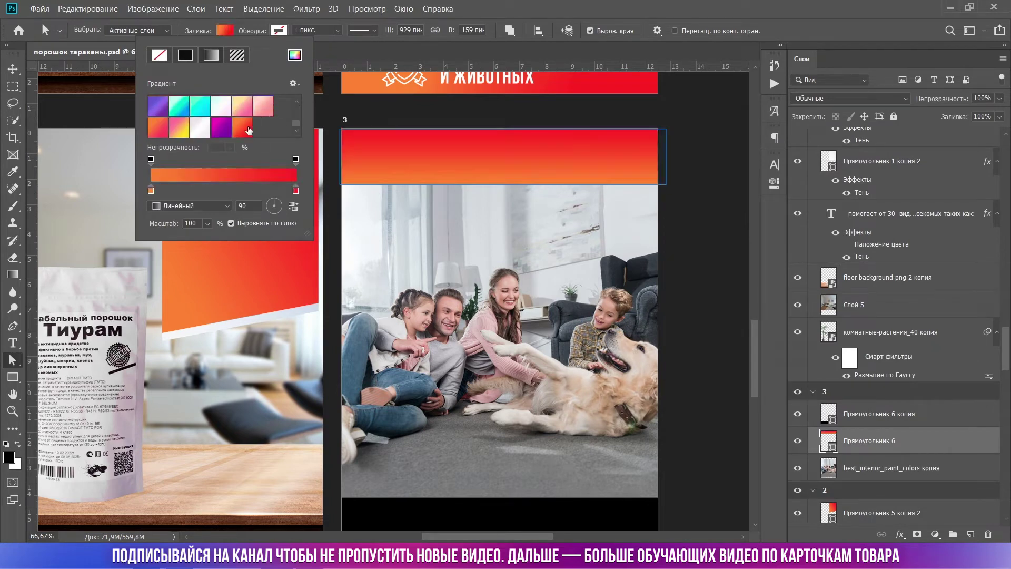
pyautogui.click(281, 206)
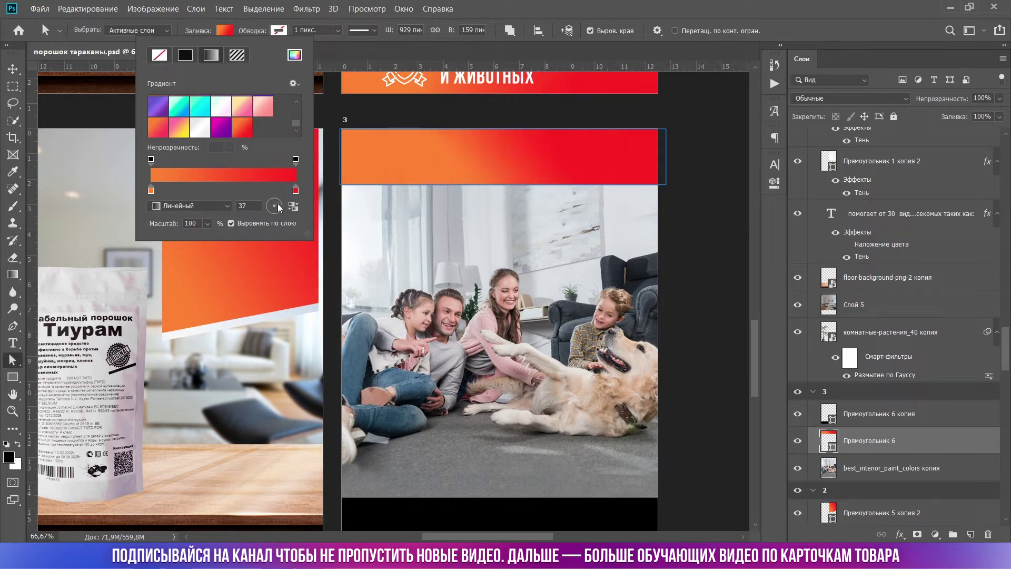
pyautogui.click(642, 472)
# Fill artboard 3's bottom bar with the same orange-to-red gradient at an angle of 42°
pyautogui.scroll(-2, 638, 457)
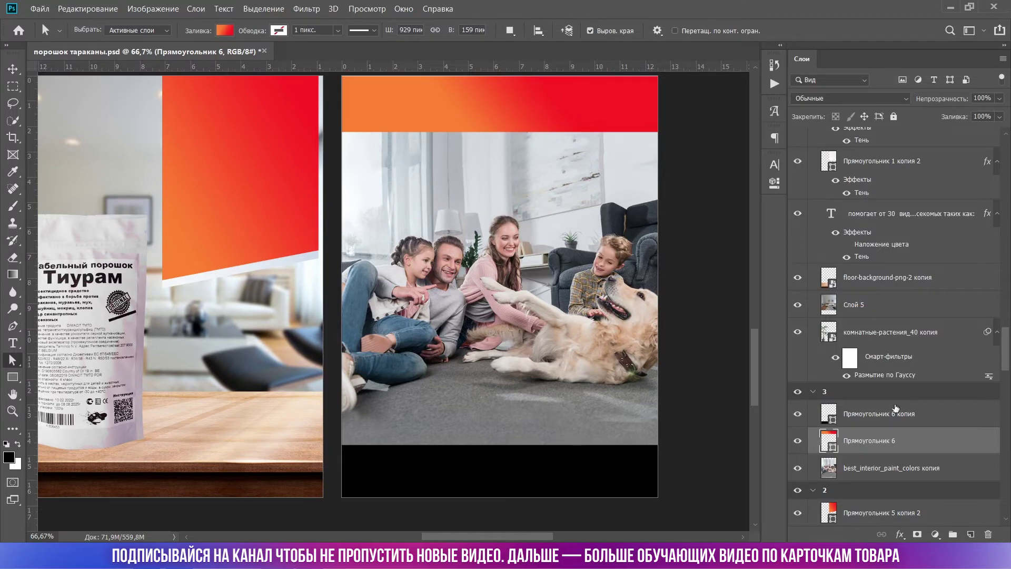
pyautogui.click(888, 417)
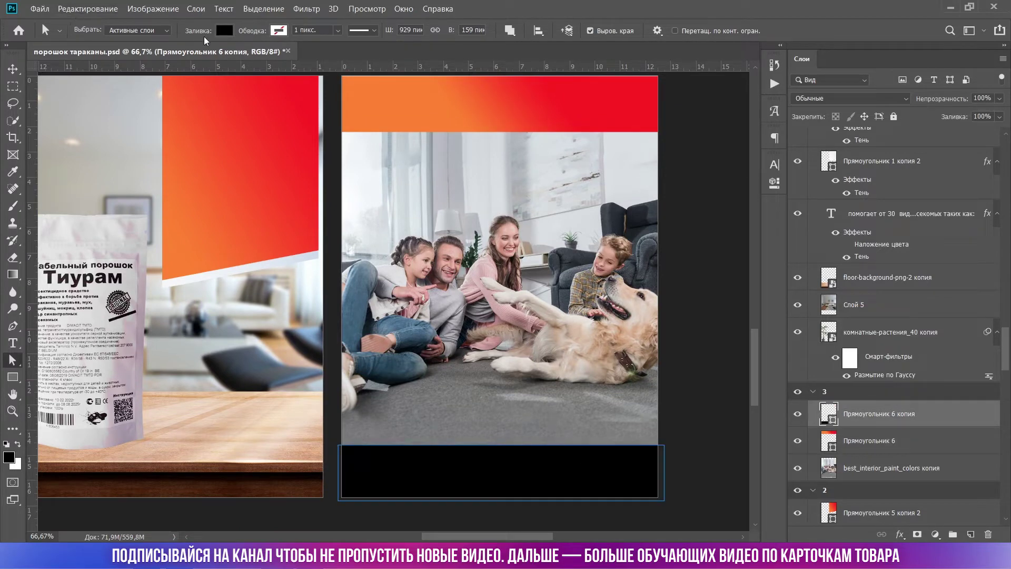
pyautogui.click(224, 30)
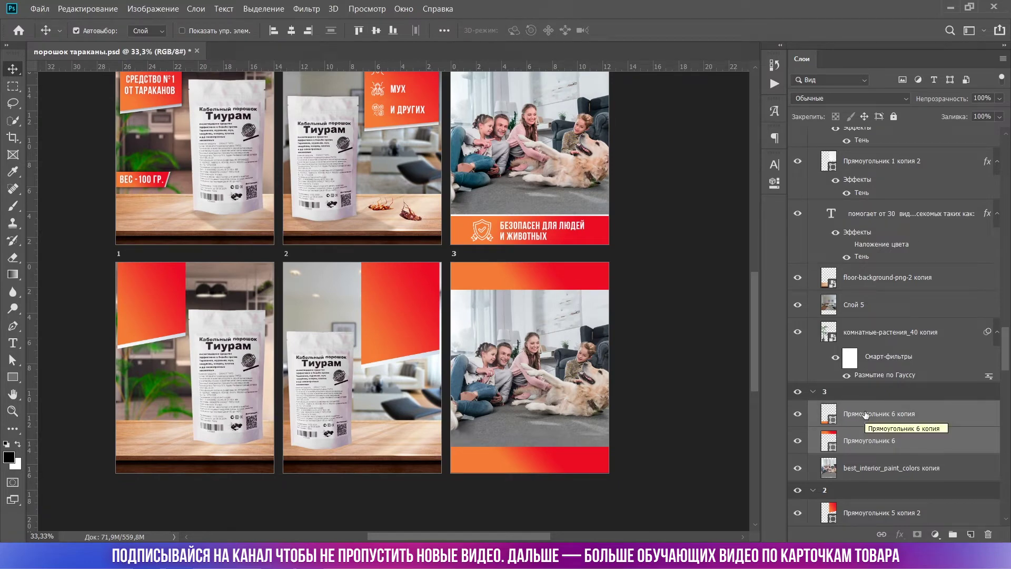
# Duplicate both gradient bars on artboard 3 and nudge the bottom bar's copy upward
pyautogui.press('ctrl')
pyautogui.hotkey('ctrl', 'j')
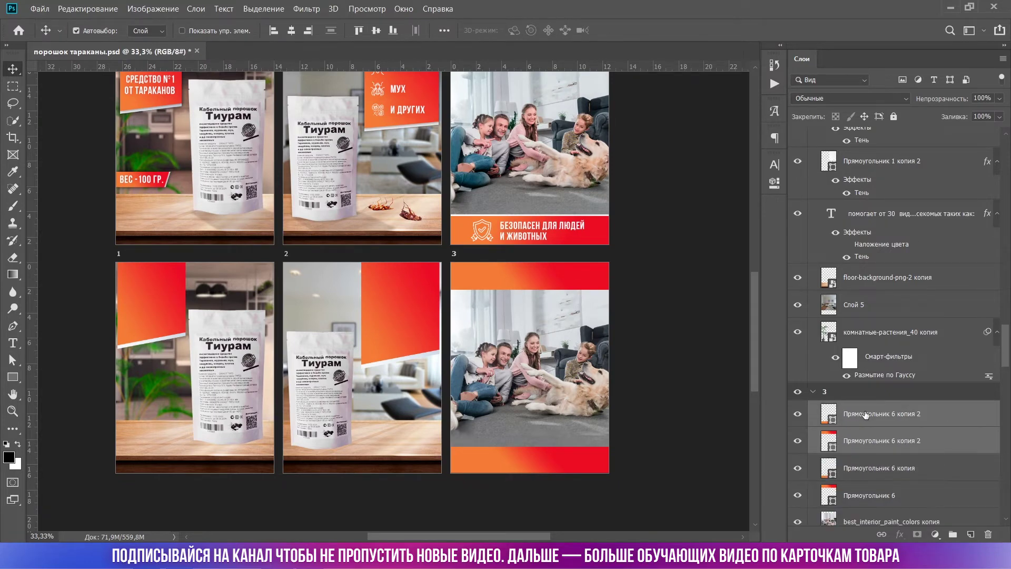
pyautogui.click(863, 423)
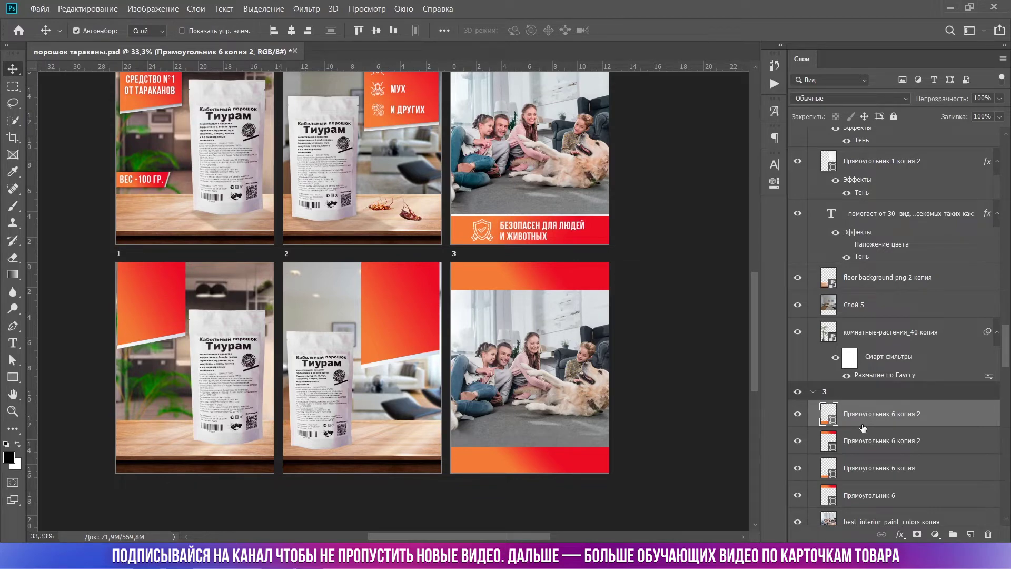
pyautogui.hotkey('shift', 'Up')
pyautogui.click(832, 438)
pyautogui.doubleClick(830, 438)
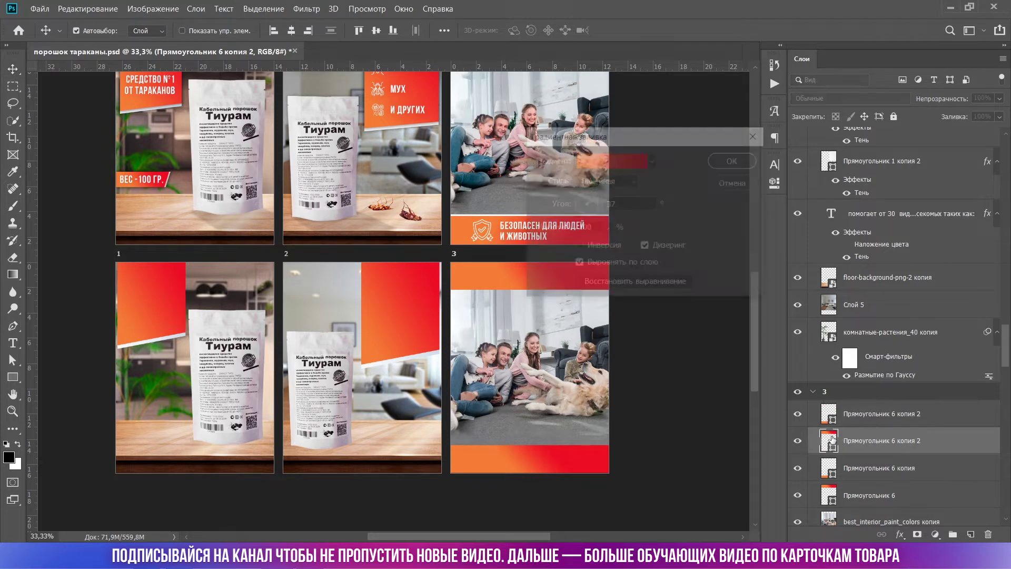
pyautogui.click(610, 162)
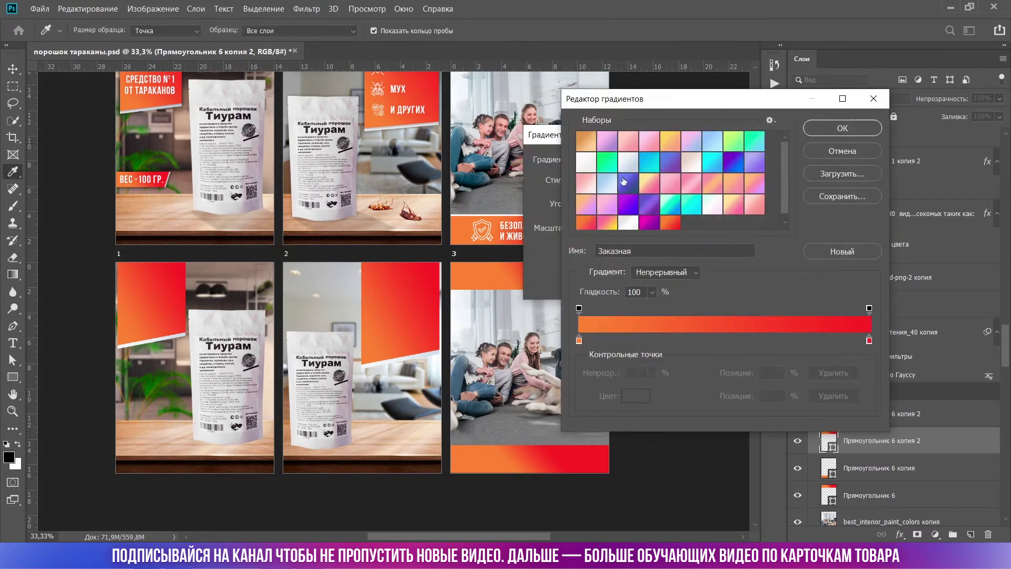
pyautogui.click(629, 226)
pyautogui.press('Escape')
pyautogui.press('Escape')
# Change the fill of the original bottom bar, Прямоугольник 6 копия, to the white gradient preset
pyautogui.click(829, 471)
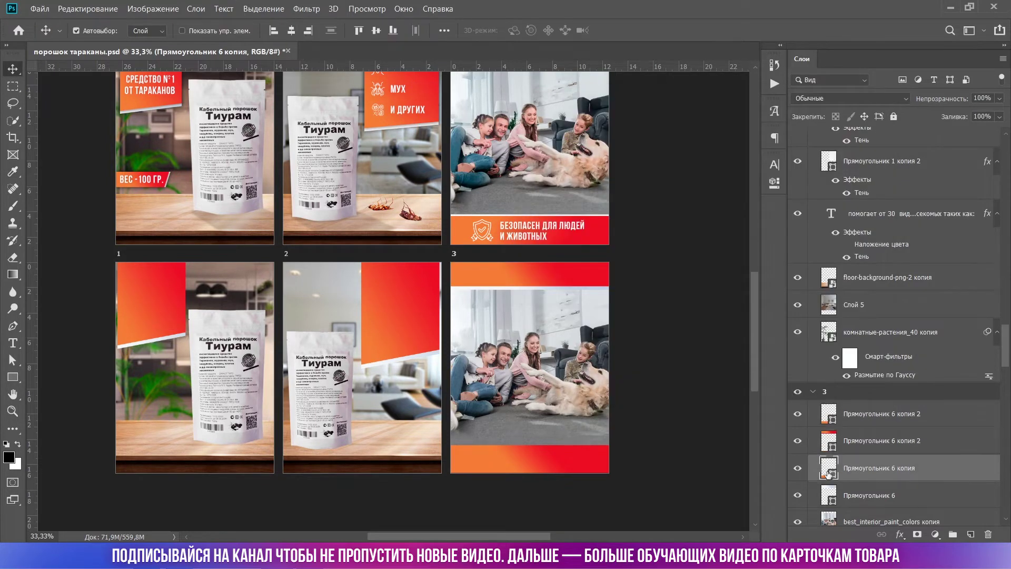
pyautogui.doubleClick(828, 473)
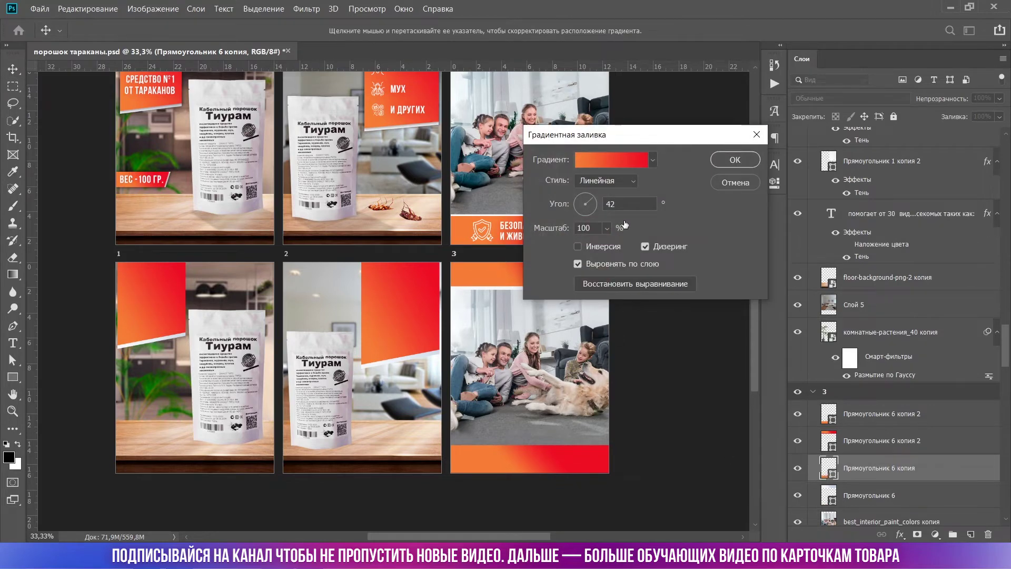
pyautogui.click(632, 159)
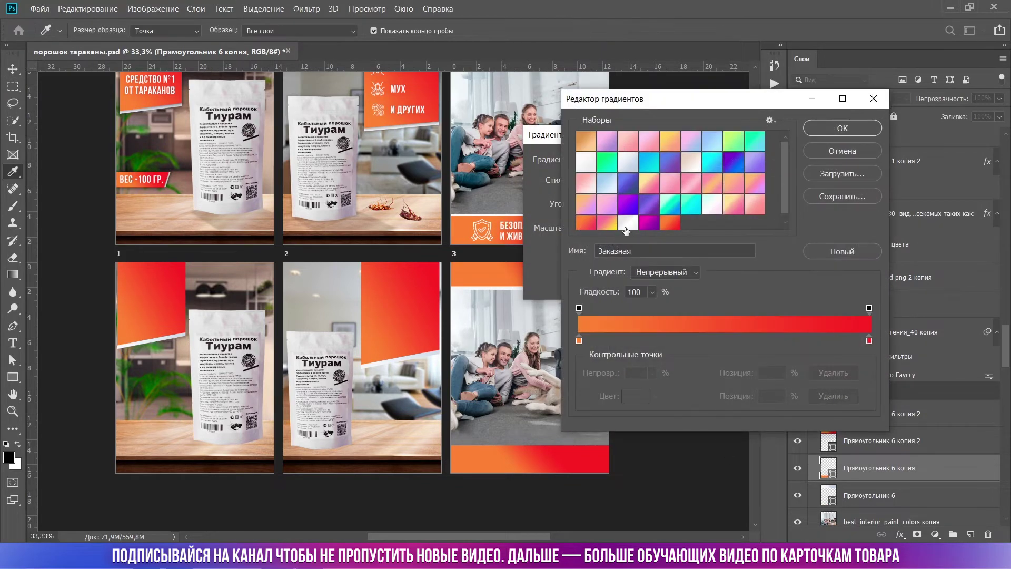
pyautogui.click(626, 225)
pyautogui.click(842, 128)
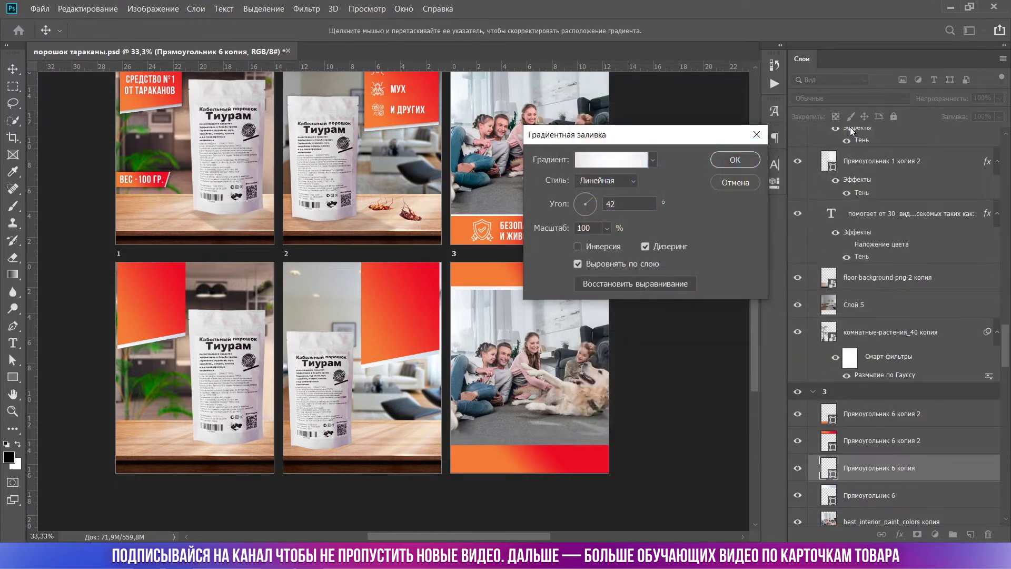
pyautogui.click(756, 158)
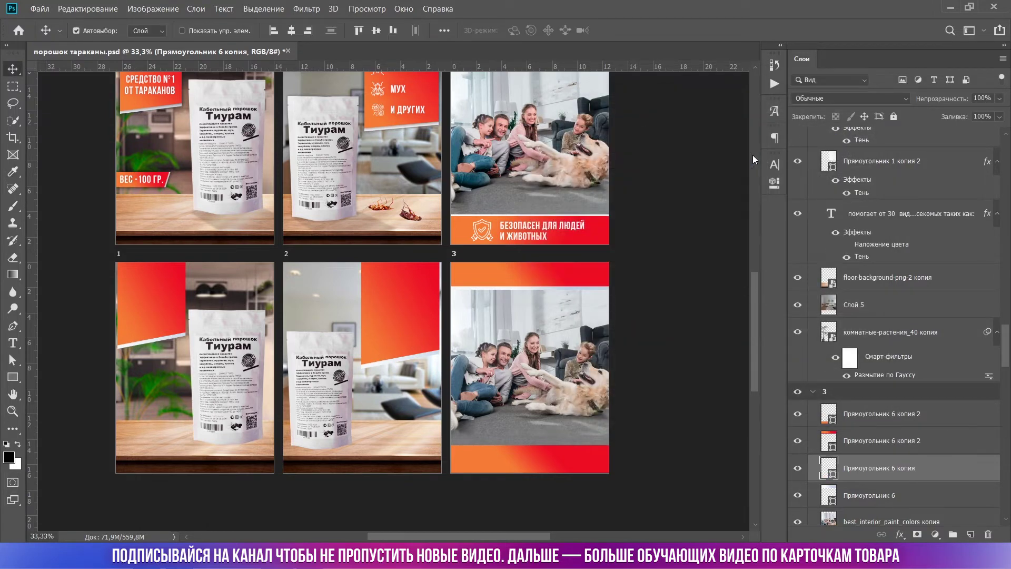
pyautogui.keyDown('ctrl'); pyautogui.click(900, 458); pyautogui.keyUp('ctrl')
# Place the images таракан1 and 2таракан1 from the тараканы folder on the table beside the package on artboard 2
pyautogui.click(952, 9)
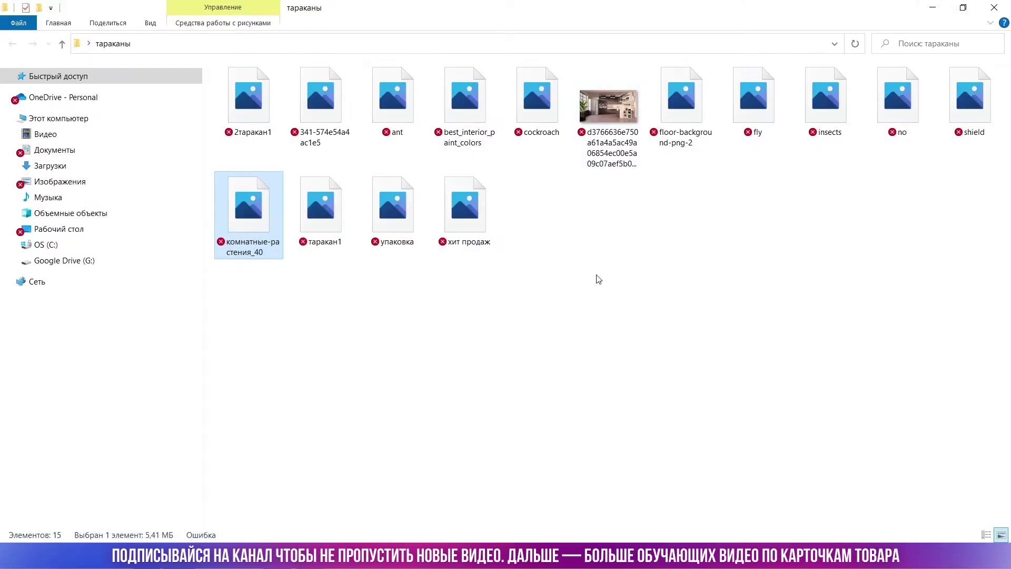
pyautogui.click(322, 213)
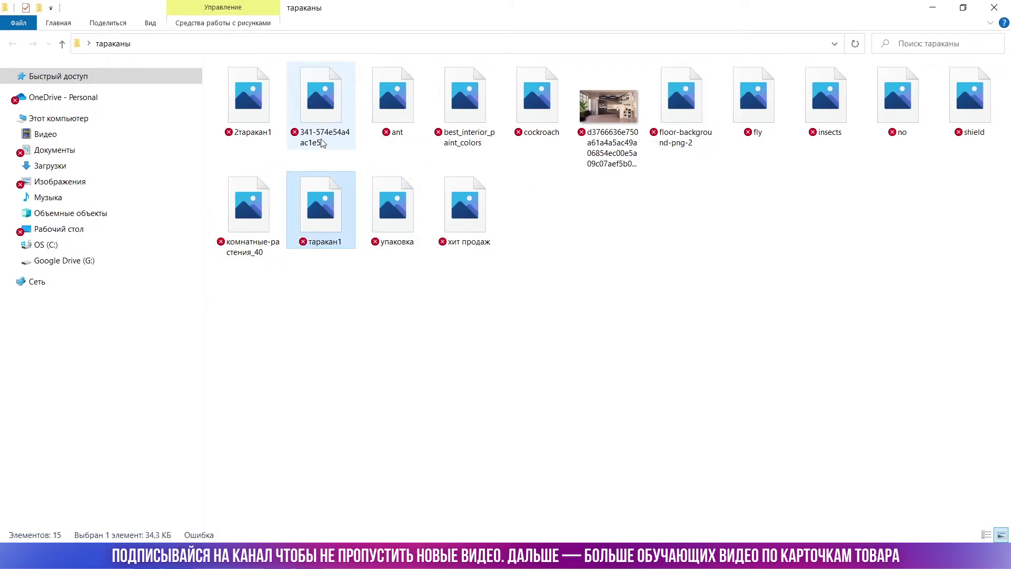
pyautogui.keyDown('ctrl'); pyautogui.click(246, 131); pyautogui.keyUp('ctrl')
pyautogui.moveTo(246, 130); pyautogui.dragTo(426, 430)
pyautogui.press('Return')
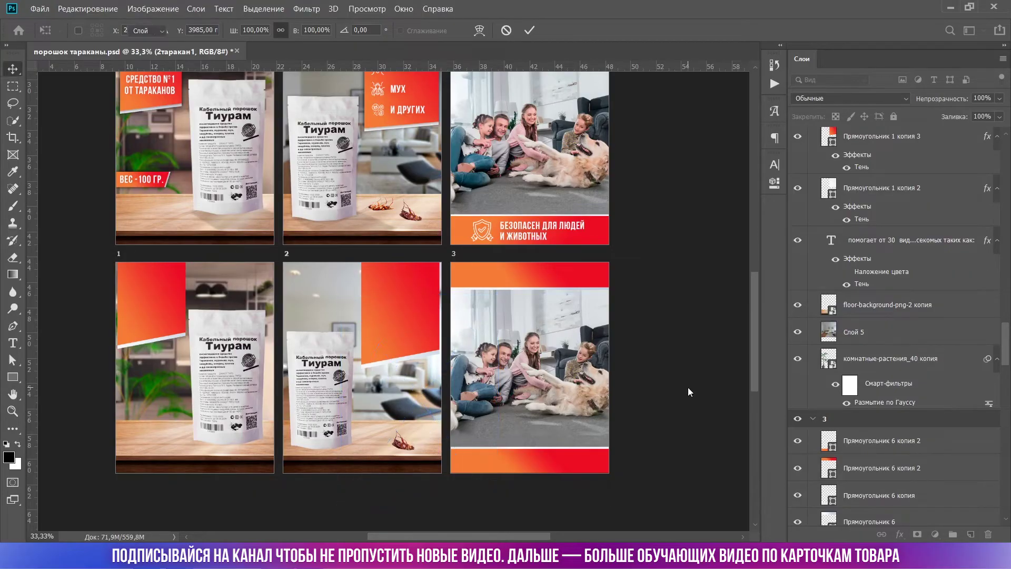
pyautogui.press('Return')
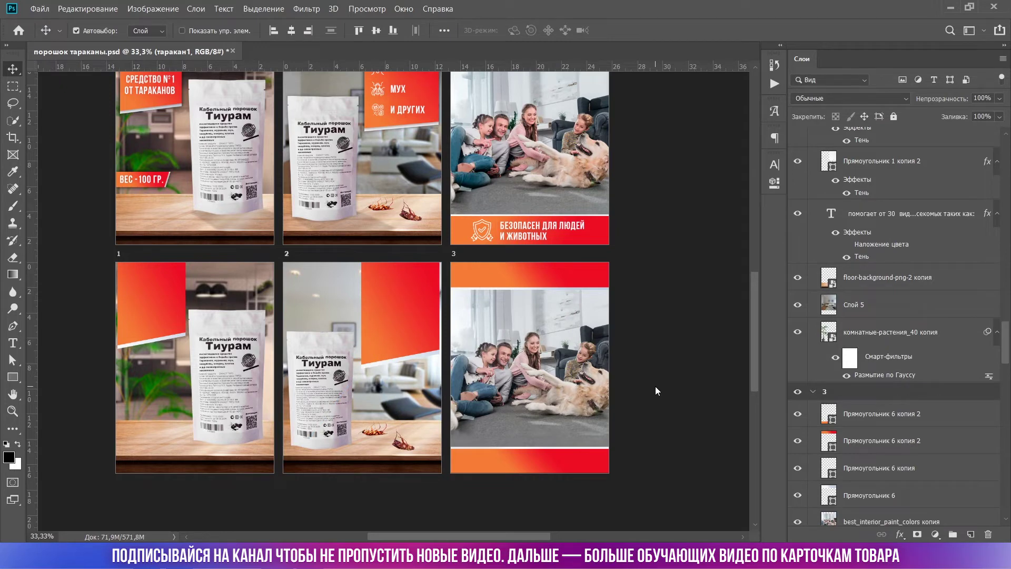
# Place the хит продаж star badge from the тараканы folder in the upper-right corner of artboard 1
pyautogui.scroll(3, 655, 386)
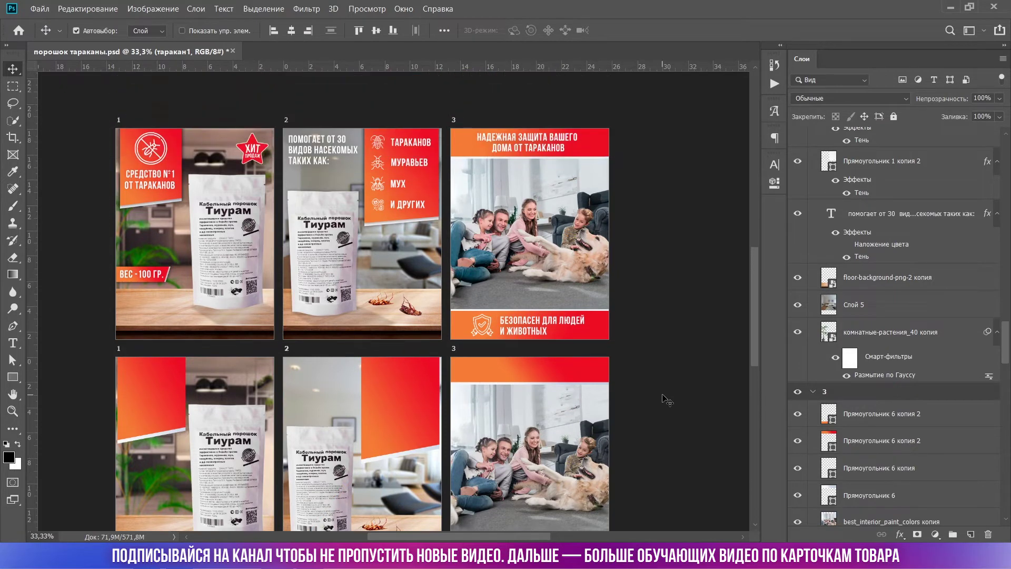
pyautogui.click(950, 8)
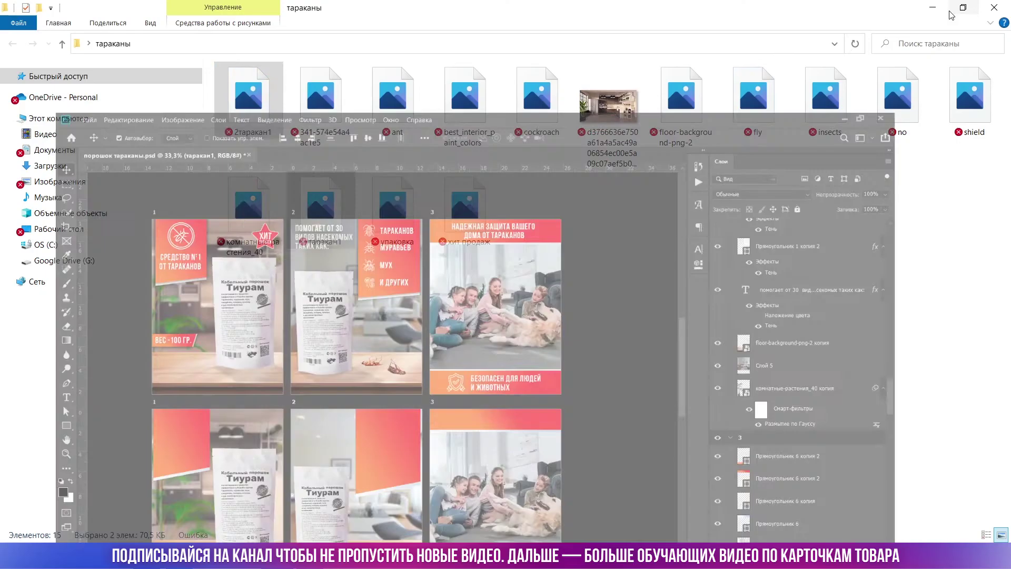
pyautogui.click(661, 230)
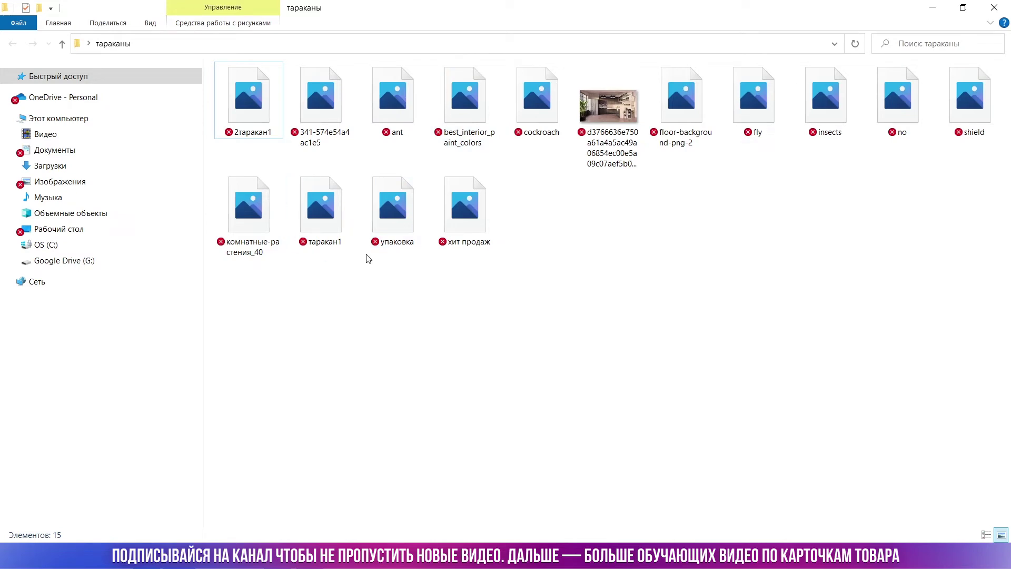
pyautogui.moveTo(465, 210); pyautogui.dragTo(220, 341)
pyautogui.moveTo(244, 377); pyautogui.dragTo(246, 377)
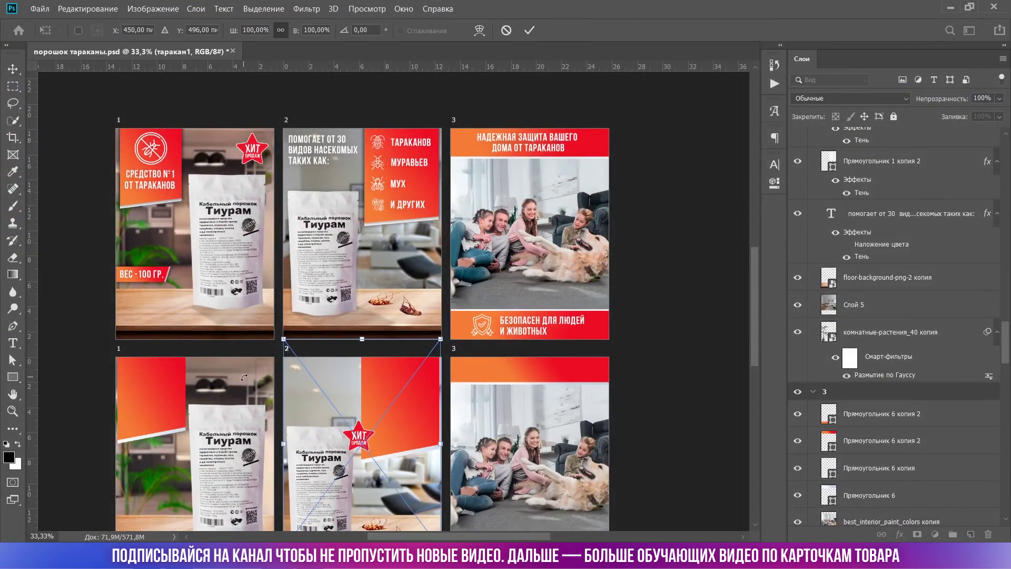
# Preview the images in the тараканы folder one after another, starting from best_interior_paint_colors, to identify the icons
pyautogui.click(949, 8)
pyautogui.click(479, 290)
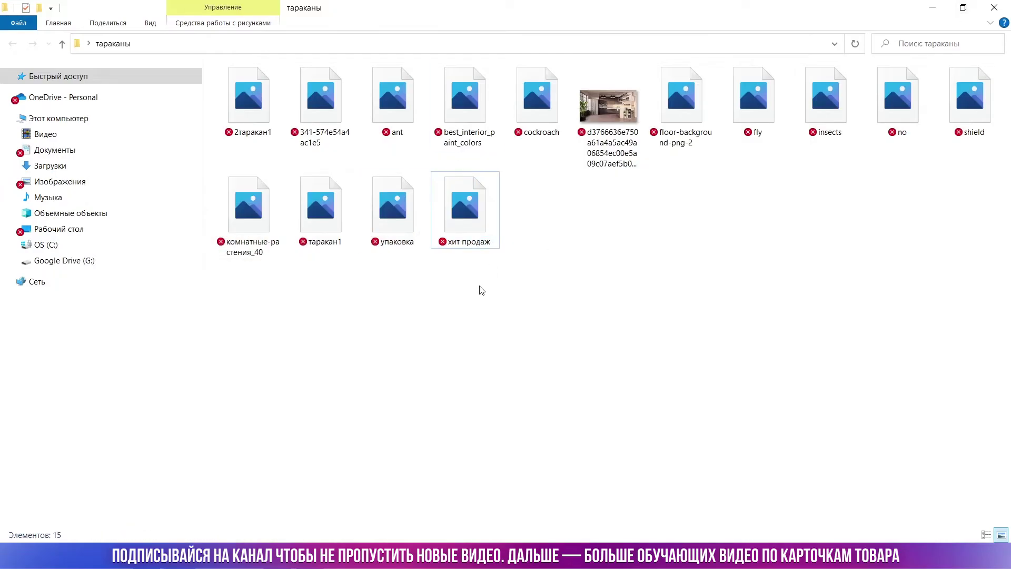
pyautogui.click(488, 120)
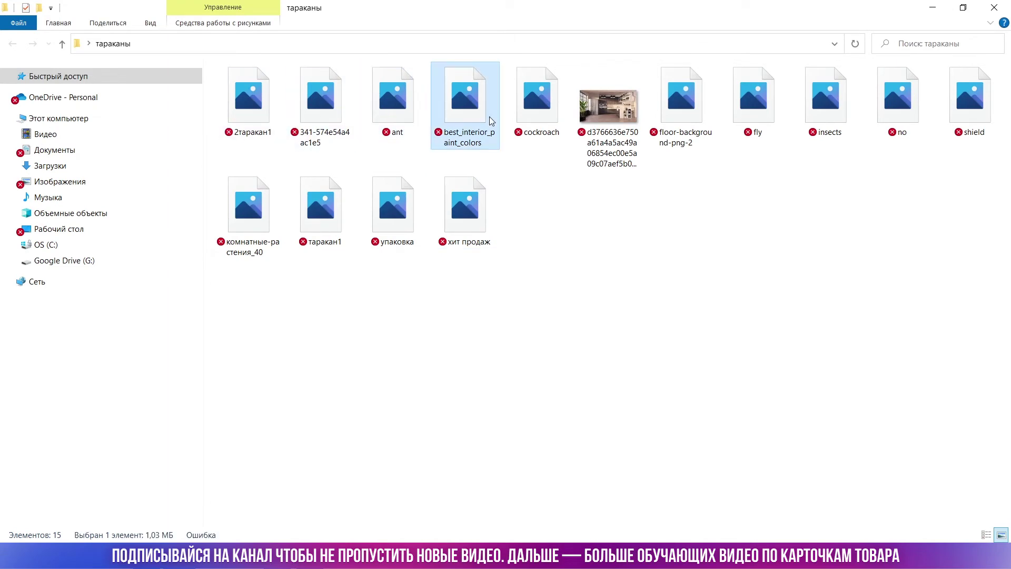
pyautogui.doubleClick(489, 118)
pyautogui.press('Right')
pyautogui.press('Right')
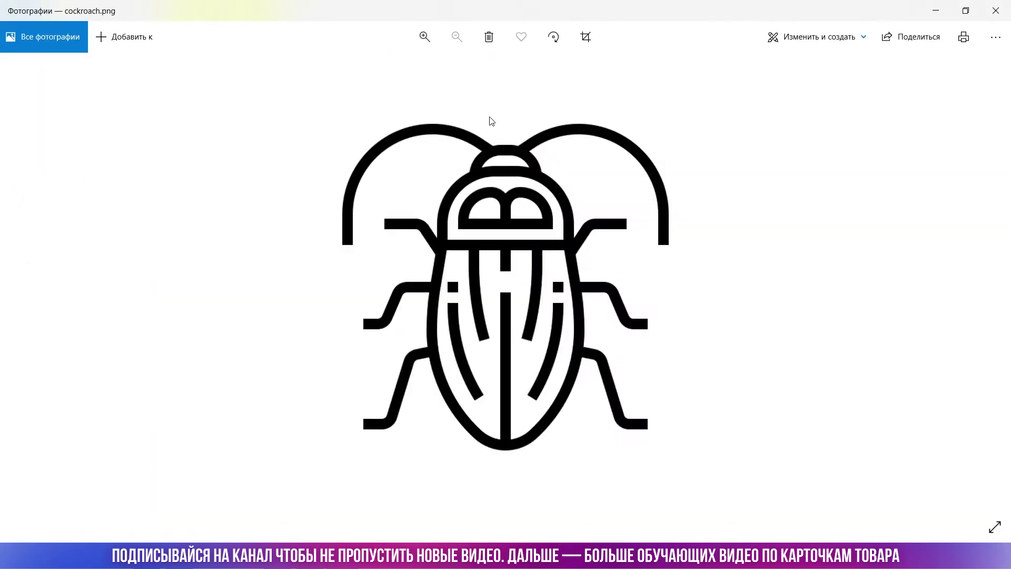
pyautogui.press('Right')
pyautogui.press('Right')
pyautogui.hotkey('alt', 'F4')
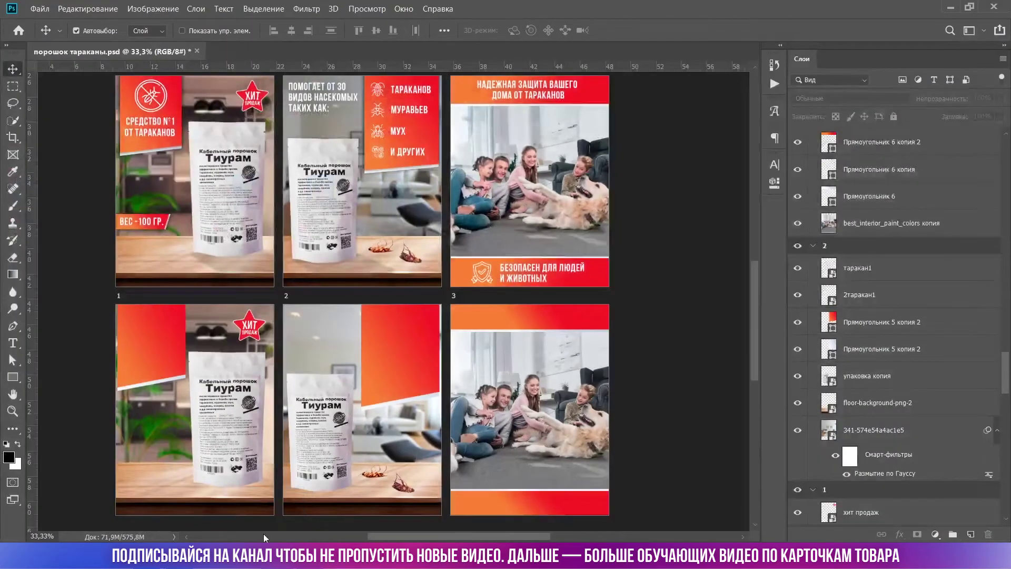
# Place the crossed-out cockroach icon "no" at 59% scale in the upper part of the red banner on artboard 1
pyautogui.moveTo(210, 416); pyautogui.dragTo(186, 406)
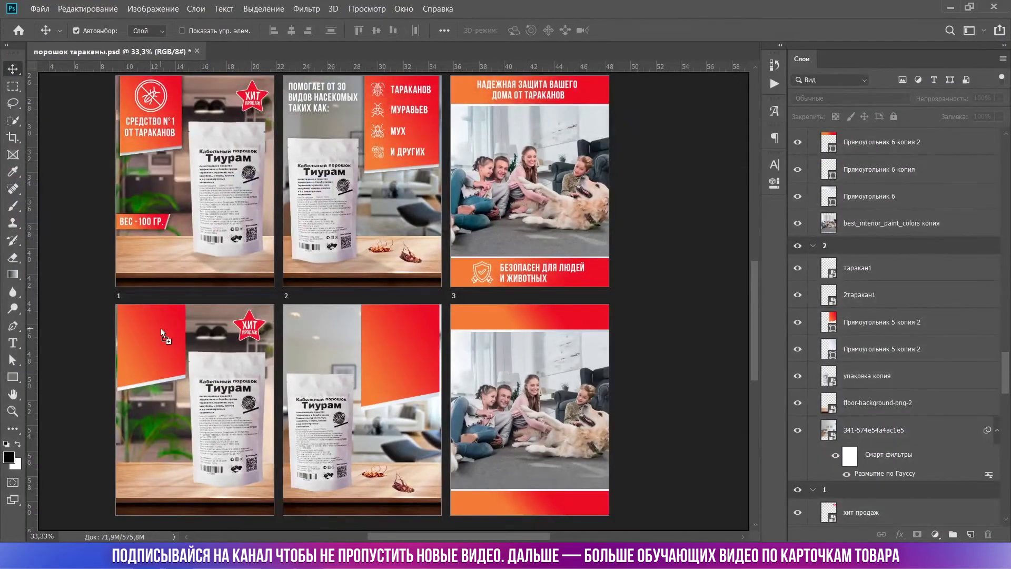
pyautogui.moveTo(160, 327); pyautogui.dragTo(158, 327)
pyautogui.moveTo(416, 303); pyautogui.dragTo(161, 330)
pyautogui.moveTo(153, 348)
pyautogui.mouseDown()
pyautogui.moveTo(141, 334)
pyautogui.moveTo(154, 329)
pyautogui.mouseUp()
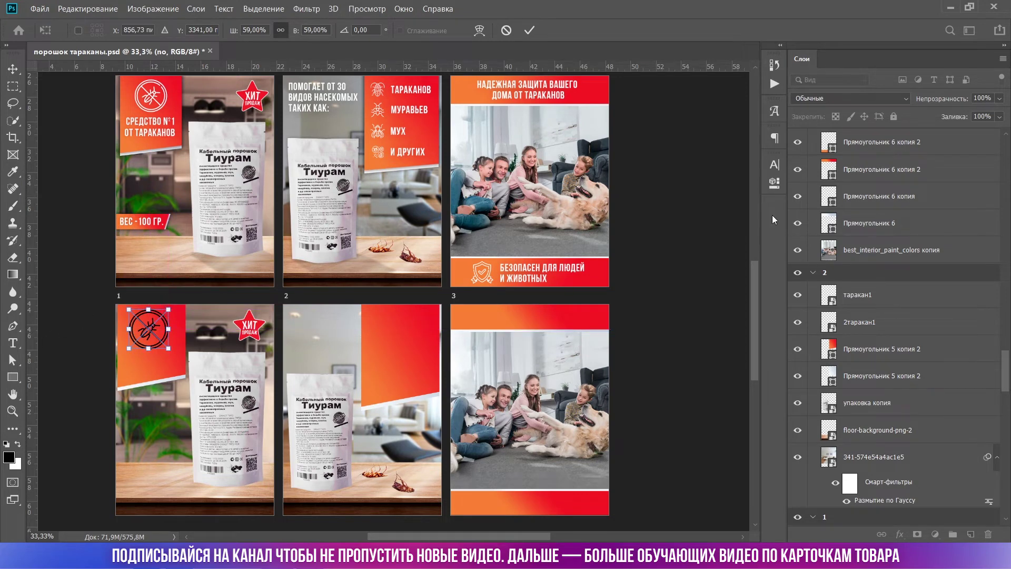
pyautogui.press('Return')
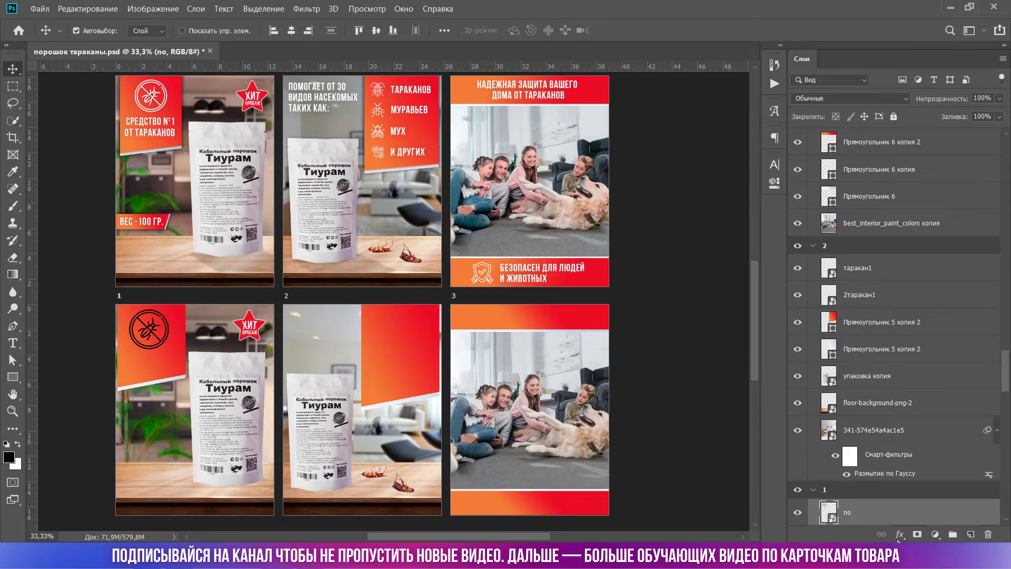
# Add a white (ffffff) Color Overlay at 100% opacity to the "no" icon layer
pyautogui.click(900, 535)
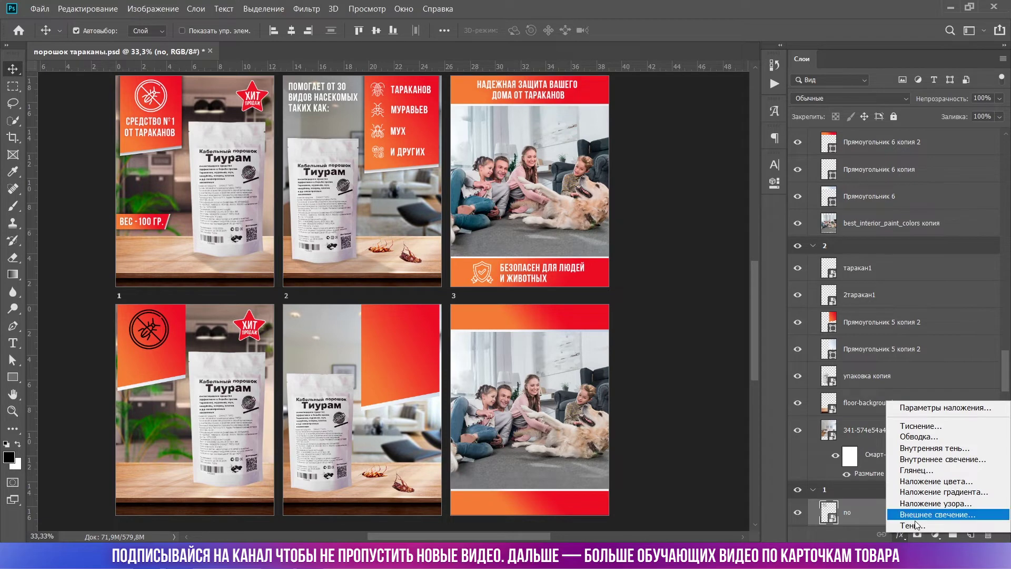
pyautogui.click(935, 481)
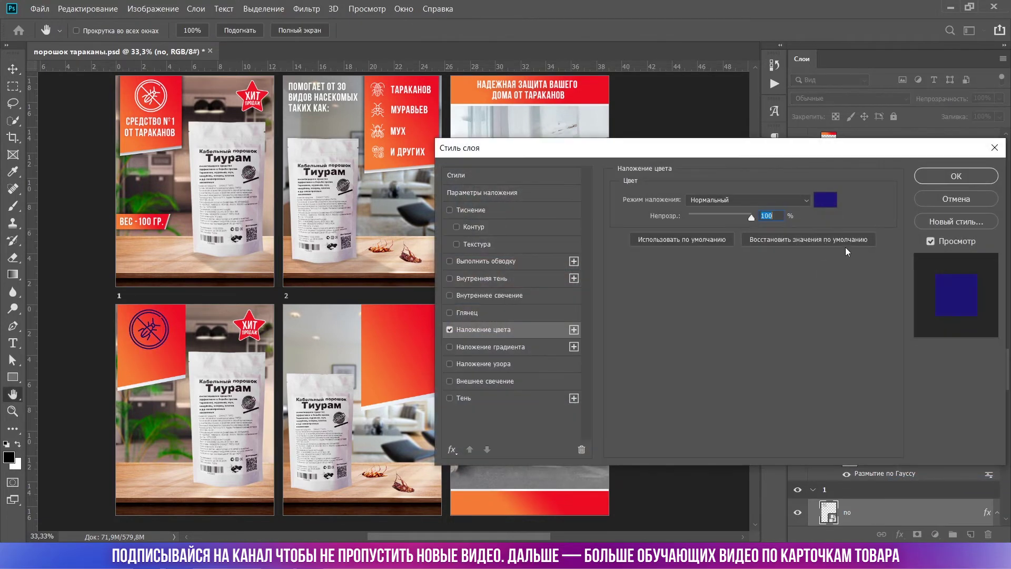
pyautogui.click(824, 199)
pyautogui.write('ffffff')
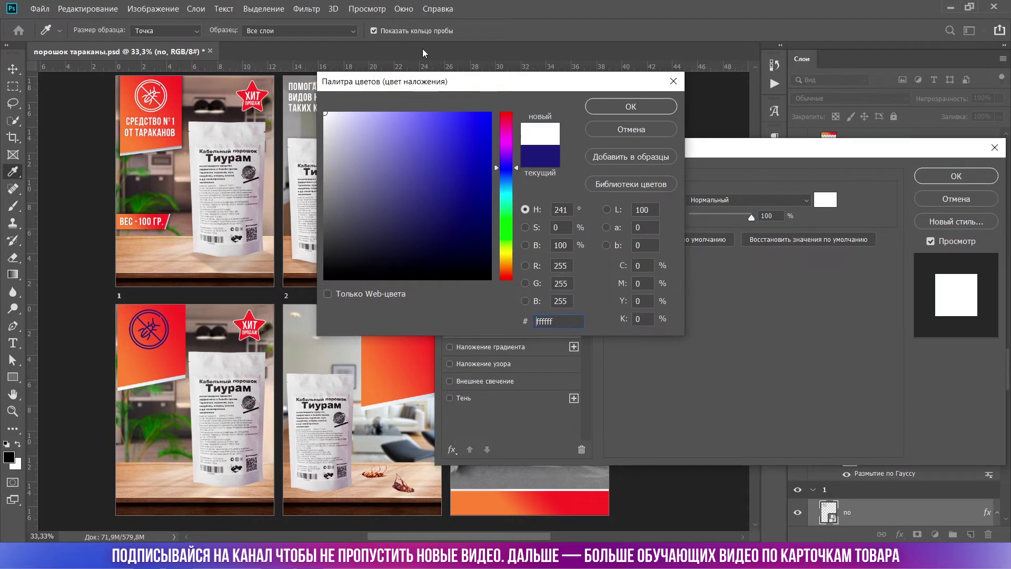
pyautogui.click(647, 111)
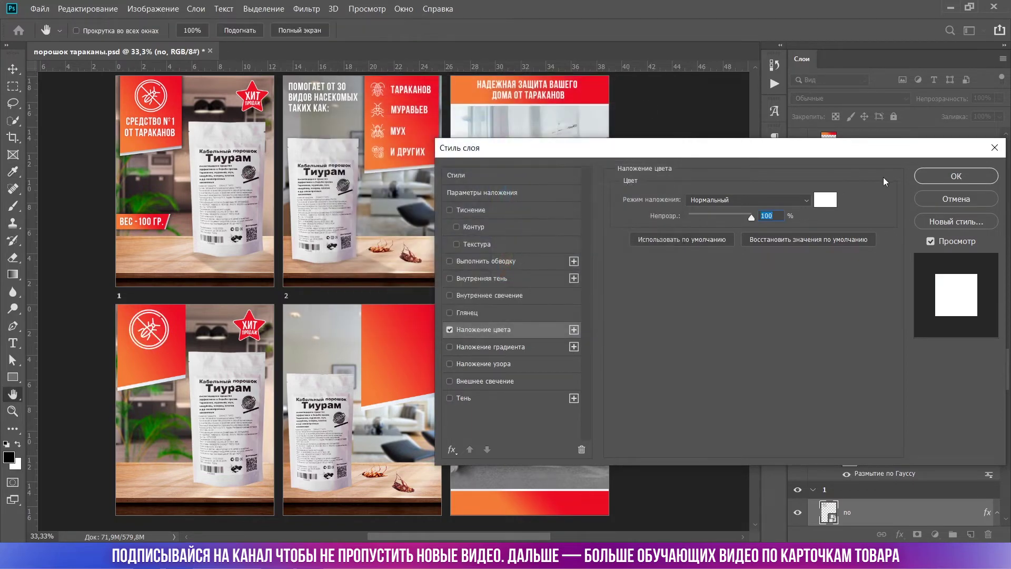
pyautogui.click(934, 175)
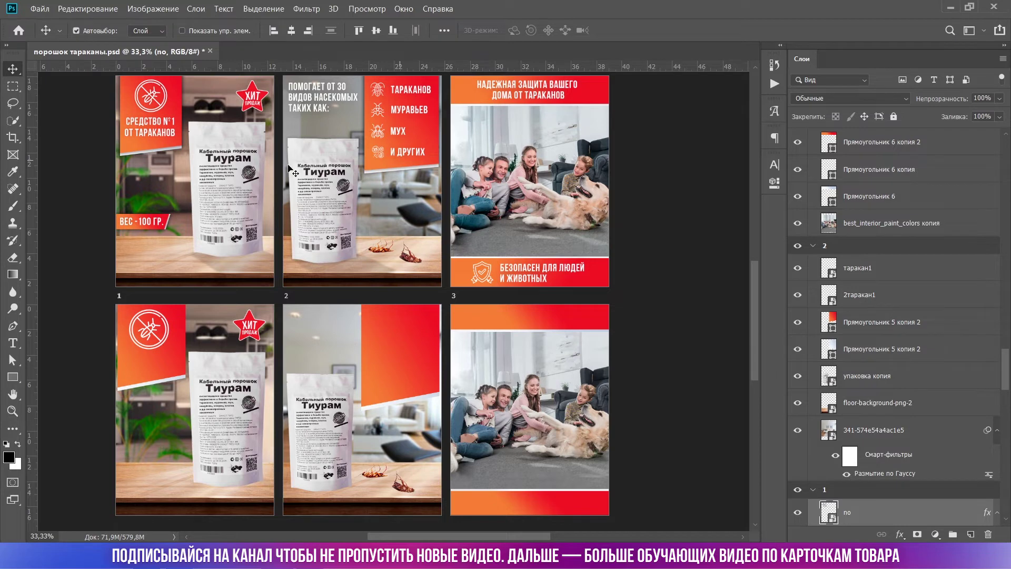
# Add the two-line text "СРЕДСТВО №1 ОТ ТАРАКАНОВ" below the insect icon on the red banner of the new artboard 1
pyautogui.scroll(2, 389, 190)
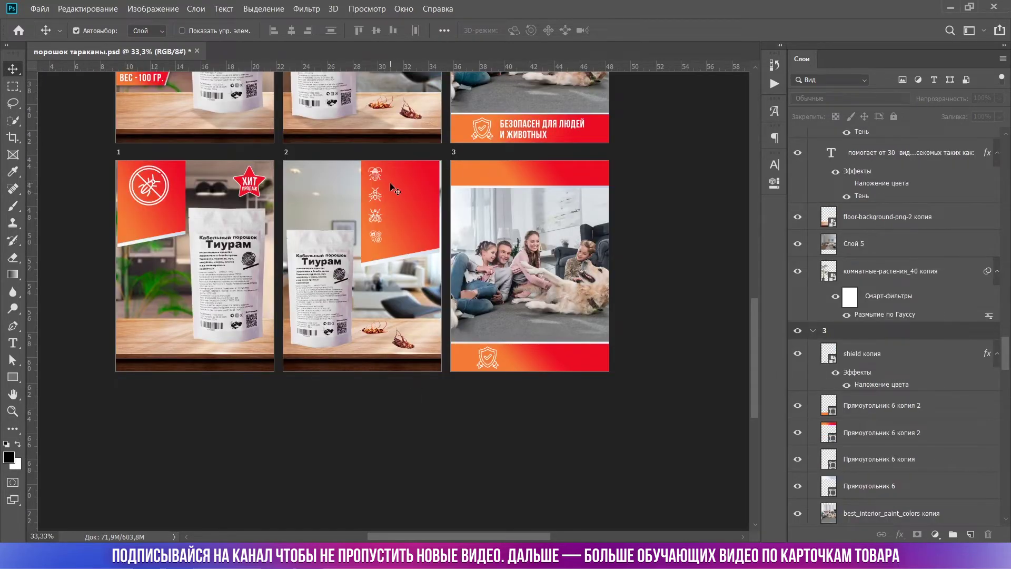
pyautogui.scroll(3, 498, 364)
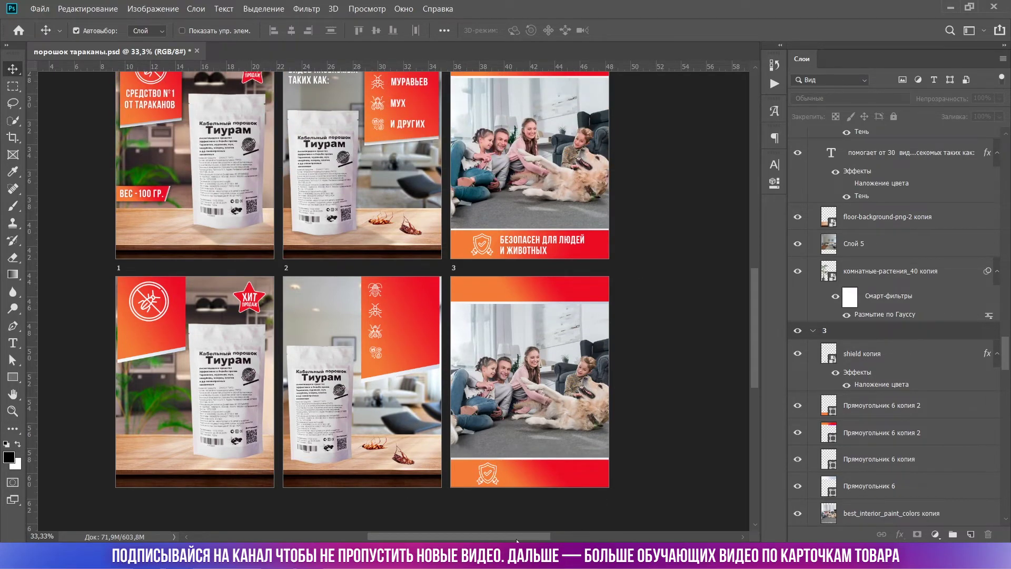
pyautogui.moveTo(515, 538); pyautogui.dragTo(490, 538)
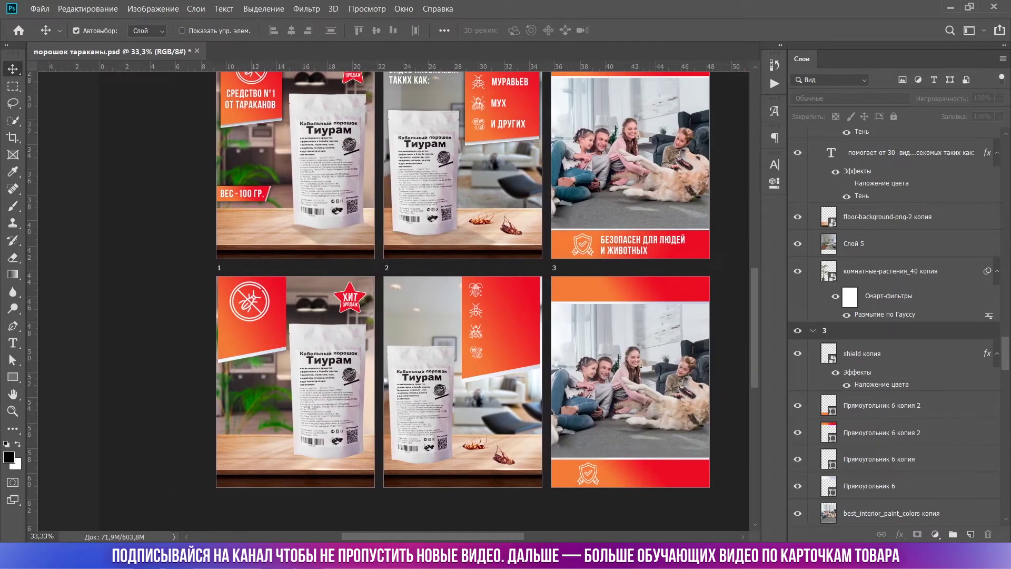
pyautogui.hscroll(-3, 323, 224)
pyautogui.scroll(4, 324, 224)
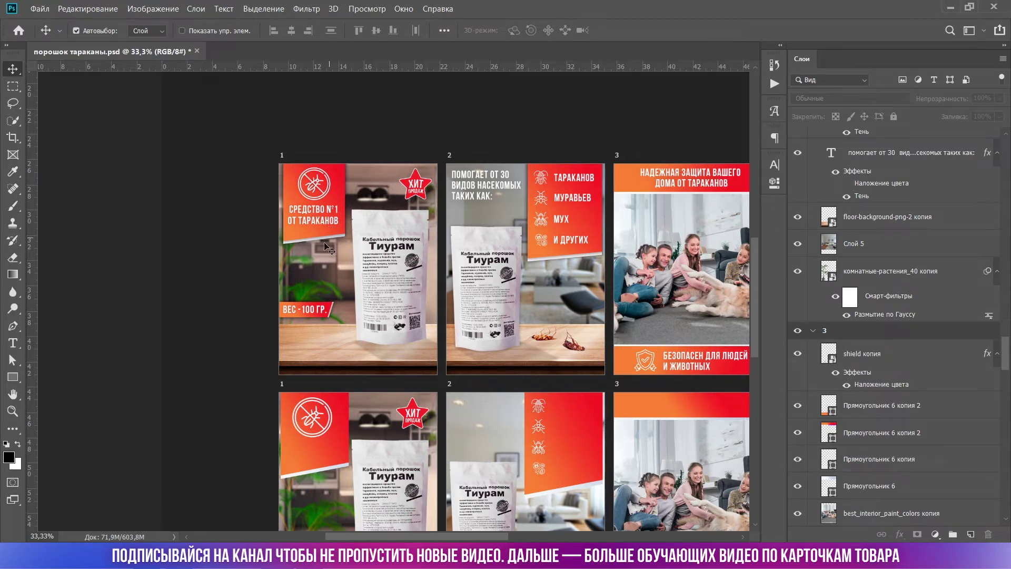
pyautogui.click(13, 344)
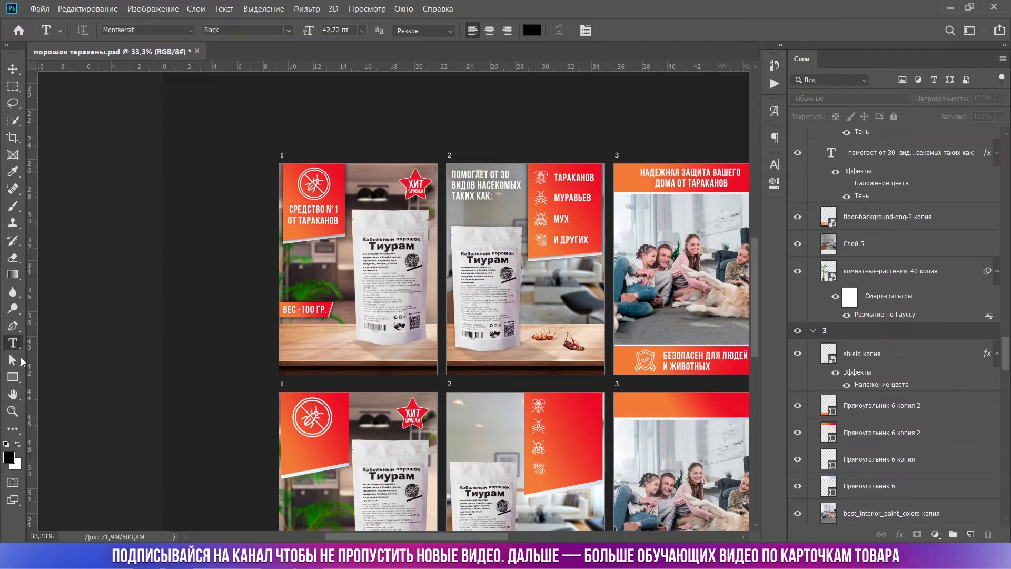
pyautogui.click(286, 449)
pyautogui.write('СРЕДСТВО №1')
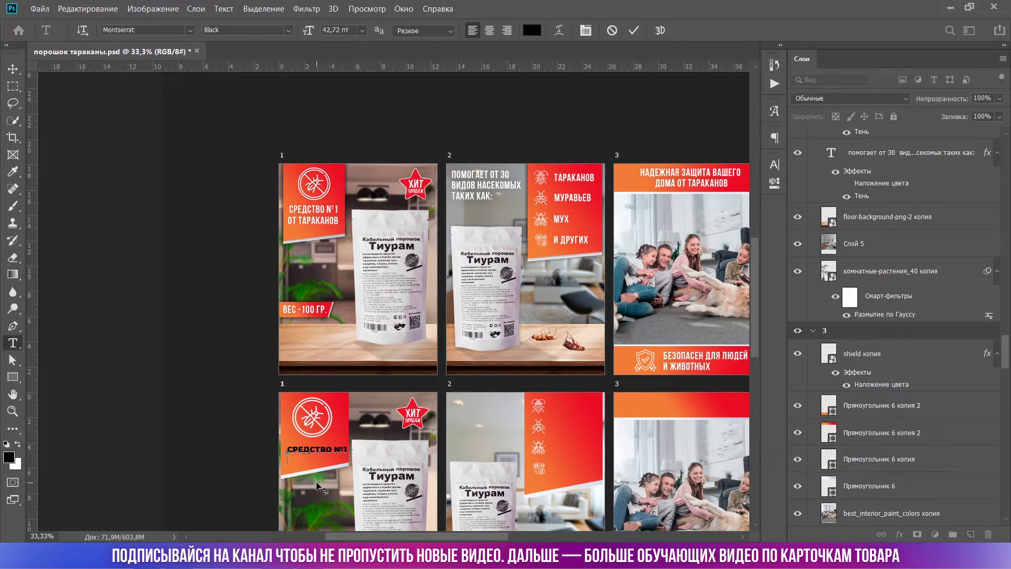
pyautogui.write('ОТ ТАРАКАНОВ')
# Set the whole heading's font to Bebas Neue Bold
pyautogui.tripleClick(305, 457)
pyautogui.hotkey('ctrl', 'a')
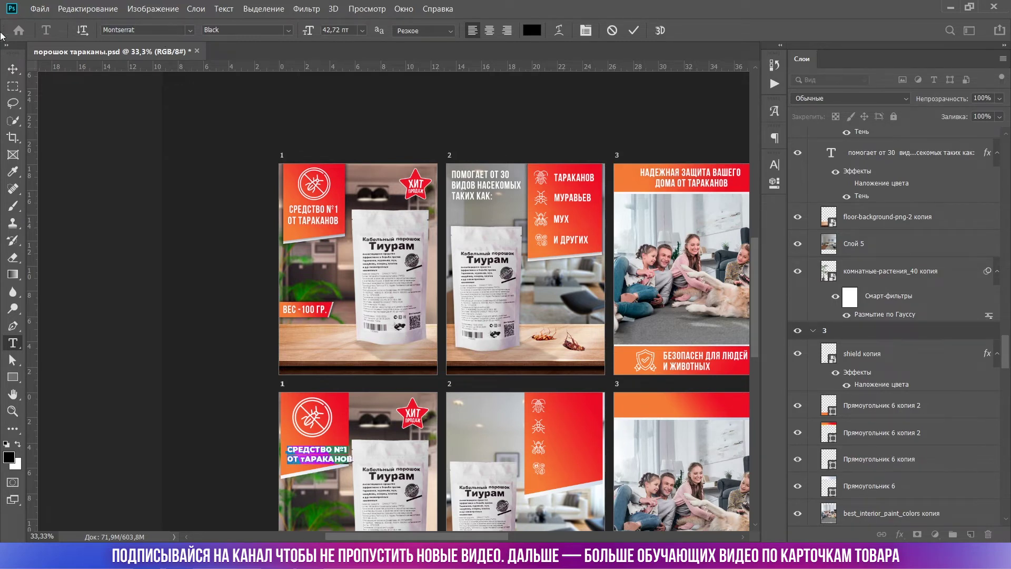
pyautogui.click(138, 30)
pyautogui.click(190, 30)
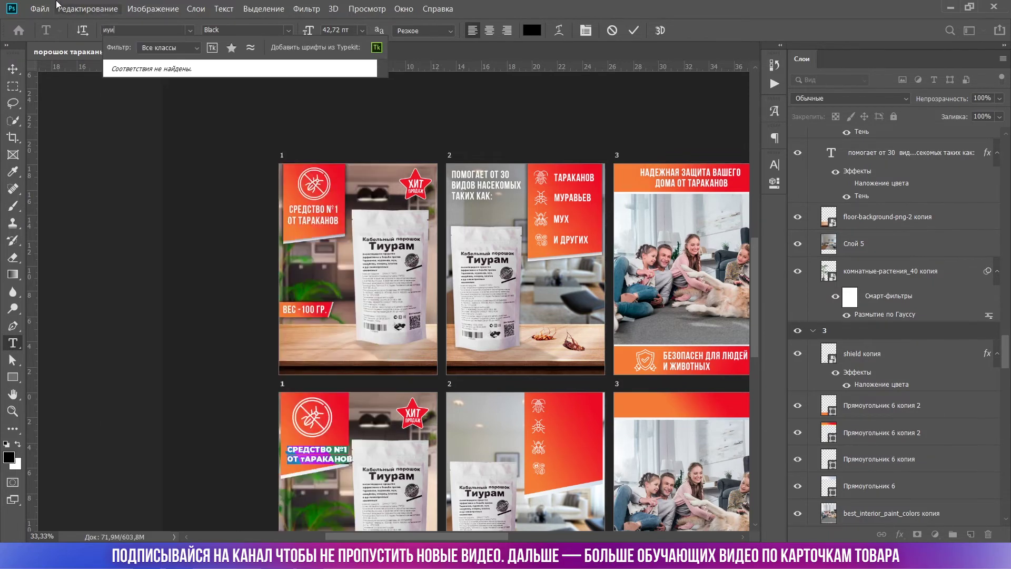
# Replace the missing number-sign character before the 1 in the heading with the letter N, following the reference card
pyautogui.hotkey('ctrl', '+')
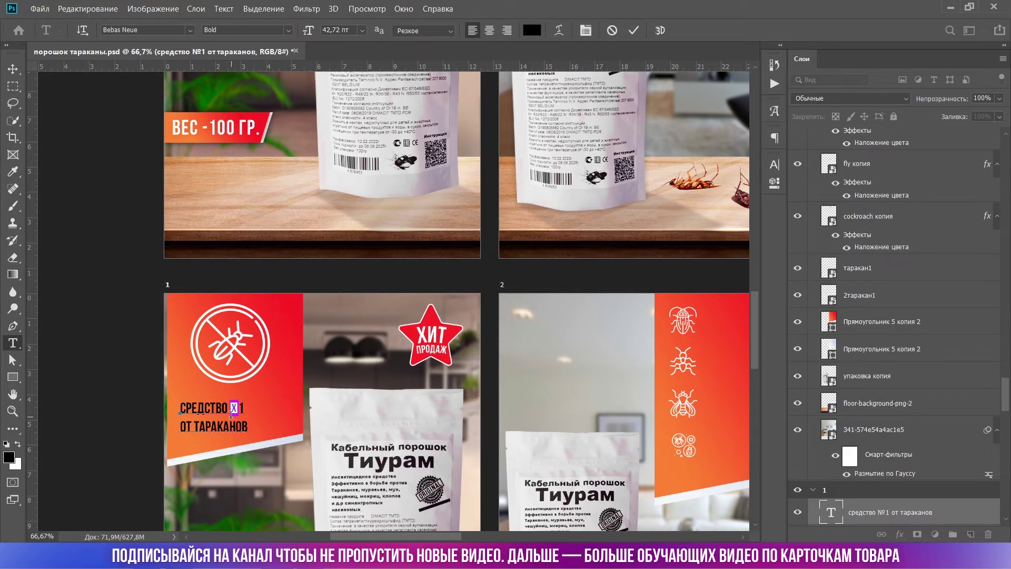
pyautogui.scroll(5, 235, 419)
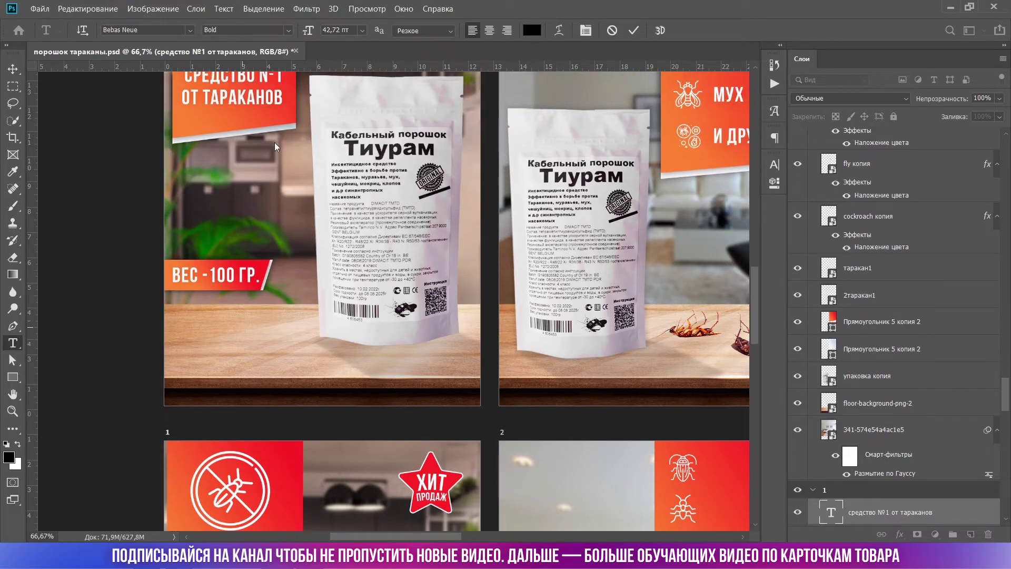
pyautogui.scroll(5, 296, 412)
pyautogui.scroll(-10, 305, 364)
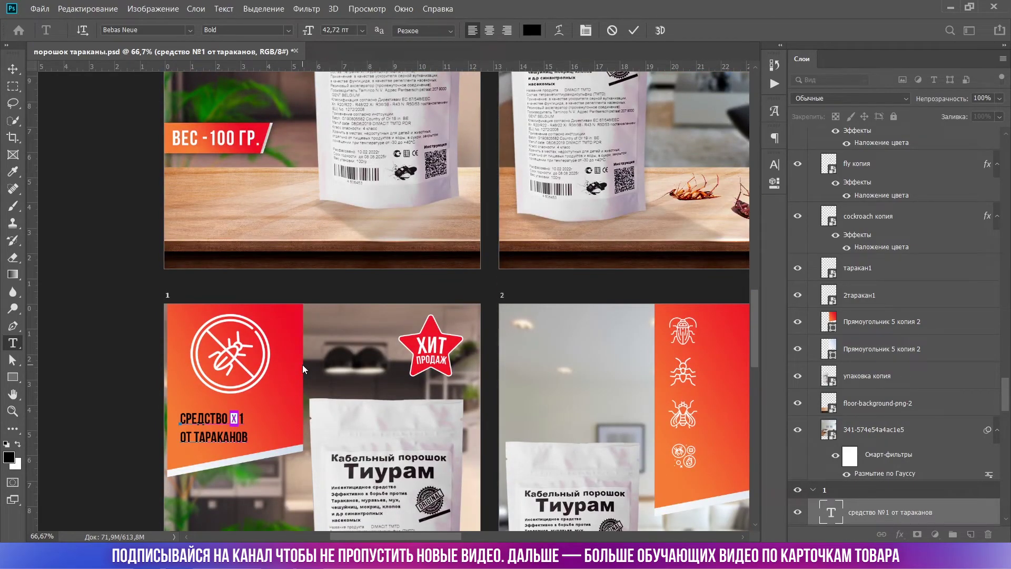
pyautogui.write('N')
# Set the color of the whole heading text to white, ffffff
pyautogui.hotkey('ctrl', 'a')
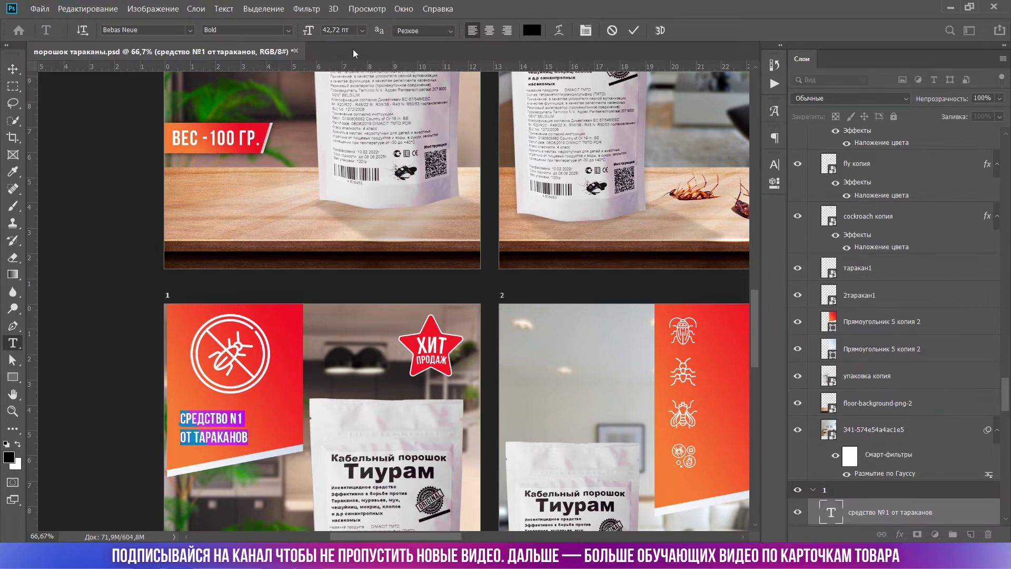
pyautogui.click(533, 30)
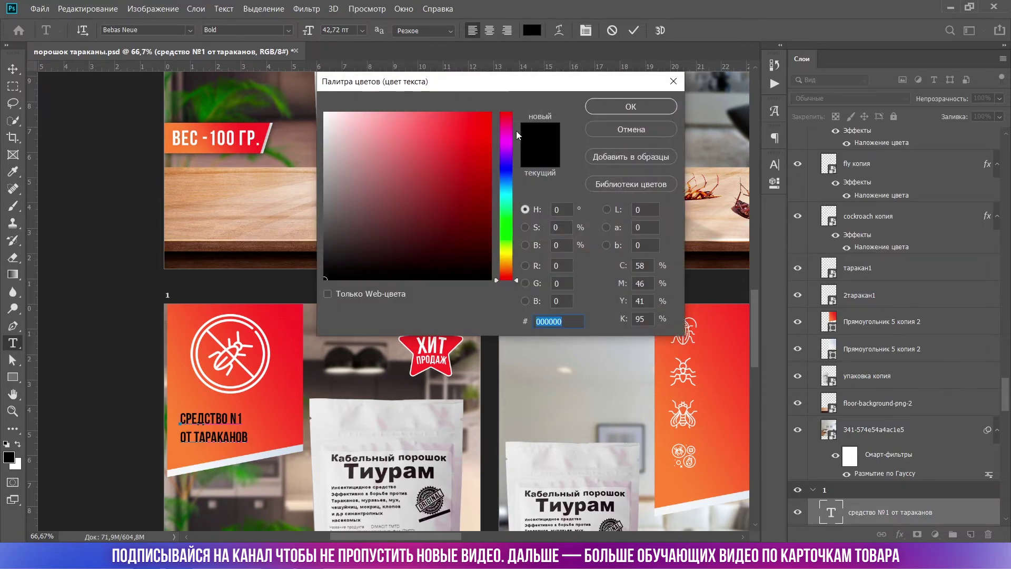
pyautogui.write('ffffff')
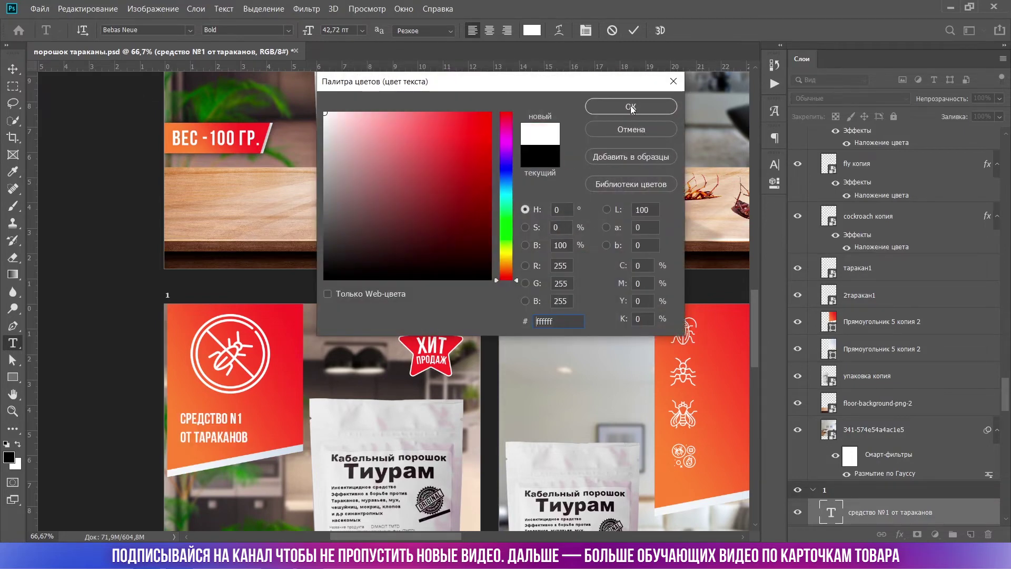
pyautogui.click(630, 106)
# Set the heading's leading to 40 pt and center-align its two lines
pyautogui.click(774, 164)
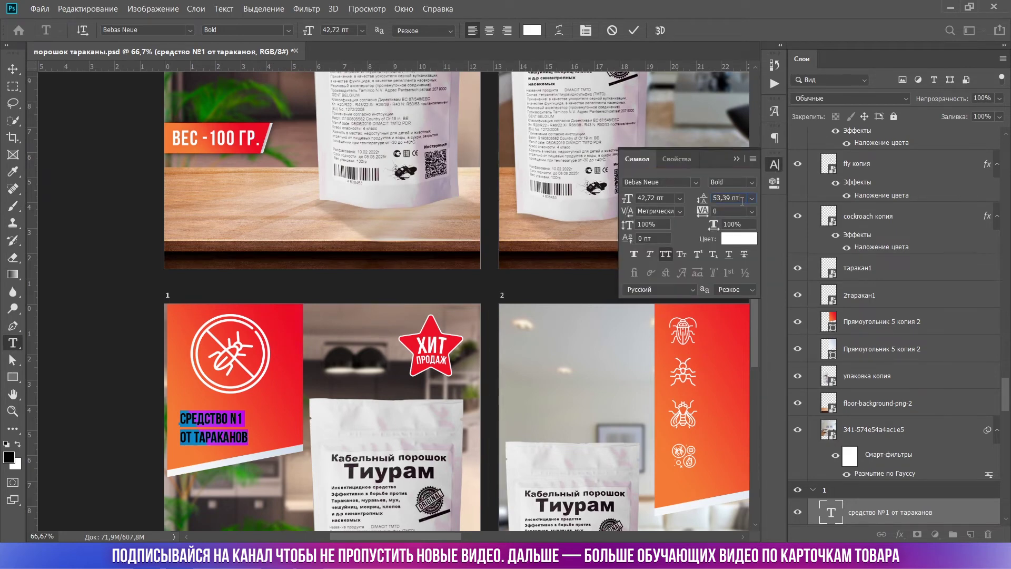
pyautogui.hotkey('shift', 'Down')
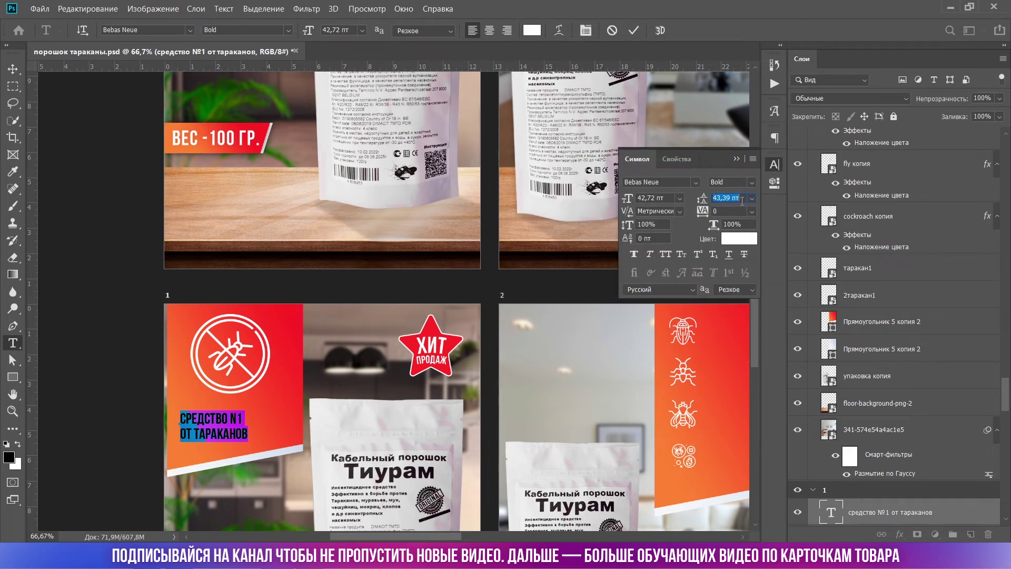
pyautogui.press('Down')
pyautogui.press('Down')
pyautogui.press('Down')
pyautogui.press('Down')
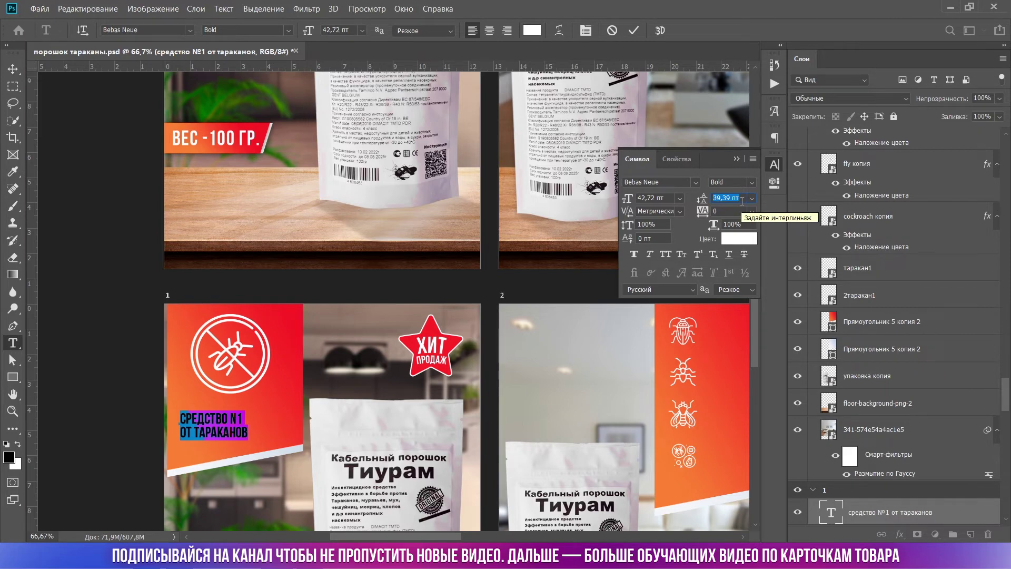
pyautogui.write('40')
pyautogui.press('Return')
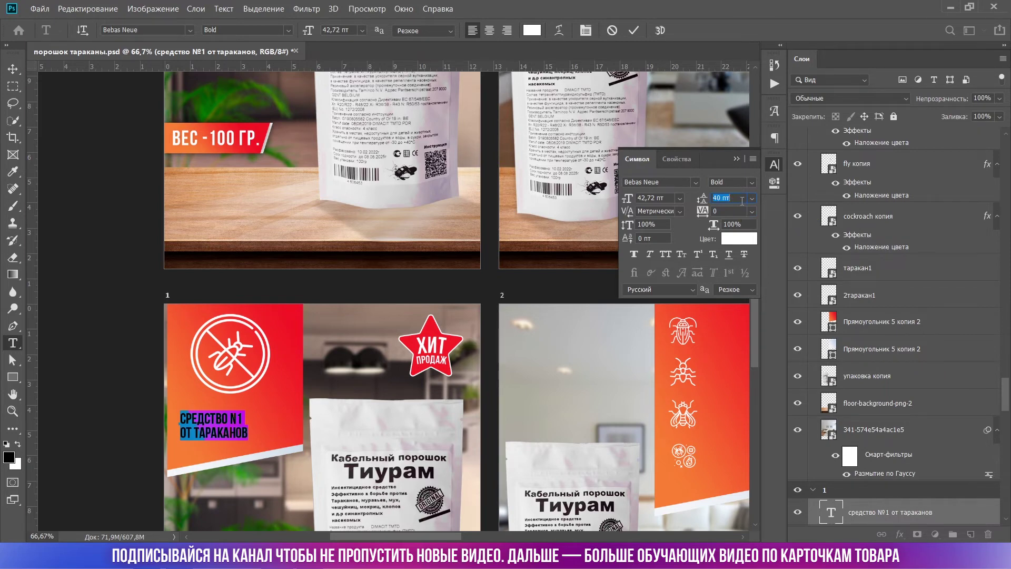
pyautogui.click(736, 156)
pyautogui.click(492, 33)
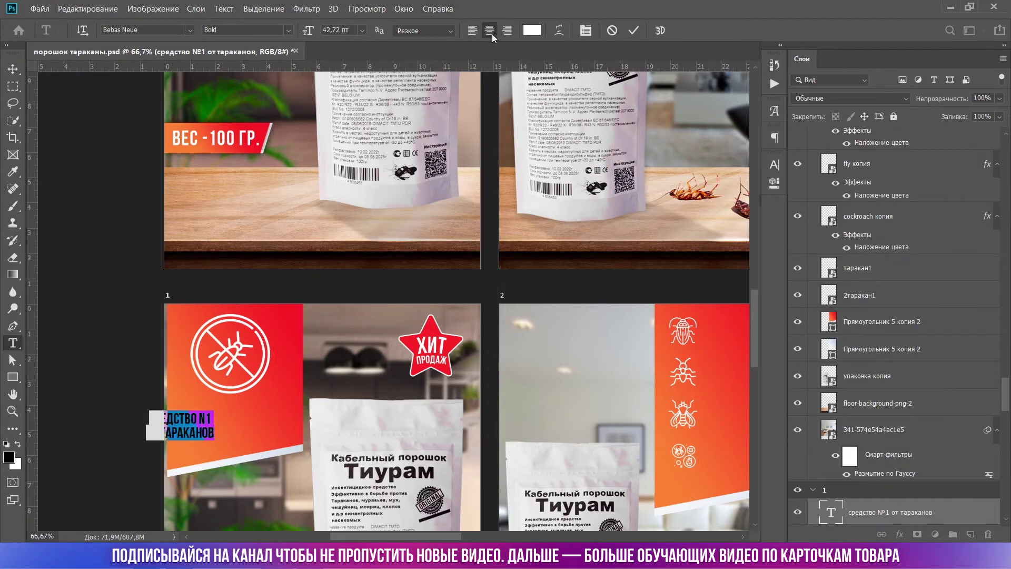
# Move the heading under the insect icon on the red banner and scale it up to 56.56 pt
pyautogui.click(12, 68)
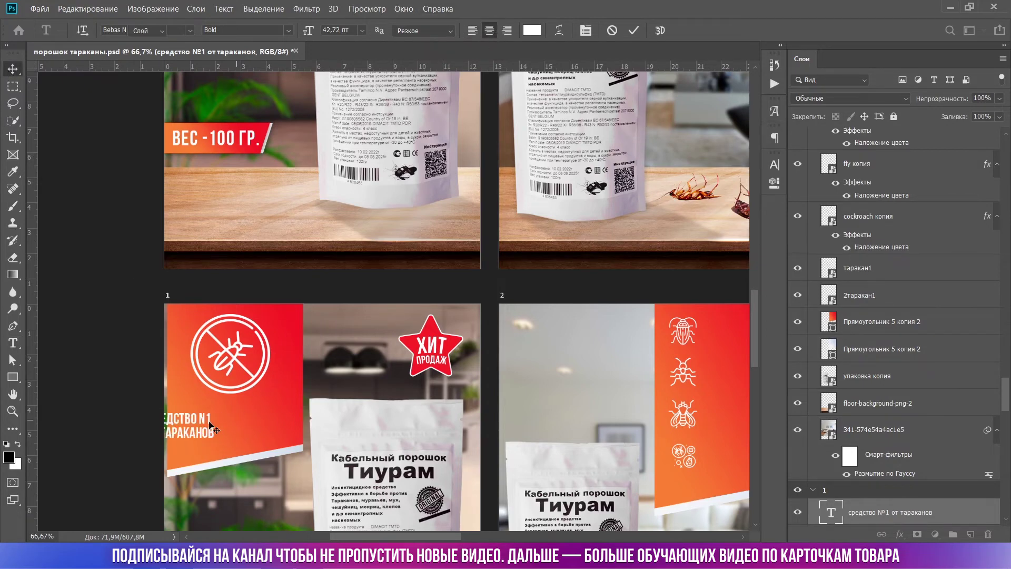
pyautogui.moveTo(211, 426); pyautogui.dragTo(261, 385)
pyautogui.scroll(-1, 196, 392)
pyautogui.hotkey('ctrl', 't')
pyautogui.press('Return')
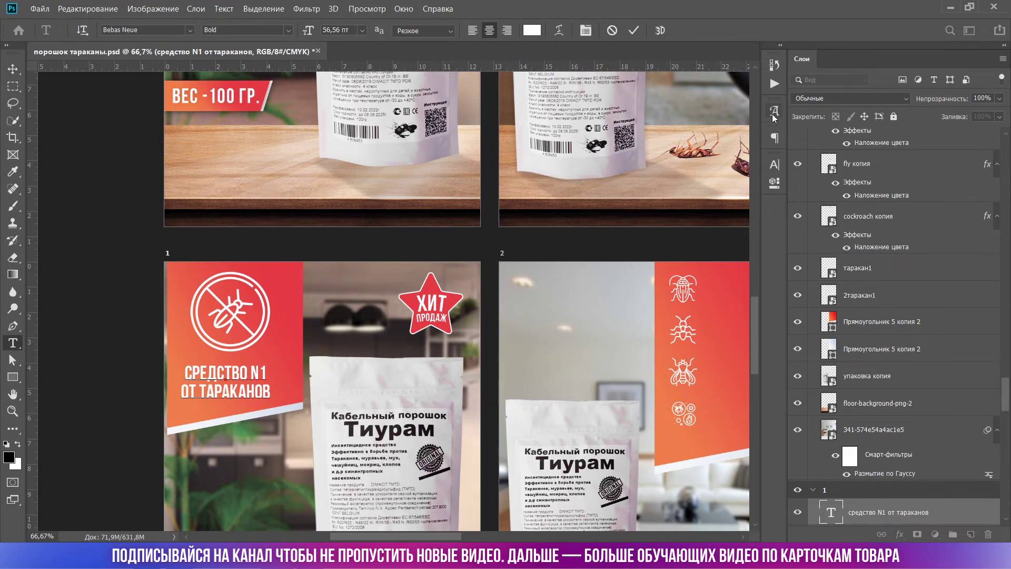
# Insert the Bebas Neue degree glyph between N and 1 in the heading and commit the text
pyautogui.click(404, 8)
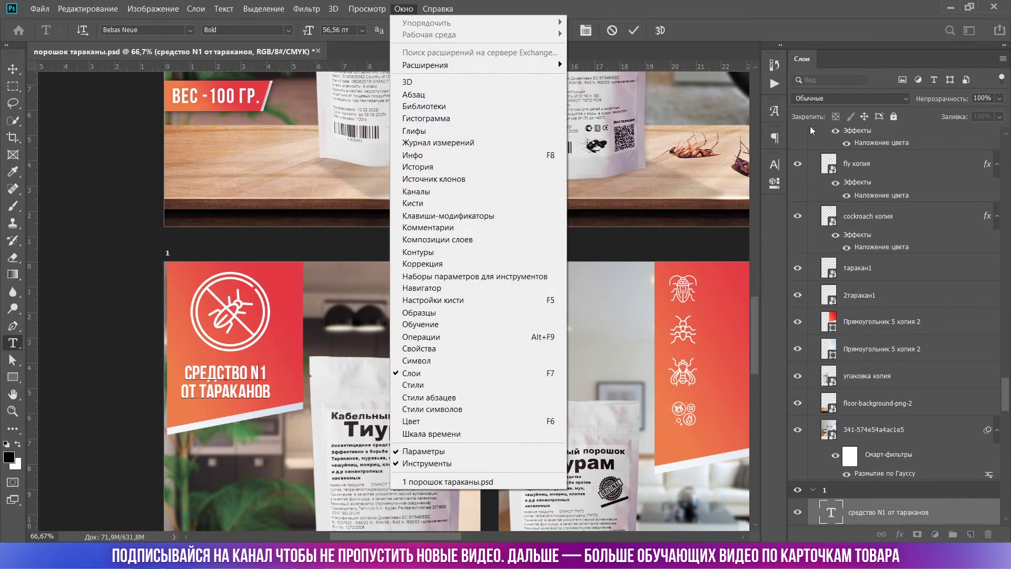
pyautogui.click(775, 109)
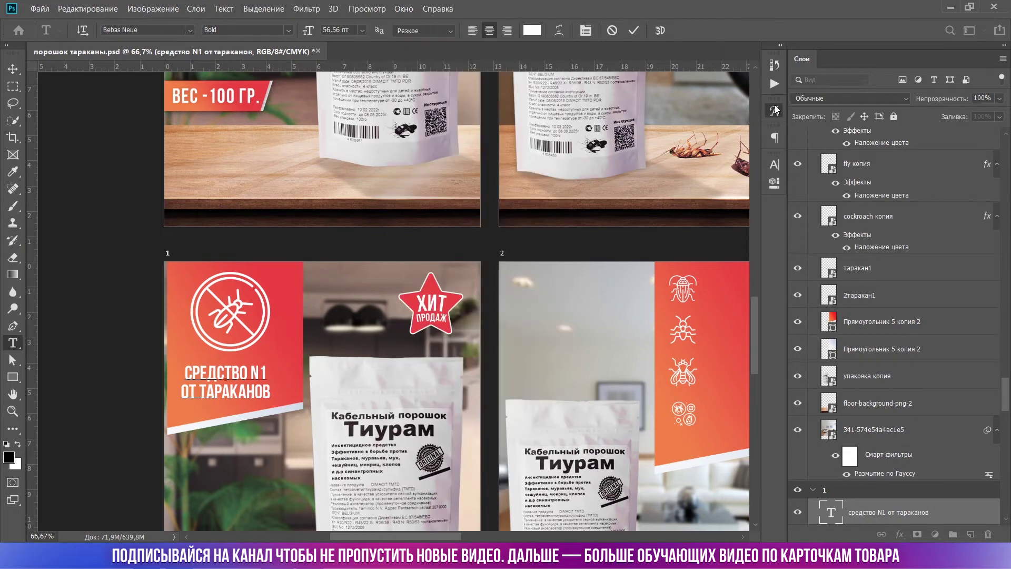
pyautogui.click(775, 109)
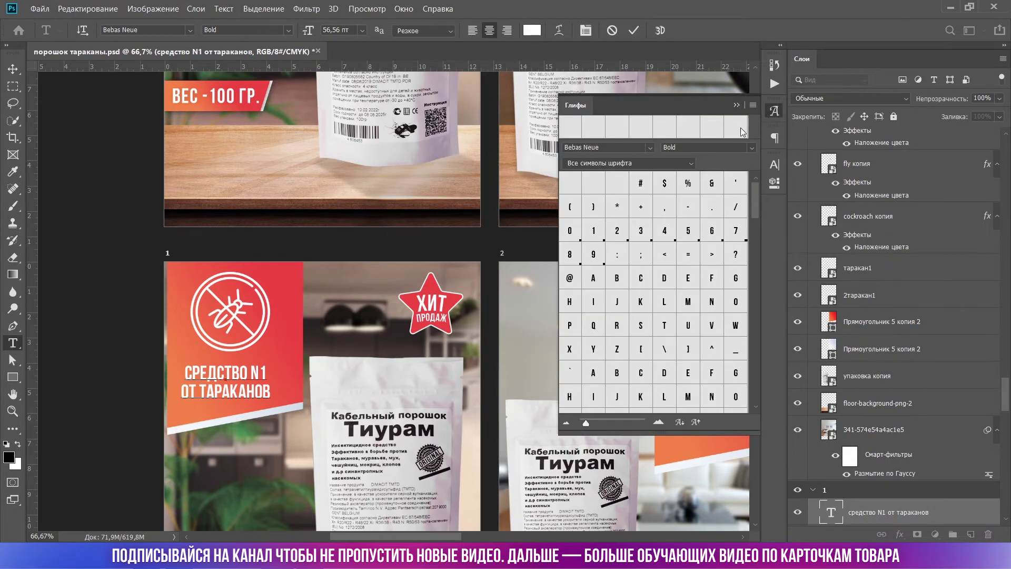
pyautogui.scroll(-3, 700, 237)
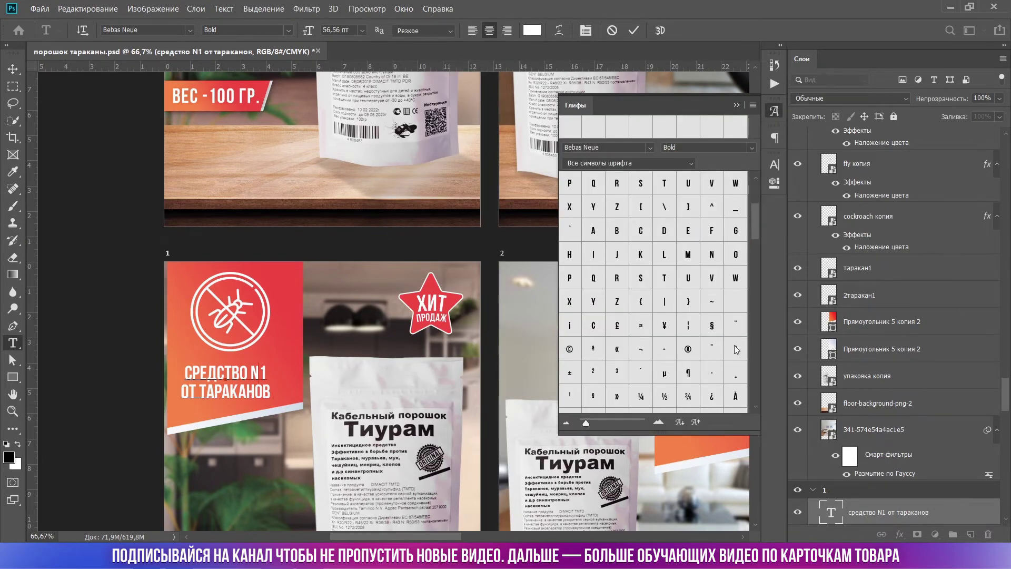
pyautogui.doubleClick(734, 349)
pyautogui.hotkey('ctrl', 'Return')
# Draw a small 11 × 4 px rectangle beneath the degree sign in card 1's heading and fill it with white
pyautogui.hotkey('ctrl', '+')
pyautogui.hotkey('ctrl', '+')
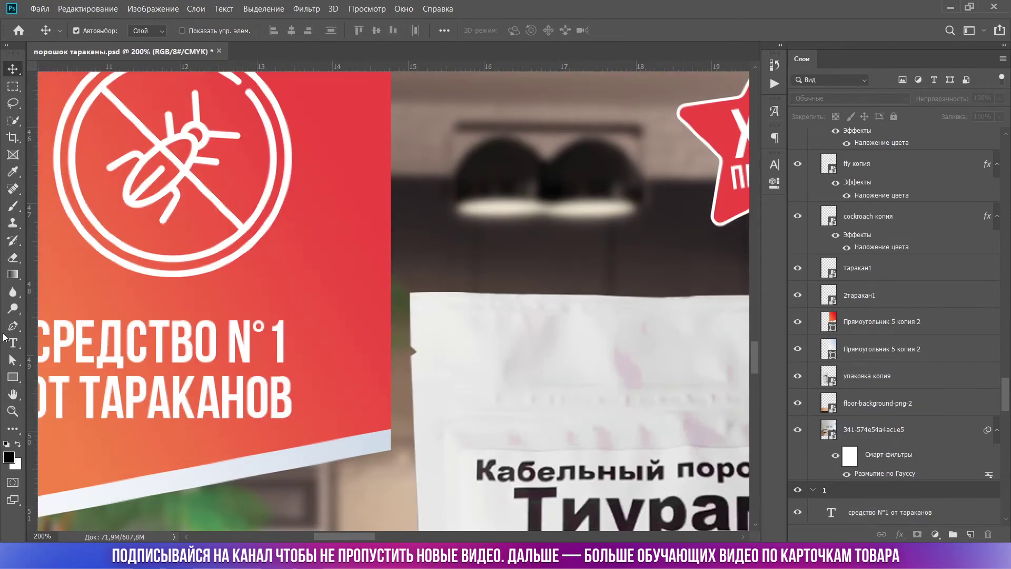
pyautogui.click(13, 377)
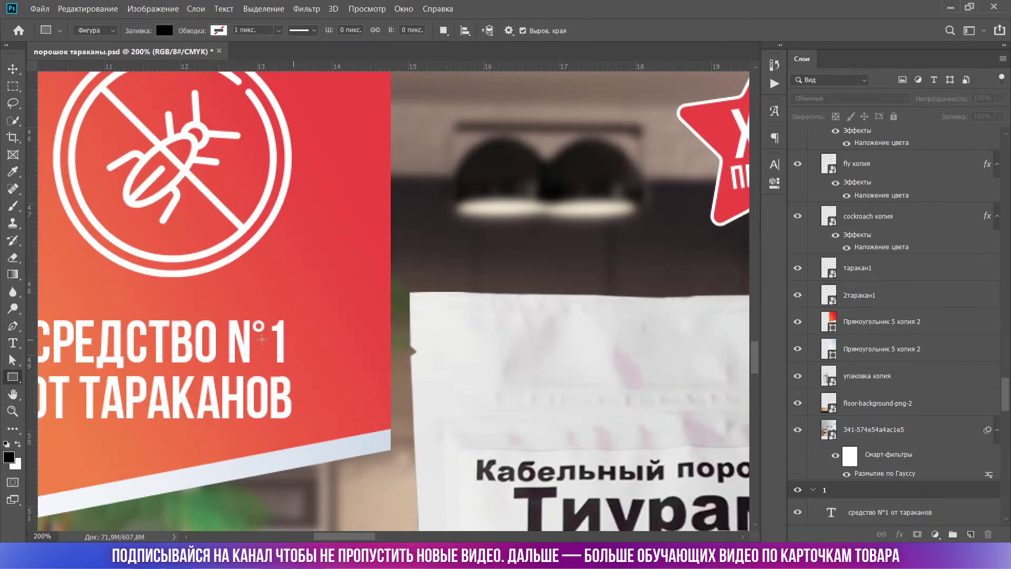
pyautogui.moveTo(255, 337); pyautogui.dragTo(263, 340)
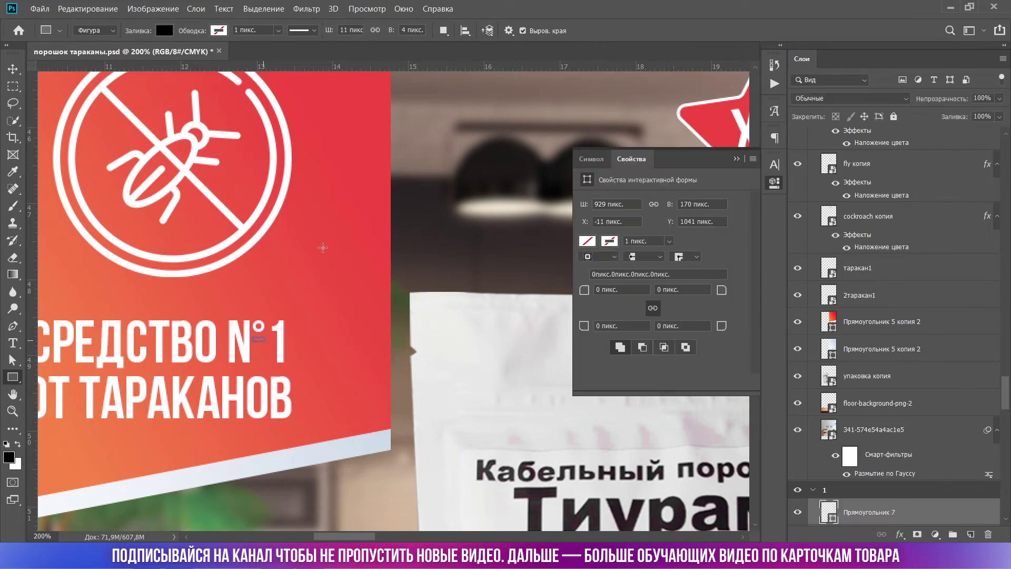
pyautogui.click(586, 242)
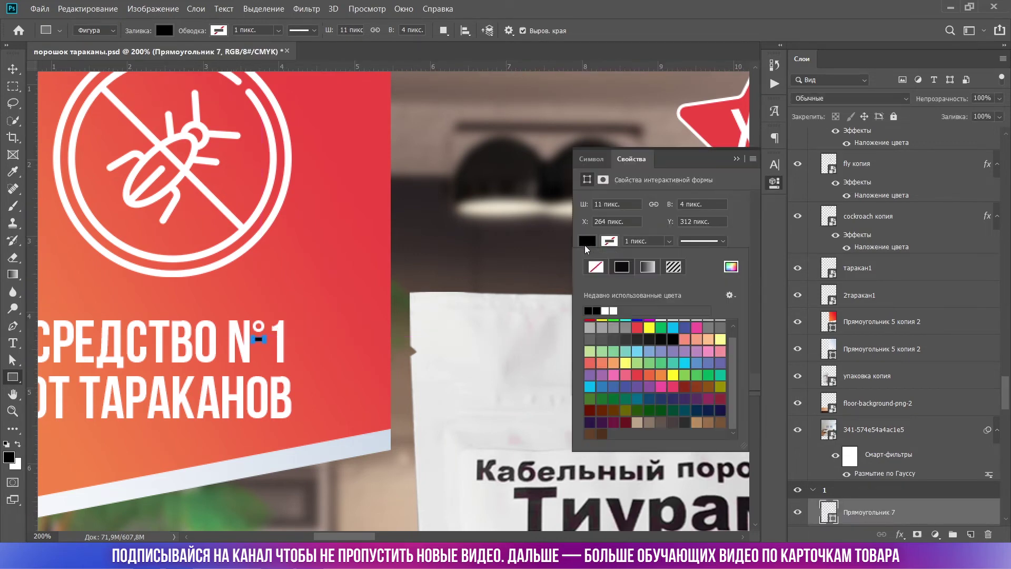
pyautogui.click(605, 310)
pyautogui.press('Escape')
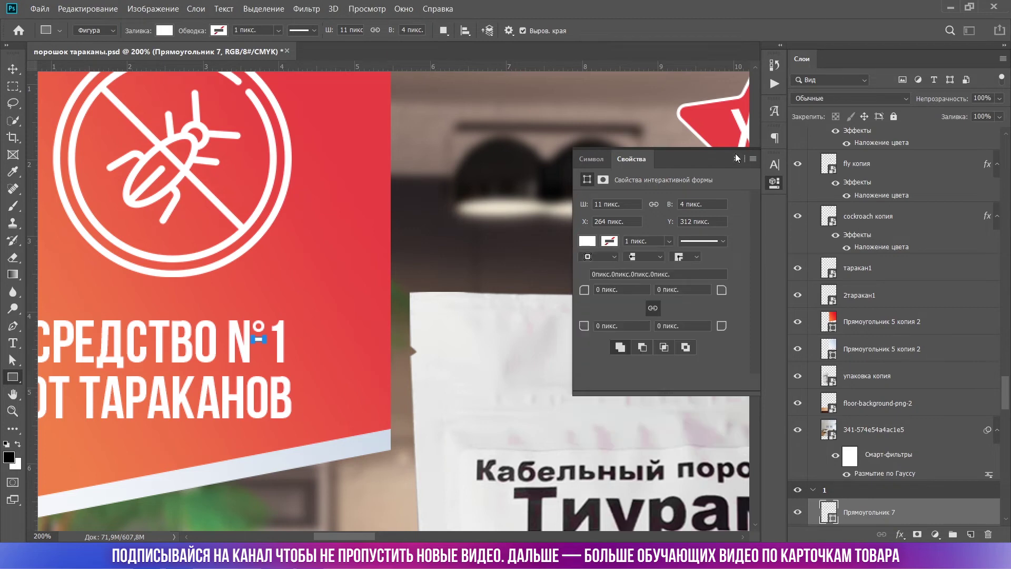
pyautogui.click(12, 69)
pyautogui.hotkey('ctrl', '0')
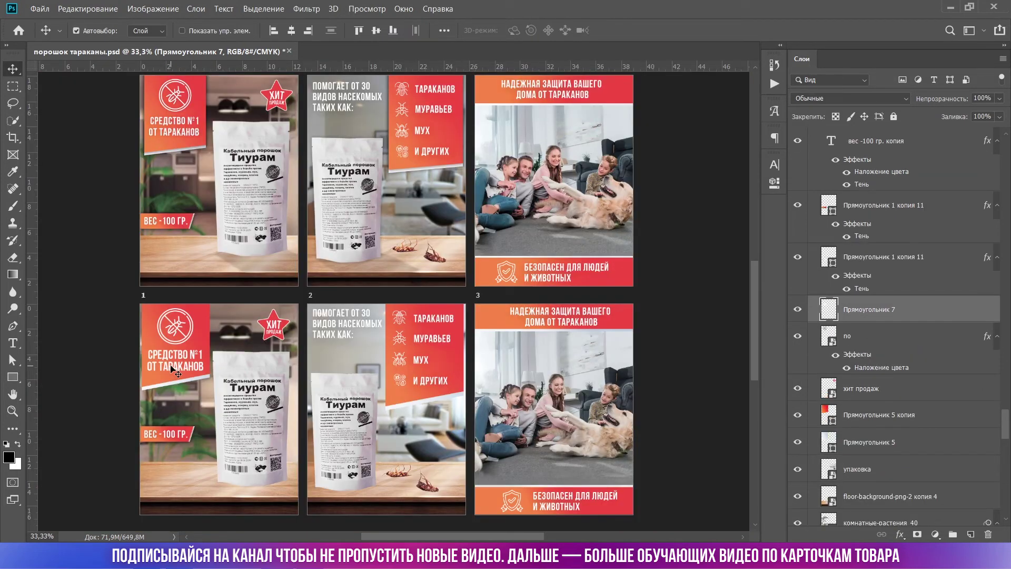
pyautogui.click(684, 333)
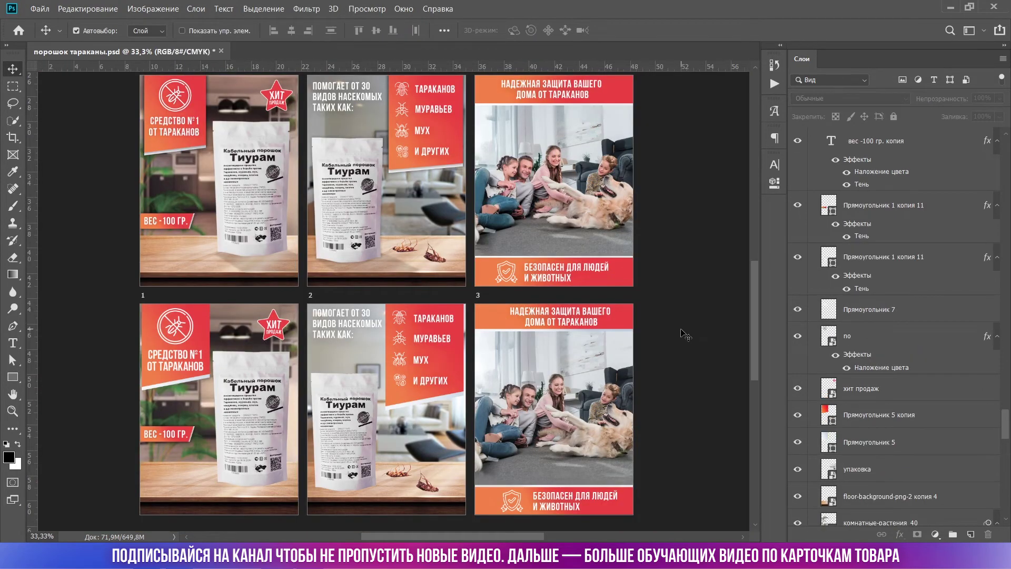
# Add a drop shadow to the light strip under card 1's red banner and set the shadow color to dark brown
pyautogui.click(166, 390)
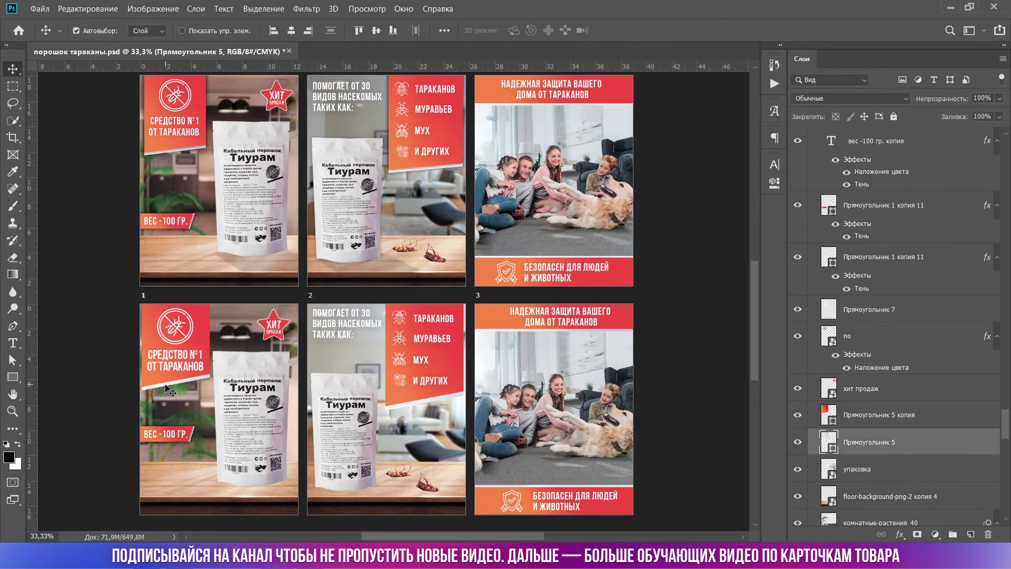
pyautogui.click(899, 535)
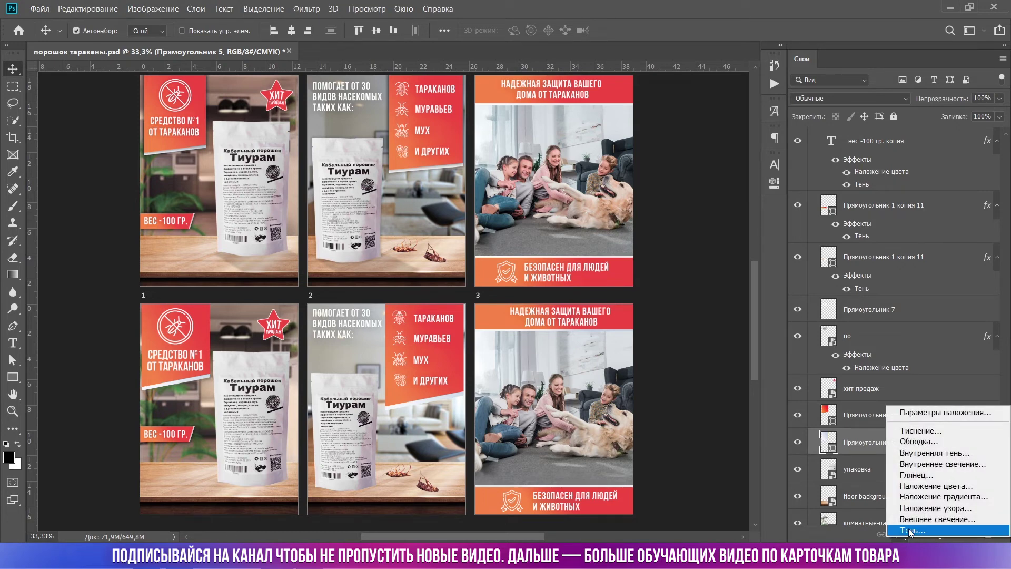
pyautogui.click(909, 530)
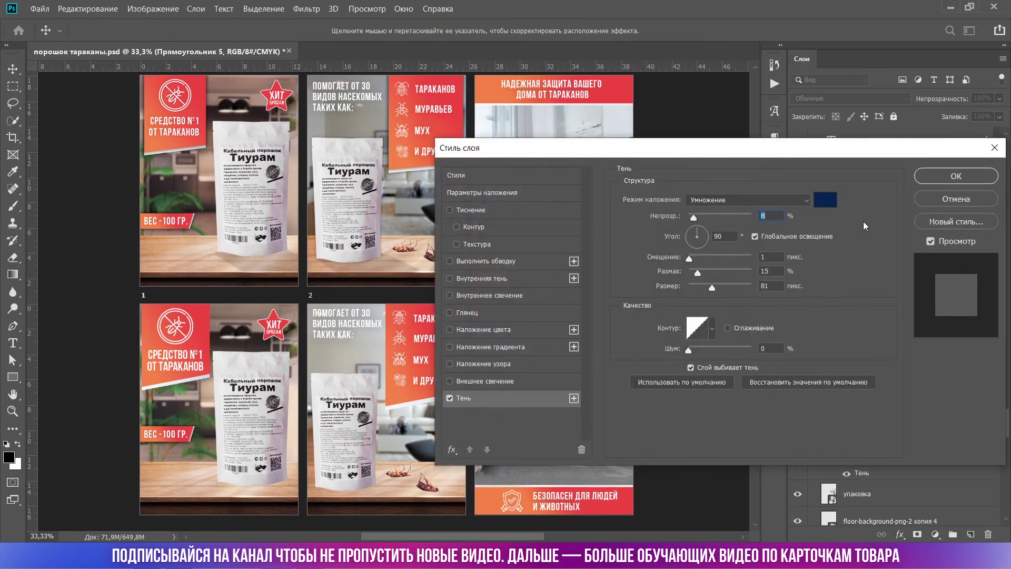
pyautogui.click(825, 204)
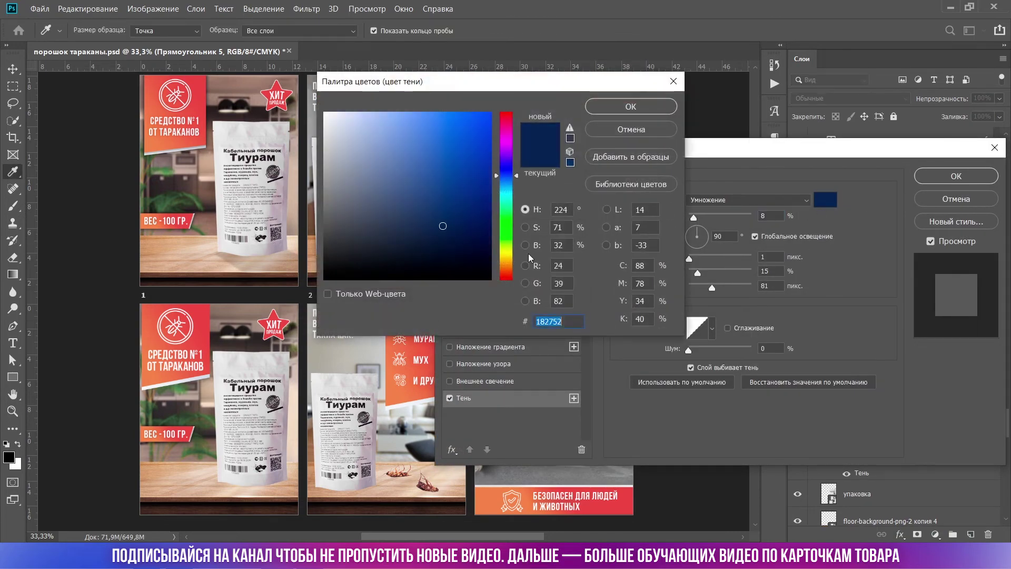
pyautogui.moveTo(506, 229); pyautogui.dragTo(508, 257)
pyautogui.moveTo(422, 262); pyautogui.dragTo(507, 261)
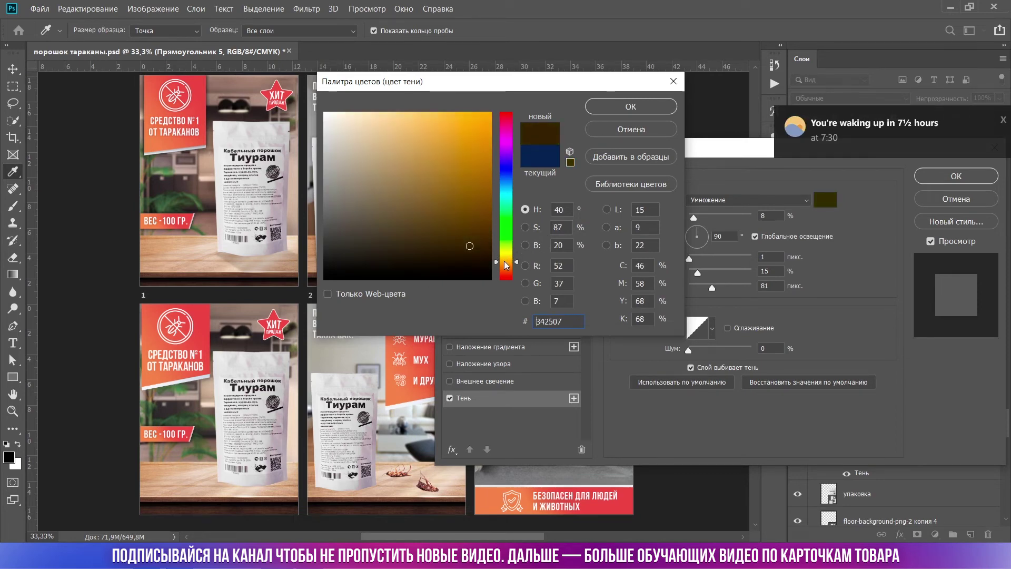
pyautogui.click(622, 106)
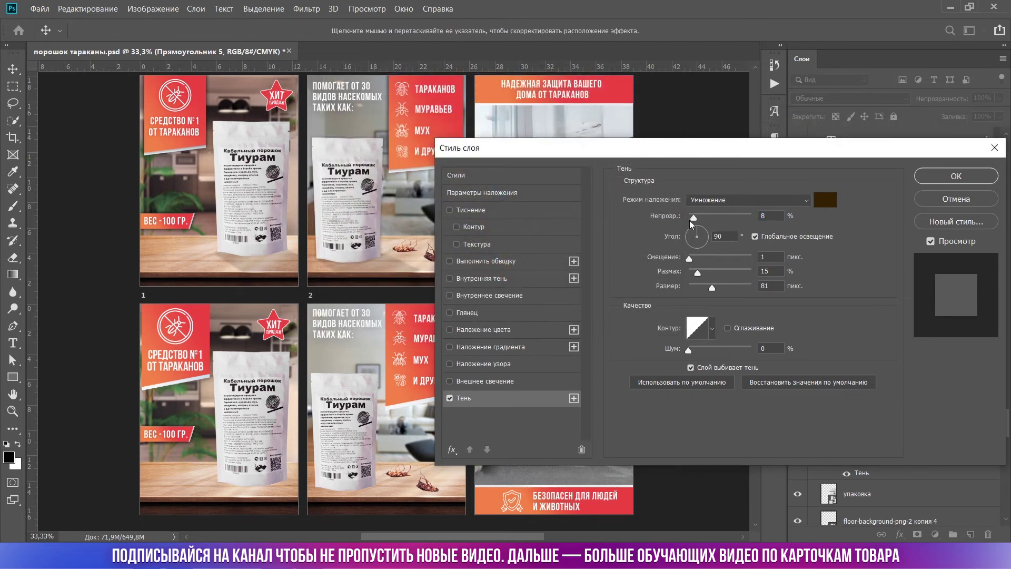
# Set the strip's drop shadow to 36% opacity and 40 px size, and apply the layer style
pyautogui.moveTo(695, 218); pyautogui.dragTo(711, 223)
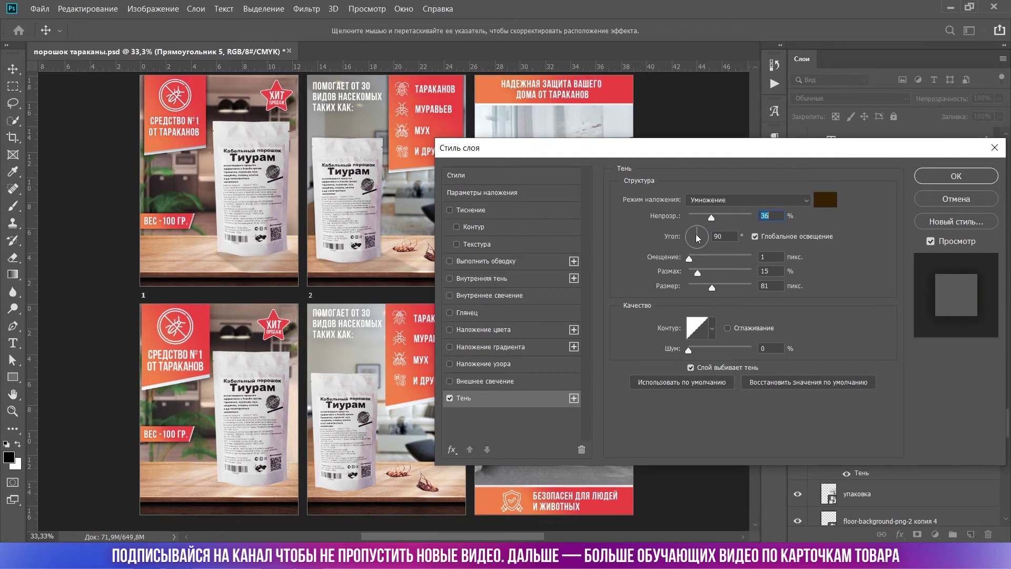
pyautogui.click(697, 274)
pyautogui.moveTo(712, 287); pyautogui.dragTo(702, 290)
pyautogui.click(955, 175)
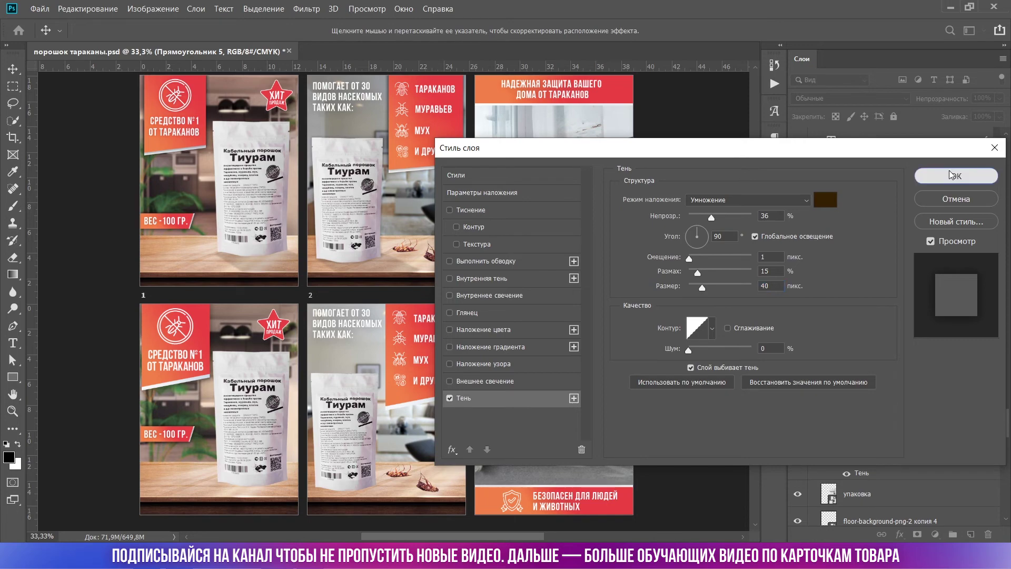
# Copy the layer style from card 1's light strip and paste it onto the light strip under card 2's red banner
pyautogui.rightClick(849, 495)
pyautogui.rightClick(870, 485)
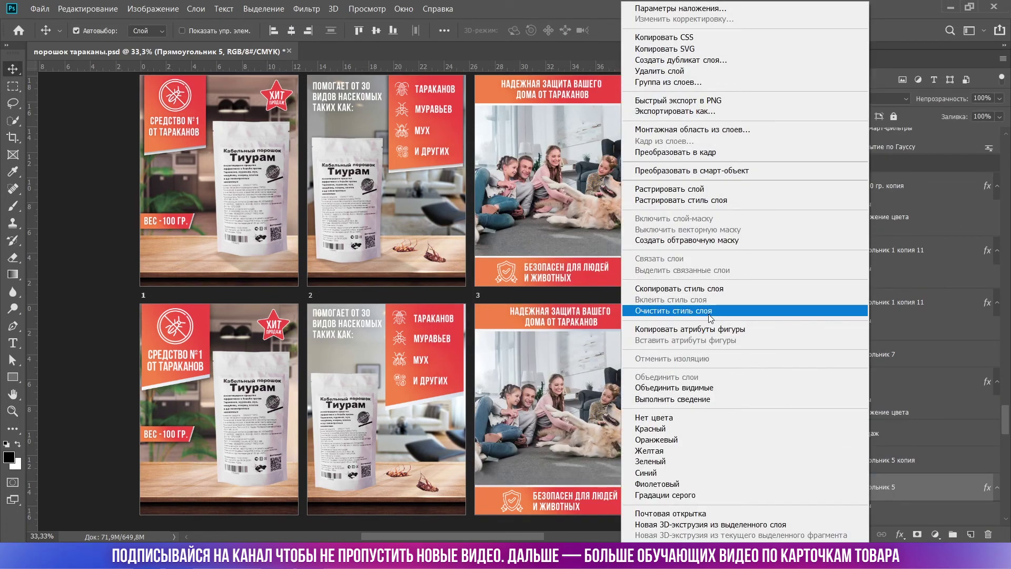
pyautogui.click(675, 289)
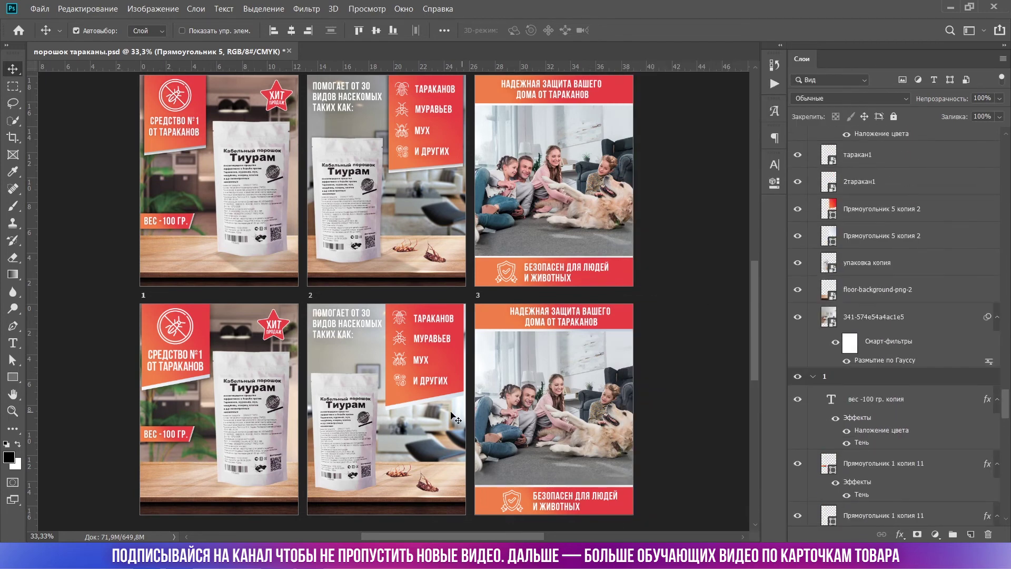
pyautogui.click(432, 406)
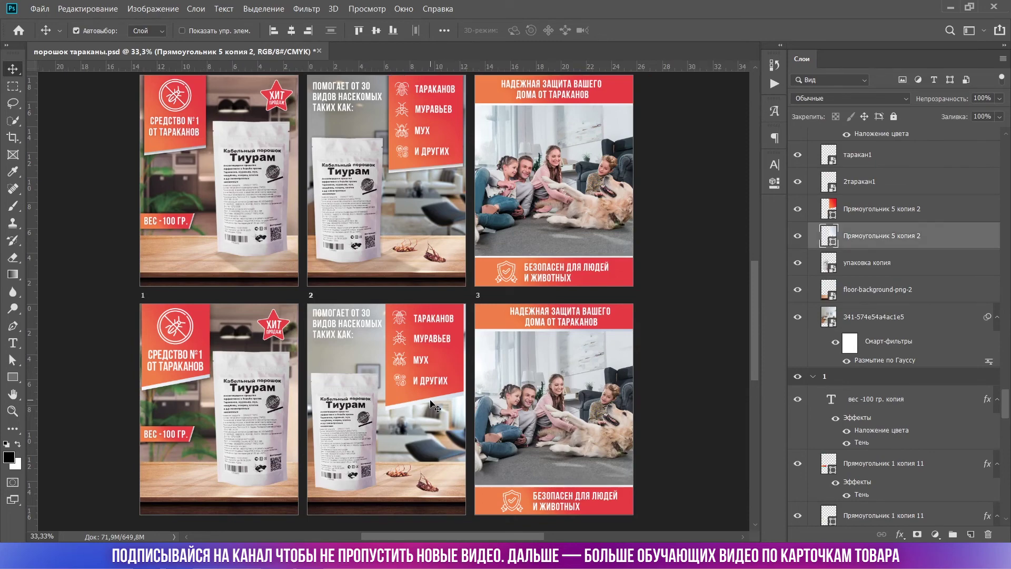
pyautogui.rightClick(853, 232)
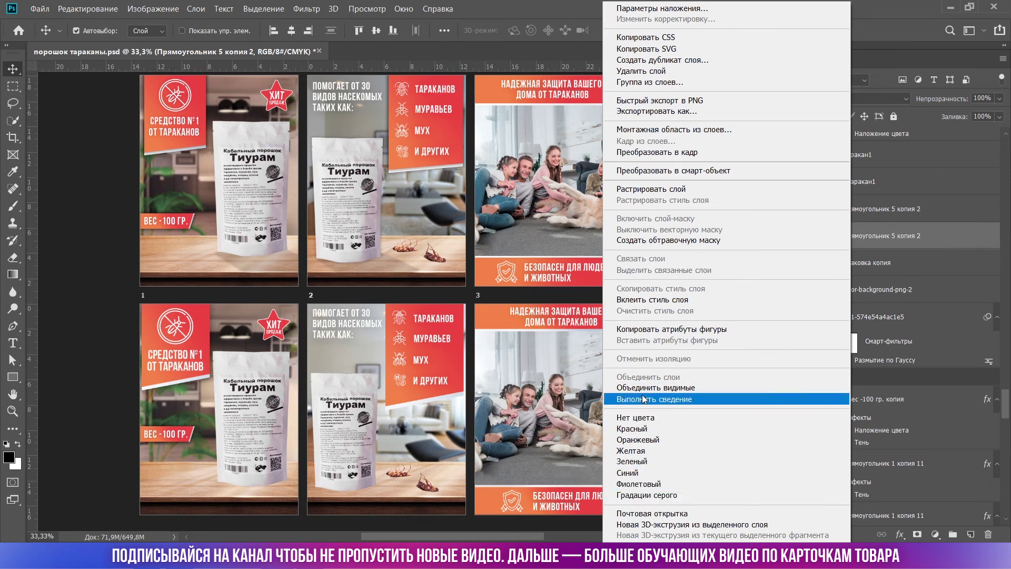
pyautogui.click(644, 300)
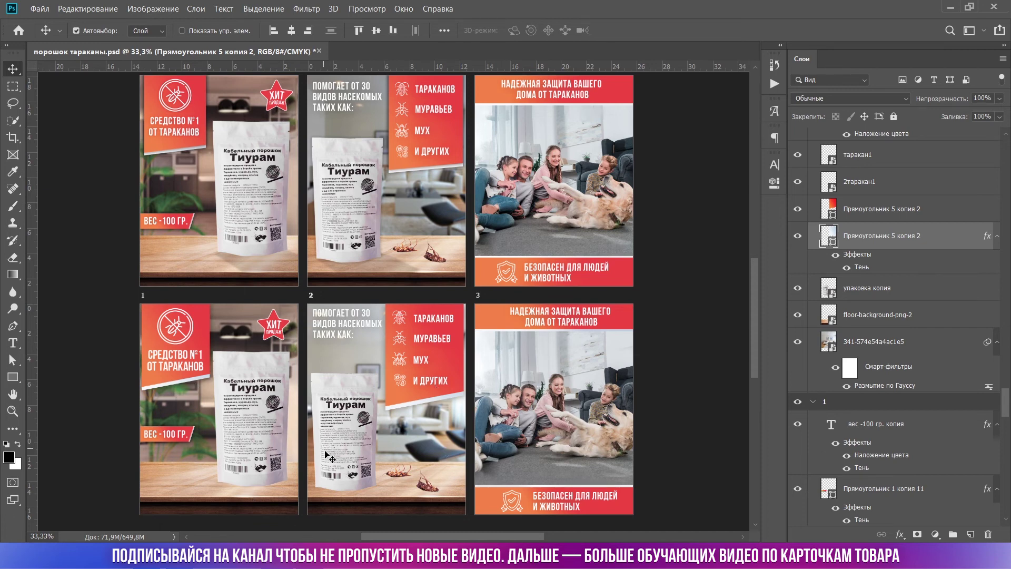
# Nudge the package image on the lower card 2 slightly upward on the table
pyautogui.scroll(1, 328, 450)
pyautogui.click(342, 502)
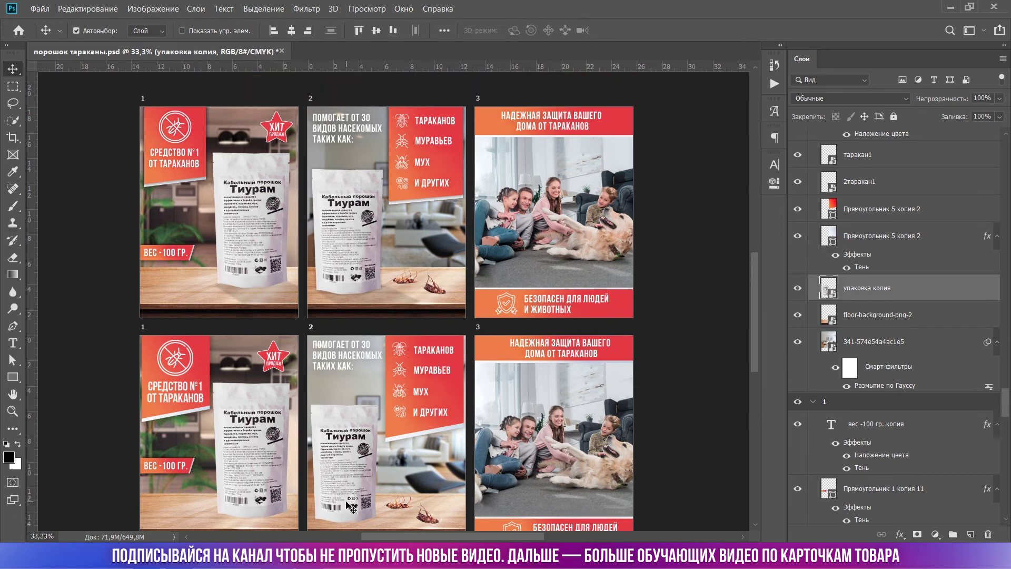
pyautogui.hotkey('shift', 'Up')
pyautogui.hotkey('shift', 'Up')
pyautogui.hotkey('shift', 'Up')
pyautogui.hotkey('shift', 'Up')
pyautogui.hotkey('shift', 'Up')
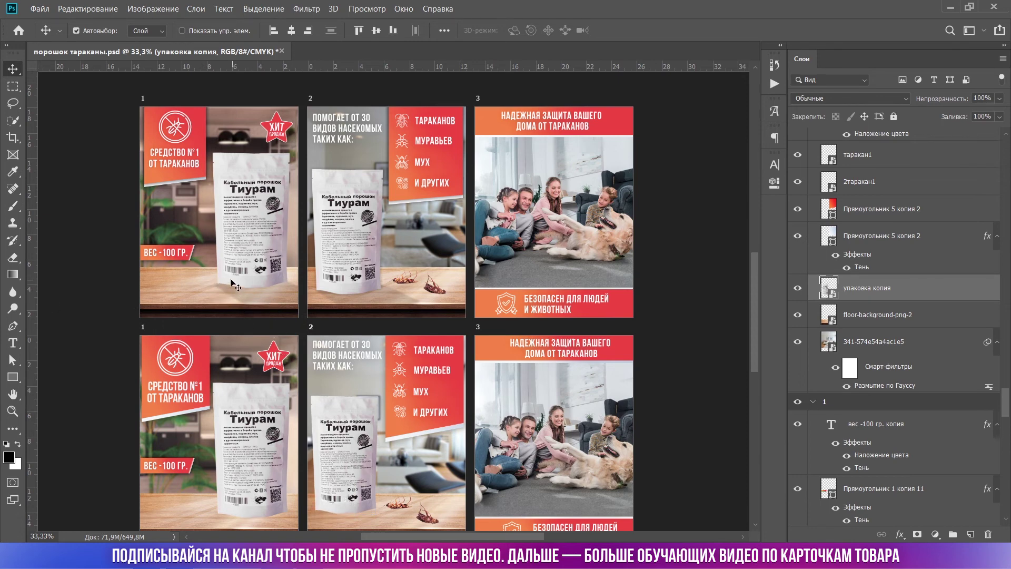
# Move the package image on the lower card 1 slightly to the right and deselect it
pyautogui.scroll(-3, 234, 286)
pyautogui.click(244, 368)
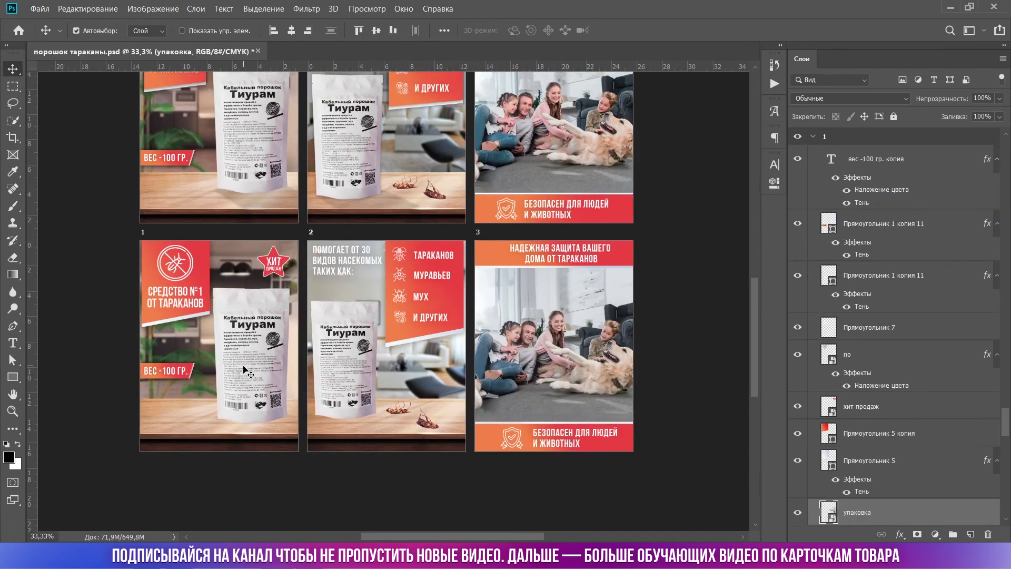
pyautogui.moveTo(252, 373); pyautogui.dragTo(255, 369)
pyautogui.scroll(-2, 255, 369)
pyautogui.click(74, 444)
# Draw a closed Pen shape about 477 × 294 px from the base of card 1's package toward the card's lower right corner
pyautogui.click(6, 326)
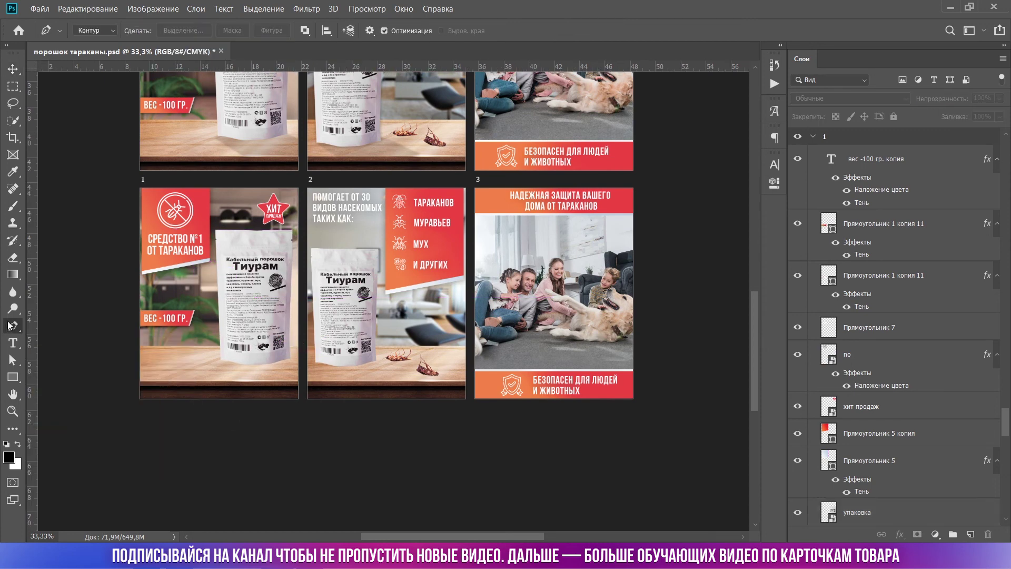
pyautogui.click(94, 30)
pyautogui.click(91, 41)
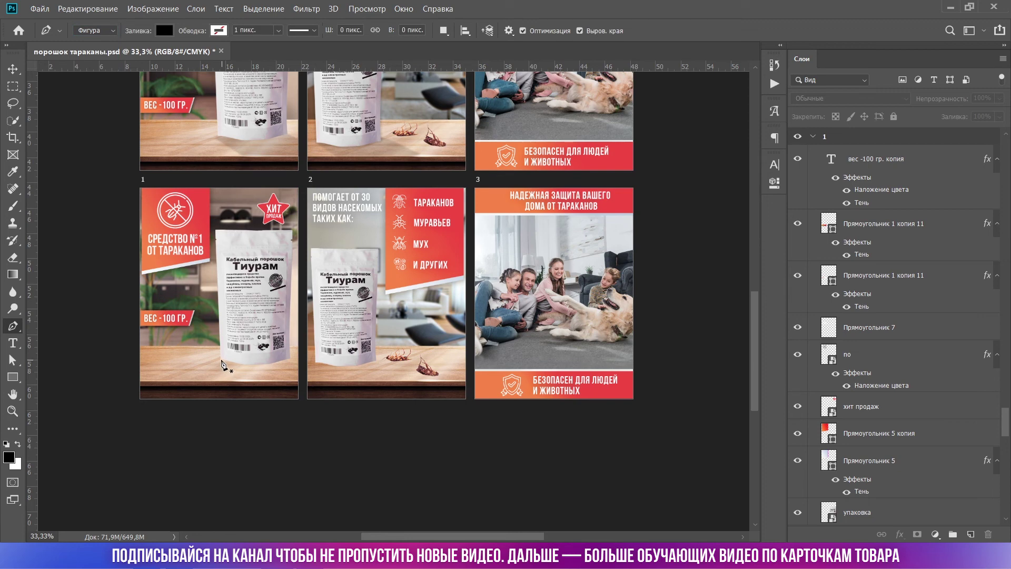
pyautogui.click(221, 360)
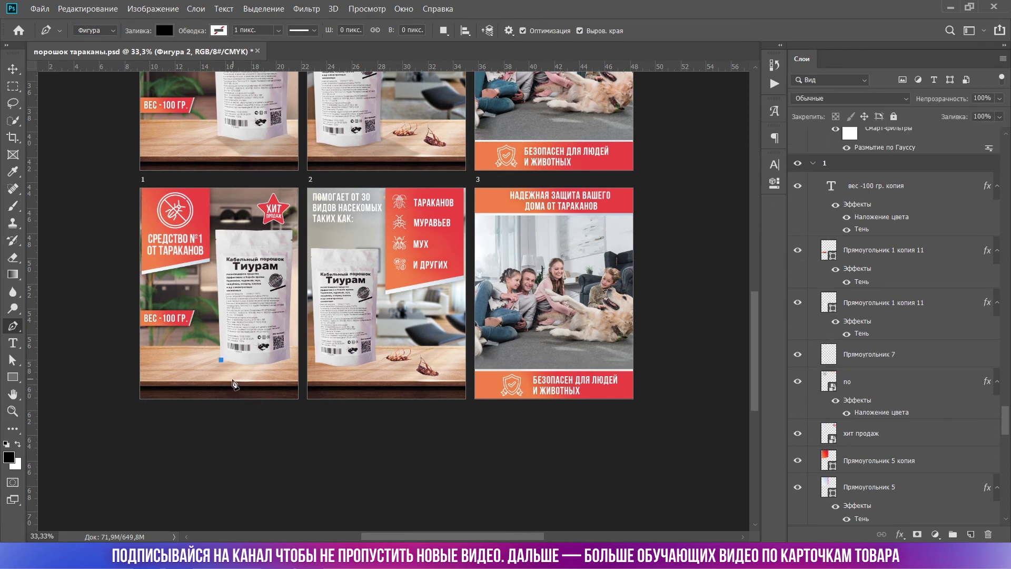
pyautogui.click(274, 406)
pyautogui.click(305, 403)
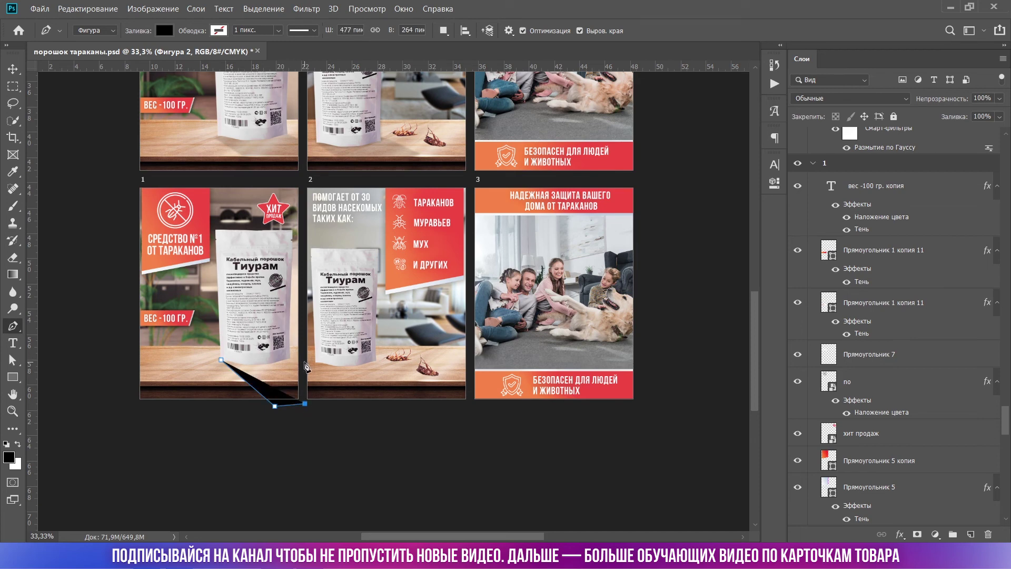
pyautogui.click(304, 361)
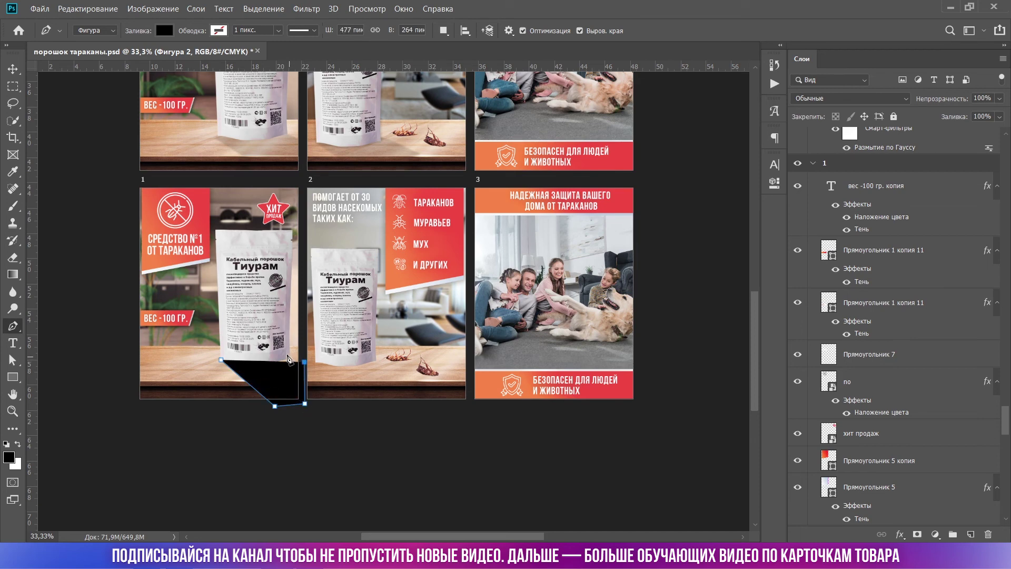
pyautogui.click(221, 360)
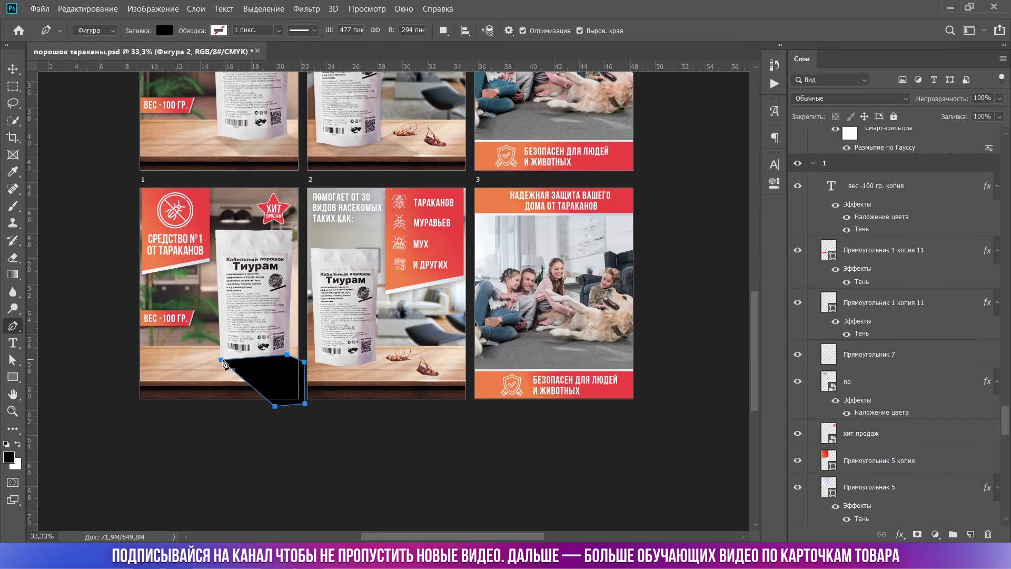
# Fill the shadow shape below card 1's package with dark gray and blur it by reapplying the last filter
pyautogui.click(164, 30)
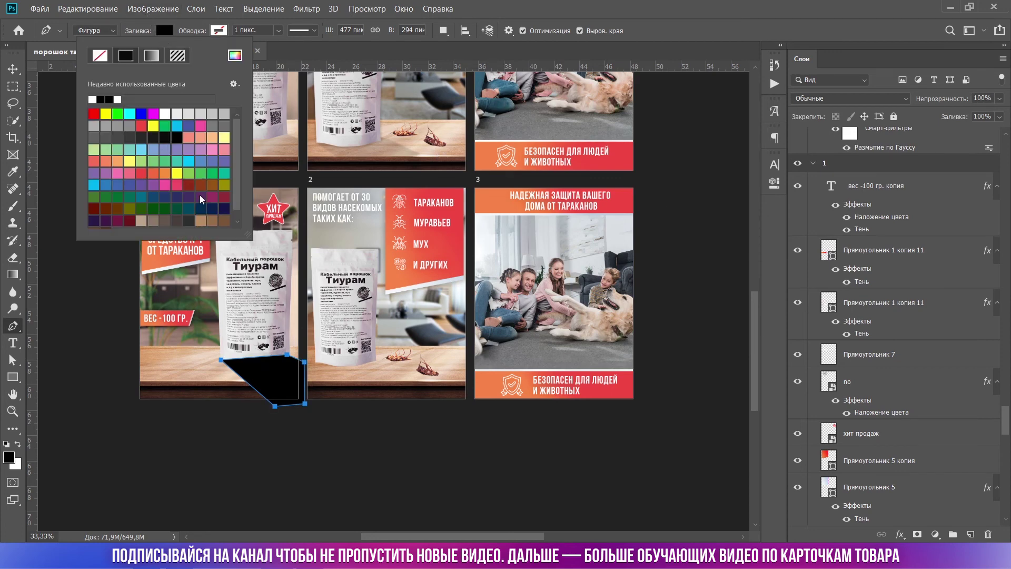
pyautogui.click(190, 219)
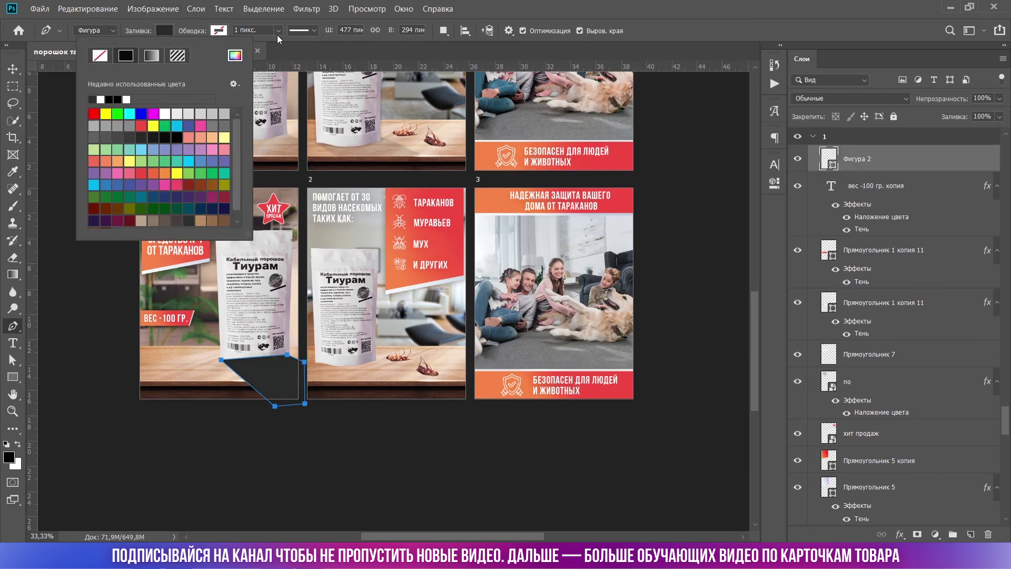
pyautogui.click(936, 161)
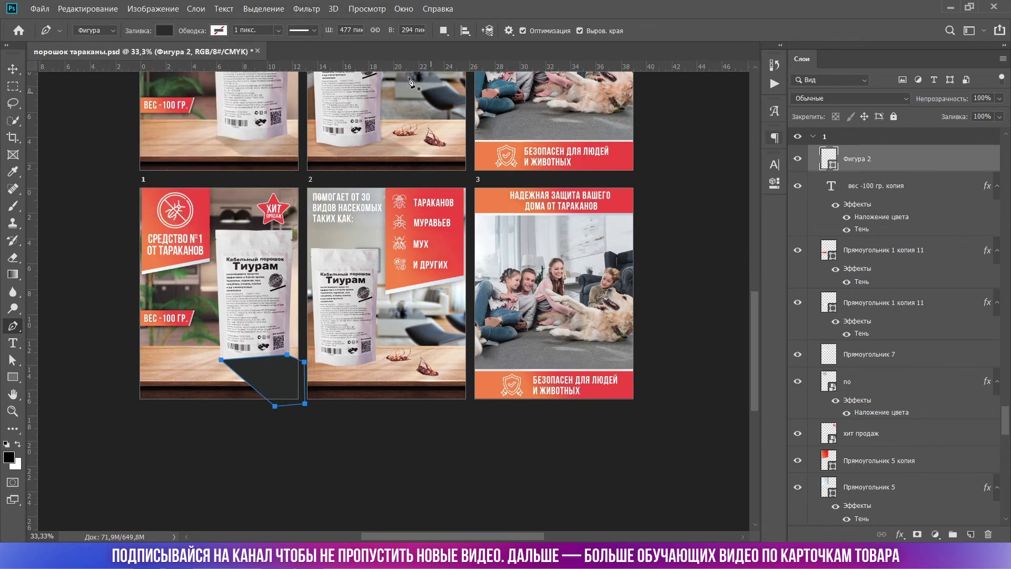
pyautogui.click(306, 9)
pyautogui.click(318, 23)
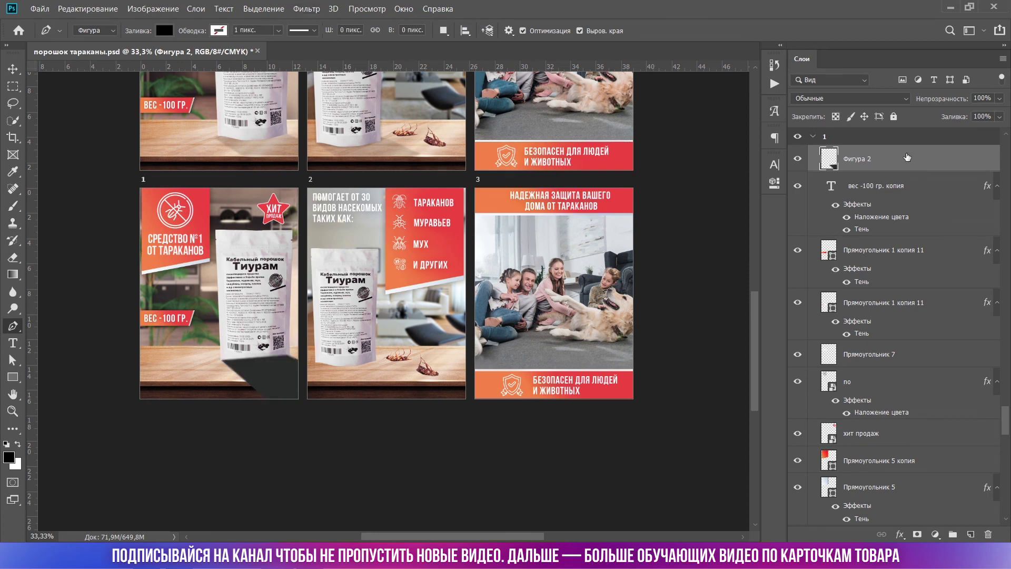
# Set the opacity of the blurred shadow shape on card 1 to 20%
pyautogui.click(981, 98)
pyautogui.write('40')
pyautogui.press('Return')
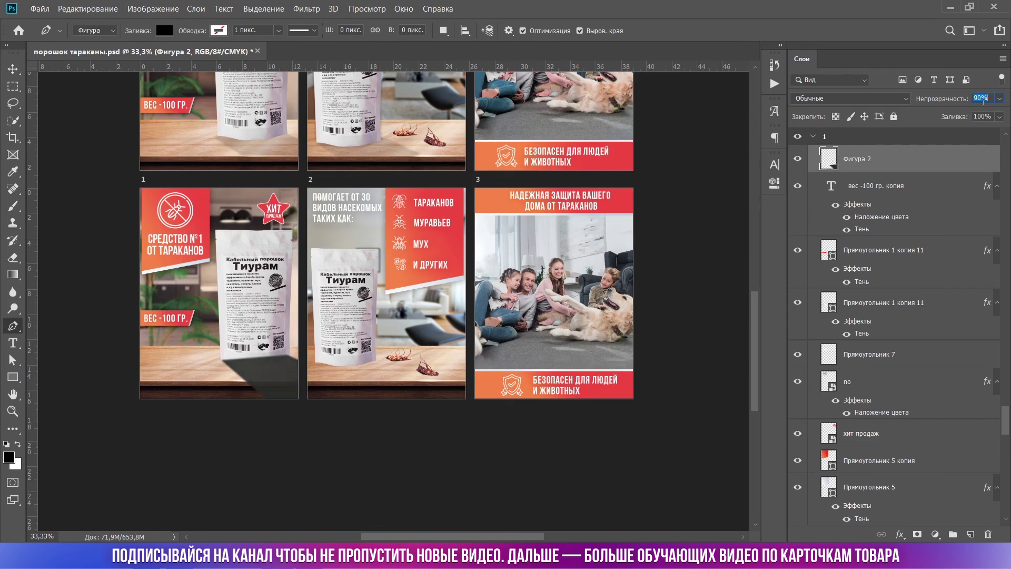
pyautogui.write('20')
pyautogui.press('Return')
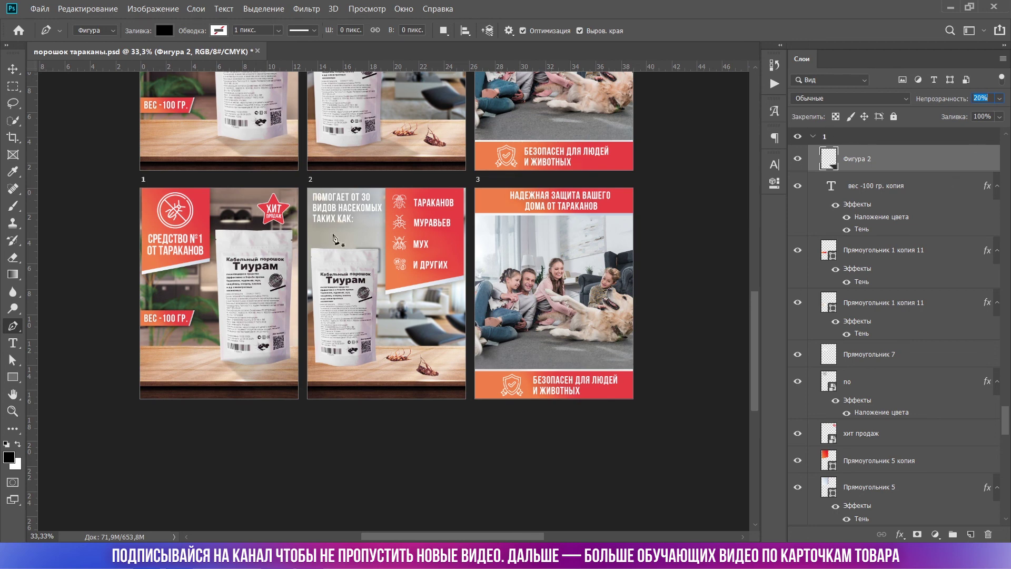
# Move the blurred shadow shape on the lower card 1 beneath the package layer in the stacking order
pyautogui.click(242, 283)
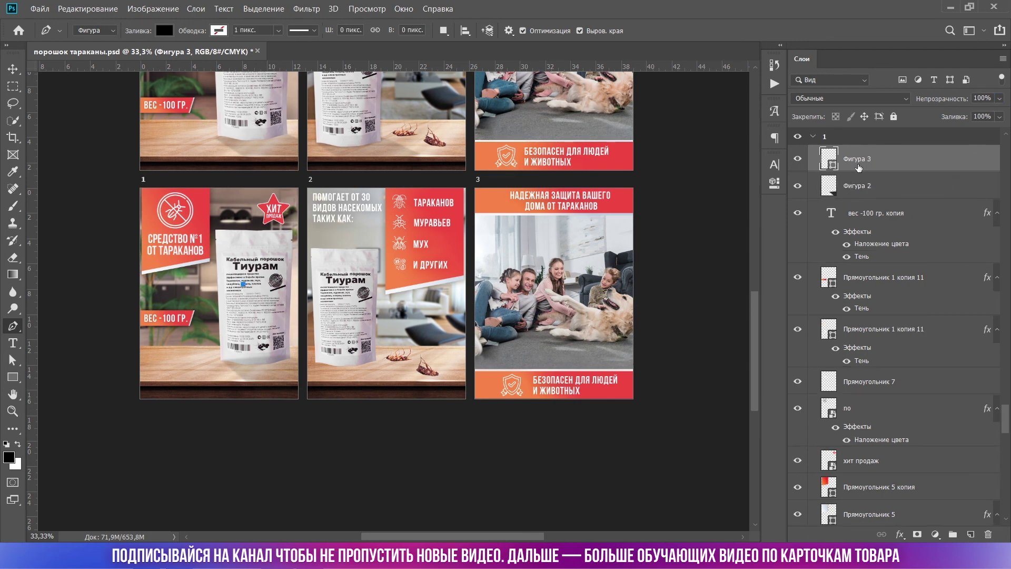
pyautogui.moveTo(872, 187); pyautogui.dragTo(868, 421)
pyautogui.press('v')
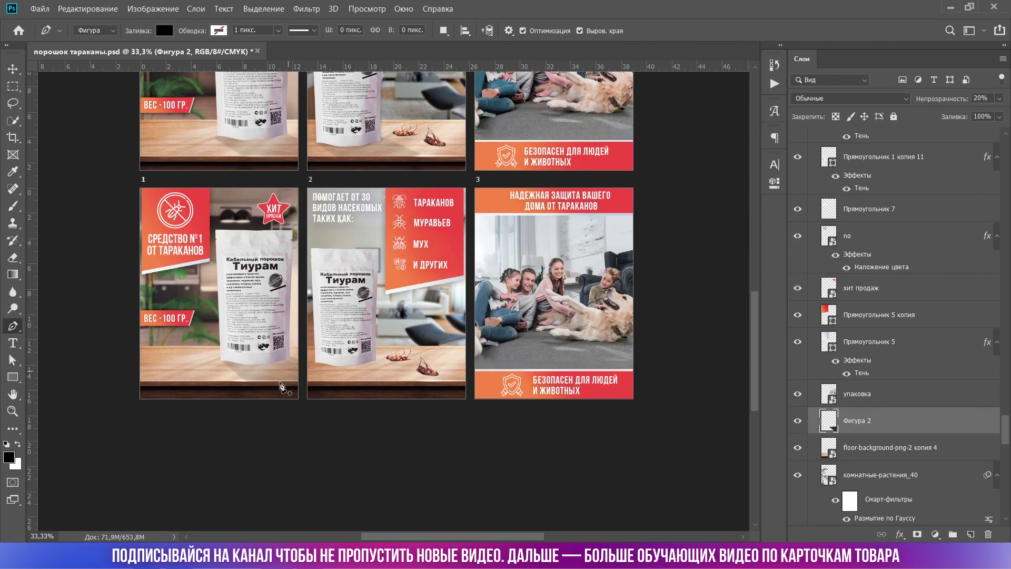
# Copy the package shadow from the upper card 2 to the base of the package on the lower card 2
pyautogui.click(367, 395)
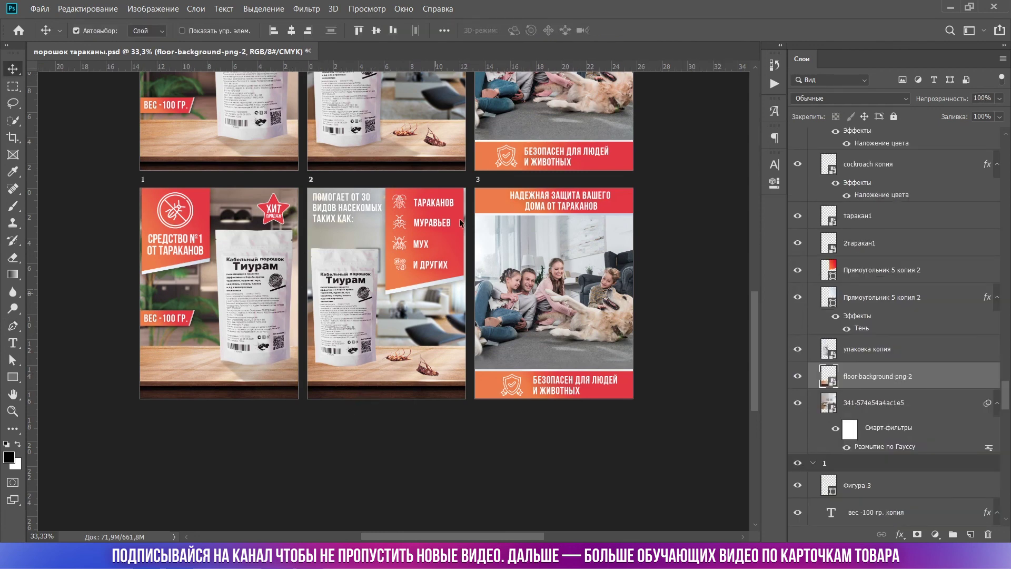
pyautogui.click(368, 151)
pyautogui.moveTo(371, 153); pyautogui.dragTo(376, 185)
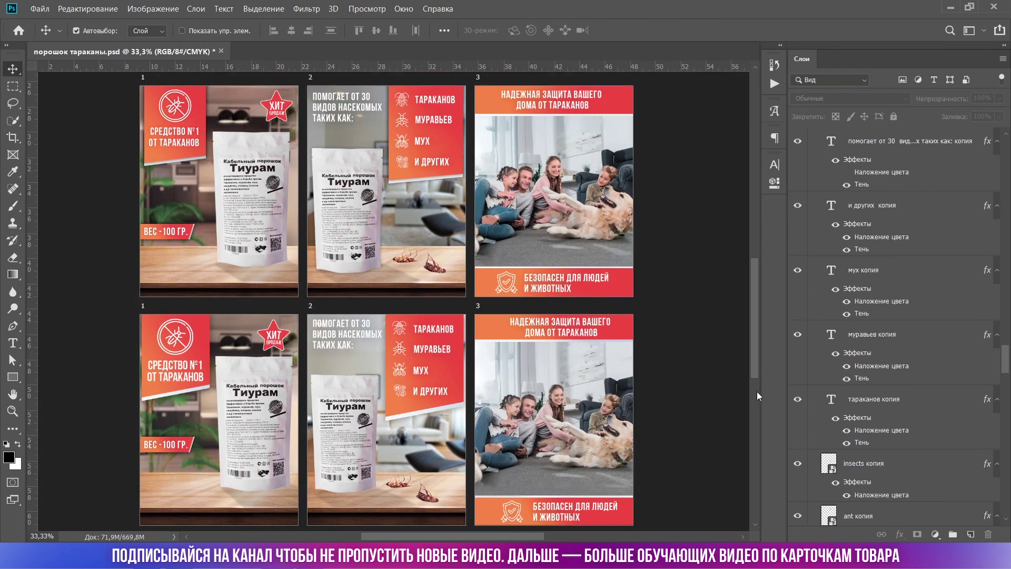
pyautogui.scroll(1, 758, 396)
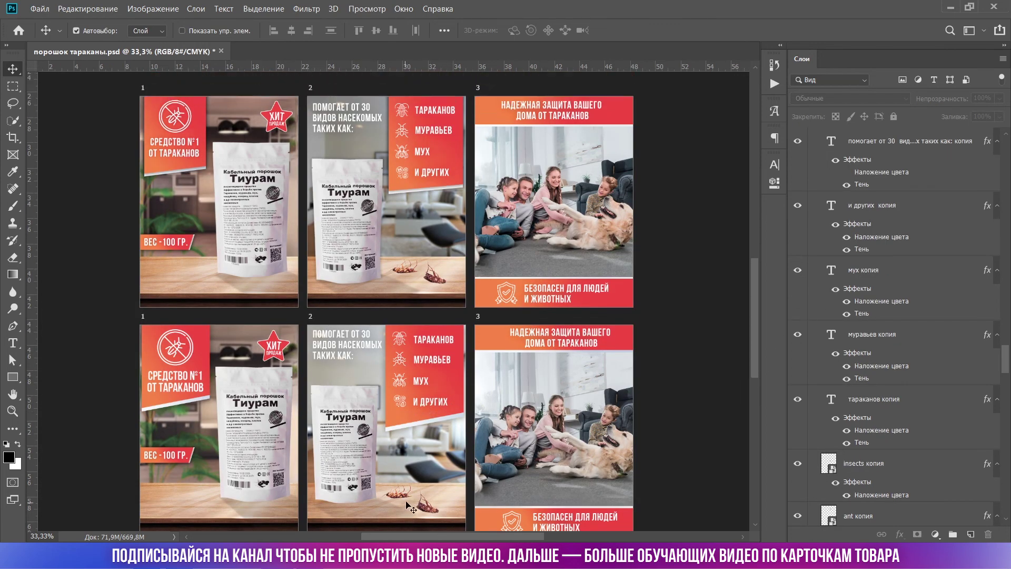
pyautogui.scroll(-2, 410, 506)
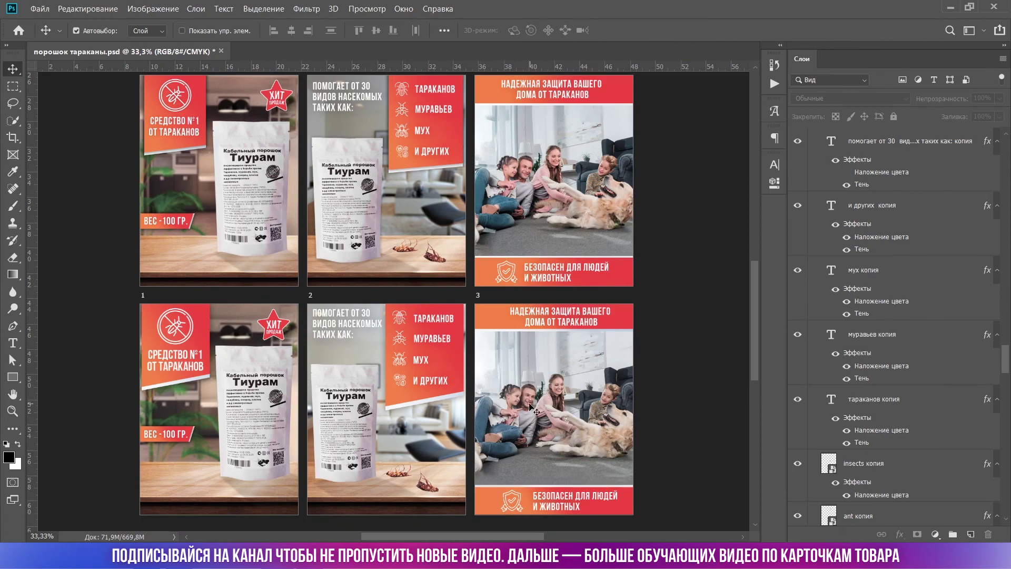